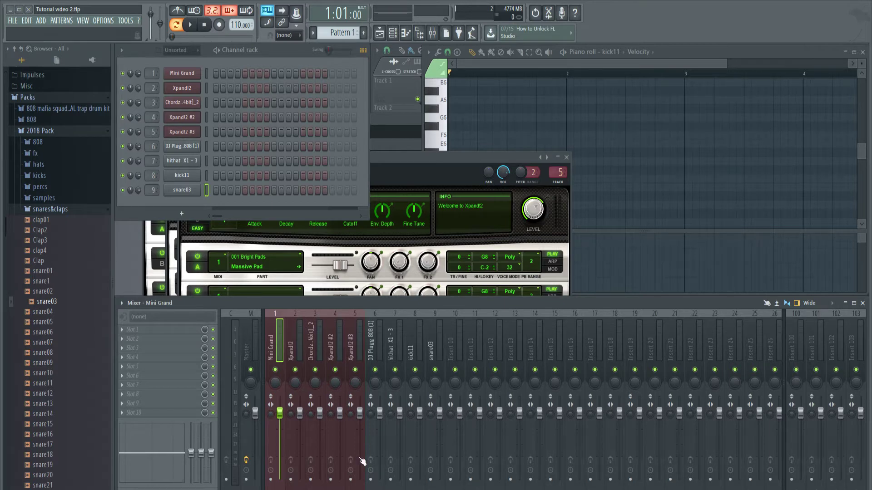
- Examine the Mini Grand, Xpand!2 and Xpand!2 #3 instruments in the channel rack
{"action": "left_click", "coordinate": [181, 76]}
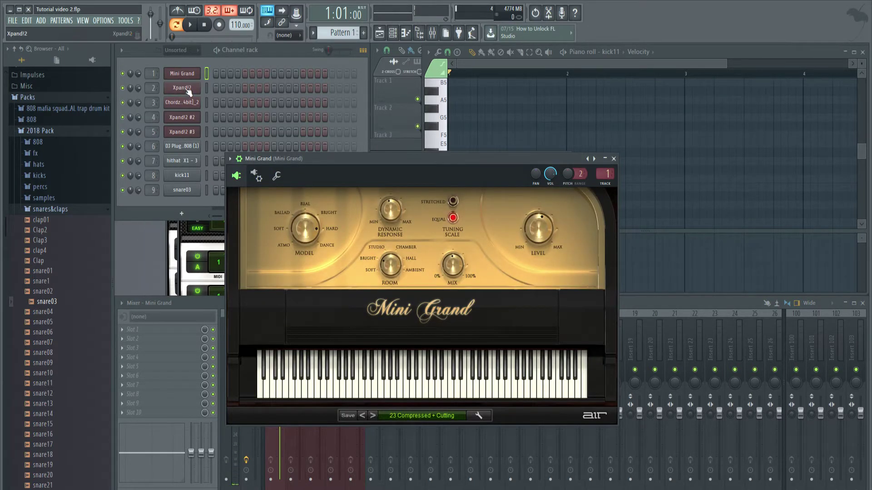
{"action": "left_click", "coordinate": [182, 88]}
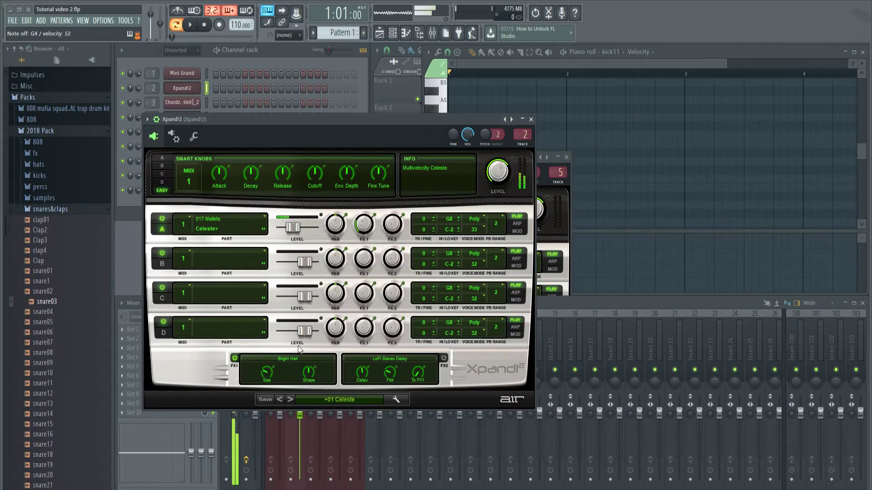
{"action": "double_click", "coordinate": [192, 117]}
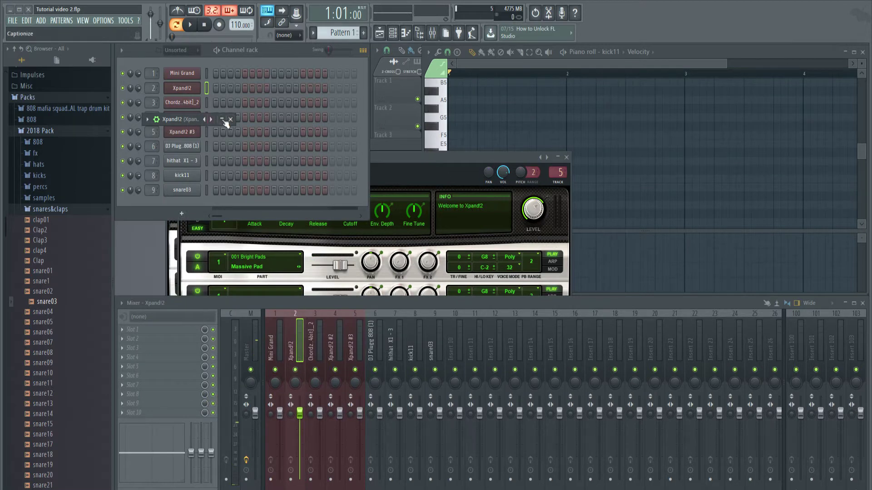
{"action": "double_click", "coordinate": [191, 119]}
{"action": "left_click_drag", "start_coordinate": [222, 118], "coordinate": [237, 173]}
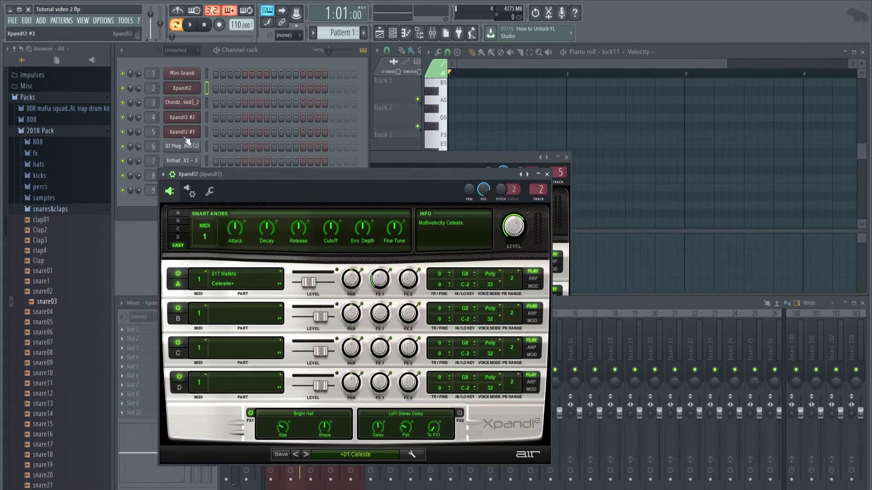
{"action": "left_click", "coordinate": [185, 135]}
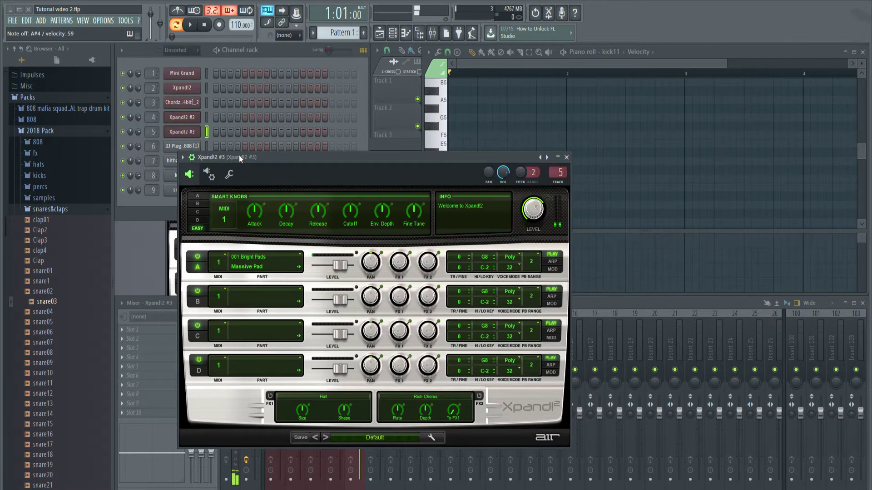
- Preview the DJ Plugg 808, hithat X1 - 3, kick11 and snare03 sample channels, closing the sampler window at the end
{"action": "left_click", "coordinate": [187, 147]}
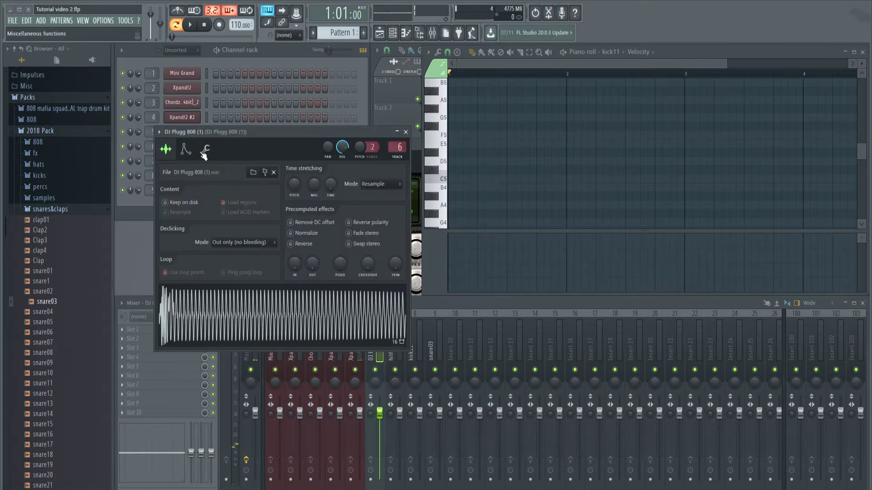
{"action": "left_click_drag", "start_coordinate": [223, 133], "coordinate": [384, 159]}
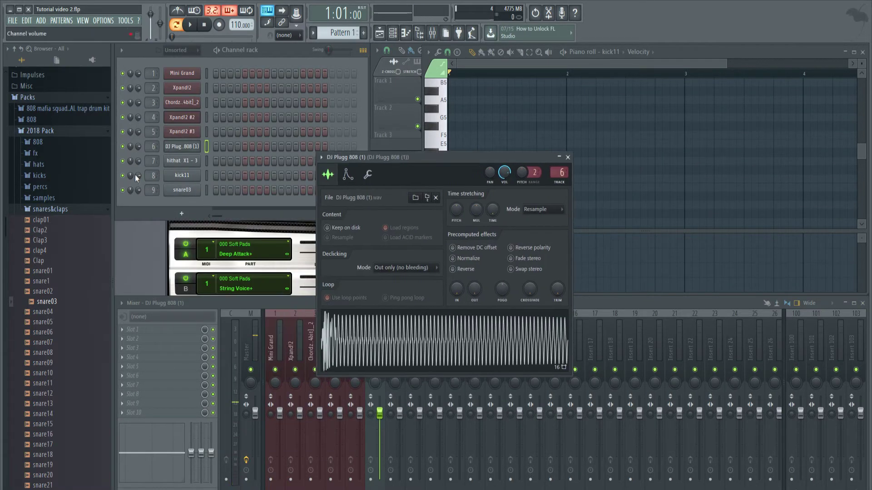
{"action": "left_click", "coordinate": [193, 162]}
{"action": "left_click_drag", "start_coordinate": [235, 148], "coordinate": [388, 158]}
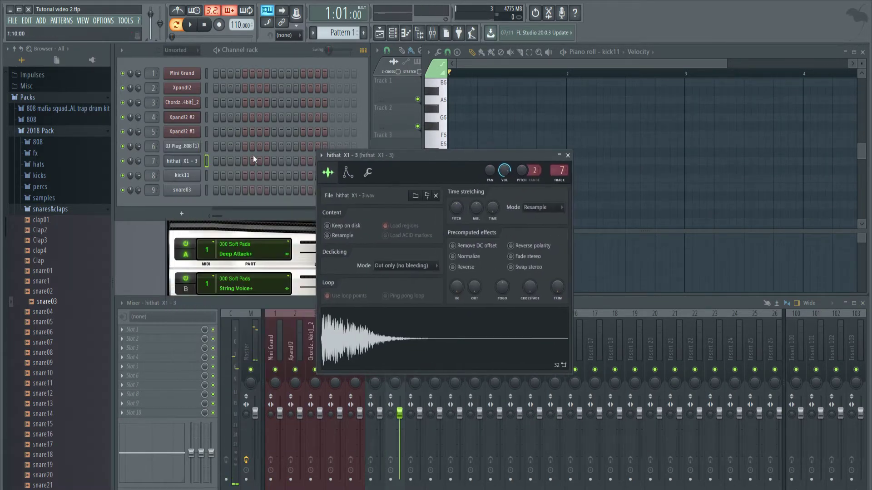
{"action": "left_click", "coordinate": [196, 178]}
{"action": "left_click_drag", "start_coordinate": [247, 160], "coordinate": [341, 161]}
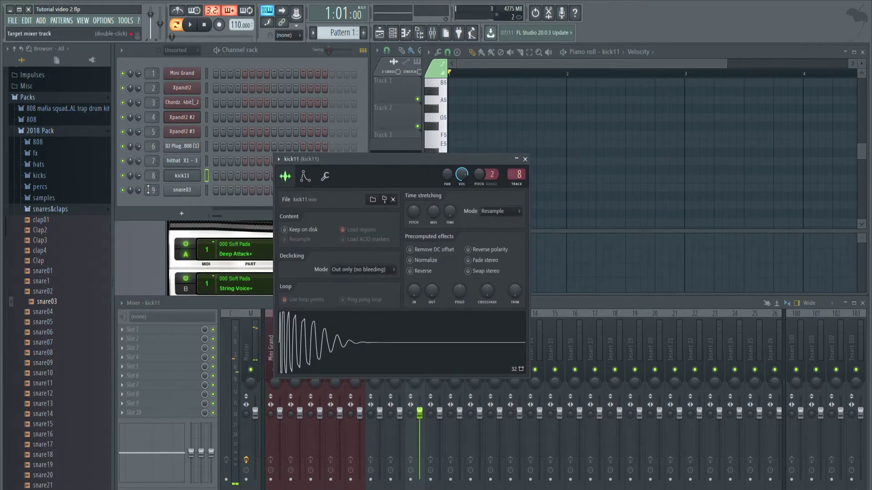
{"action": "left_click", "coordinate": [182, 190]}
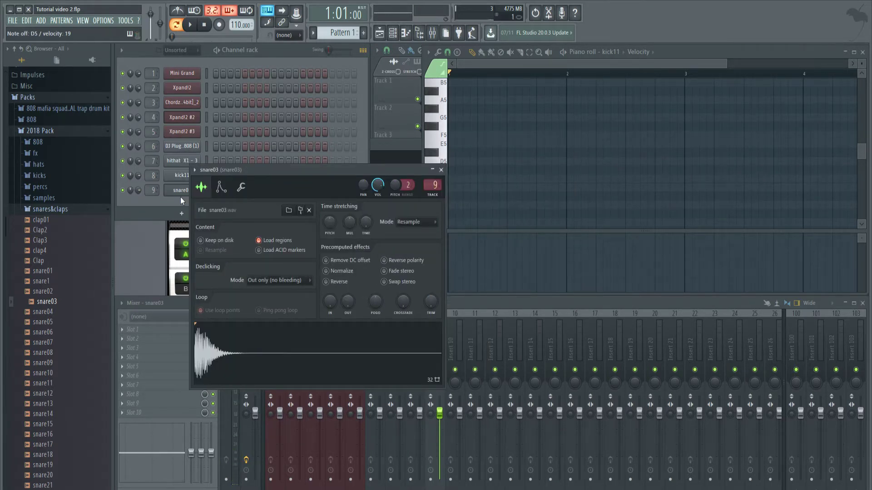
{"action": "left_click", "coordinate": [440, 170]}
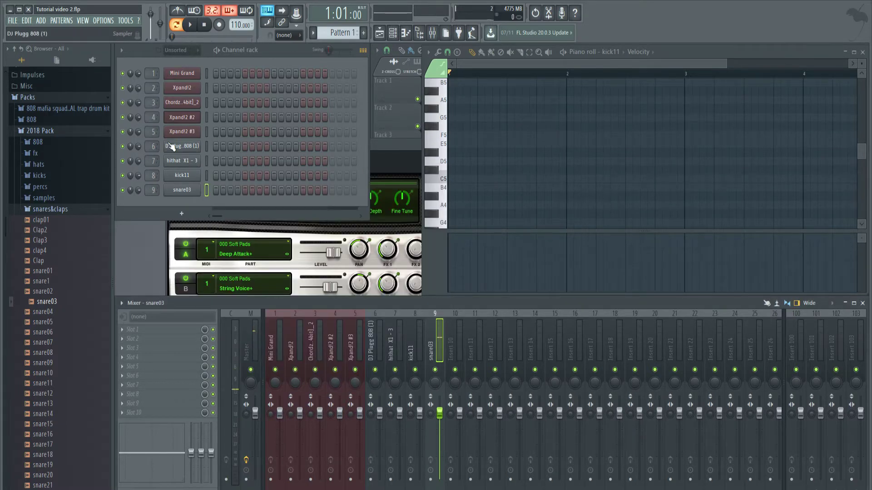
- Open the Chordz plugin and choose Minor as its scale/chord template
{"action": "left_click", "coordinate": [189, 104]}
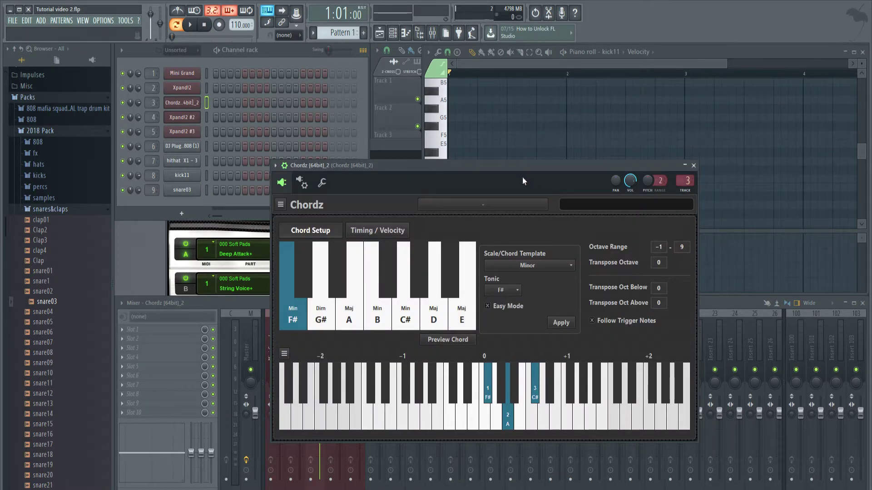
{"action": "left_click", "coordinate": [532, 265]}
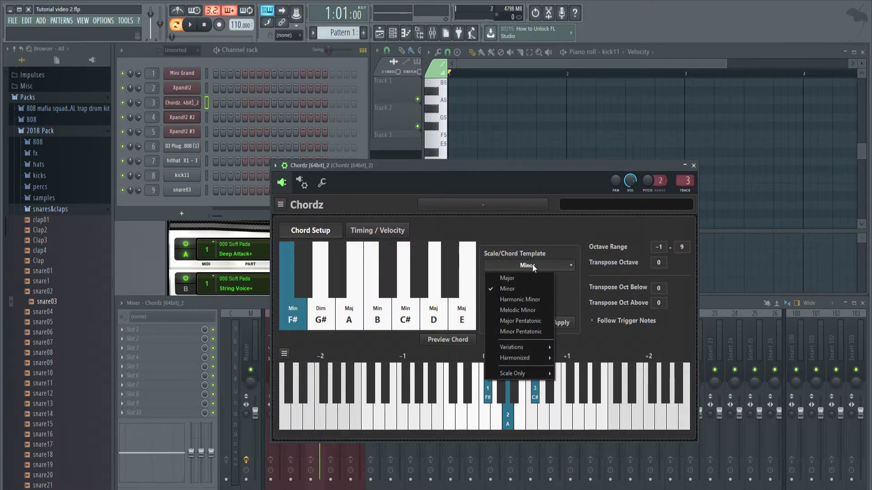
{"action": "left_click", "coordinate": [584, 301]}
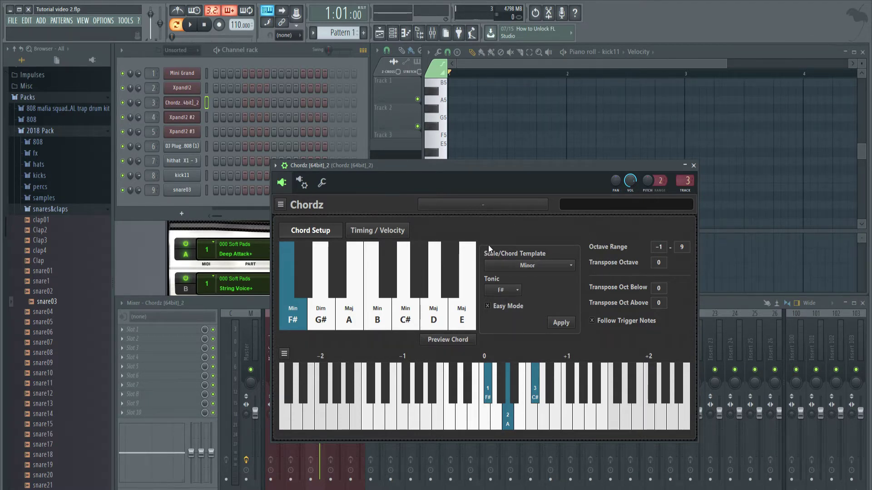
{"action": "left_click", "coordinate": [566, 266]}
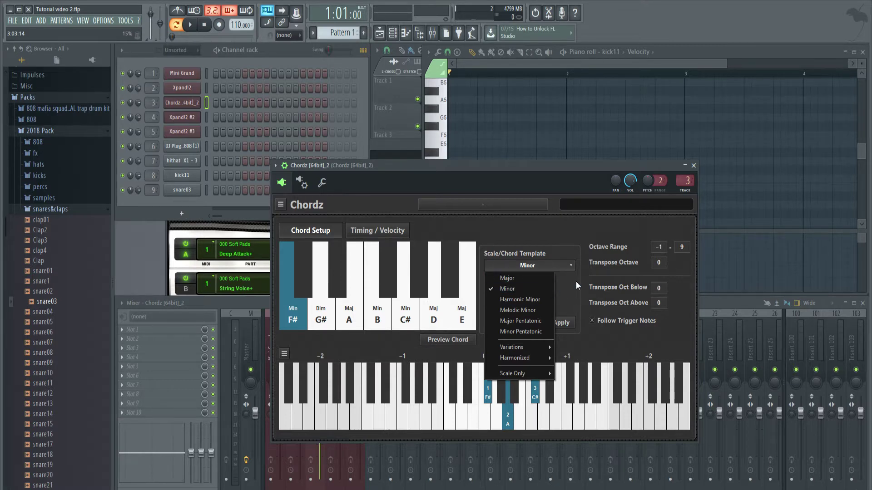
{"action": "left_click", "coordinate": [567, 277]}
{"action": "left_click", "coordinate": [556, 267]}
{"action": "left_click", "coordinate": [525, 290]}
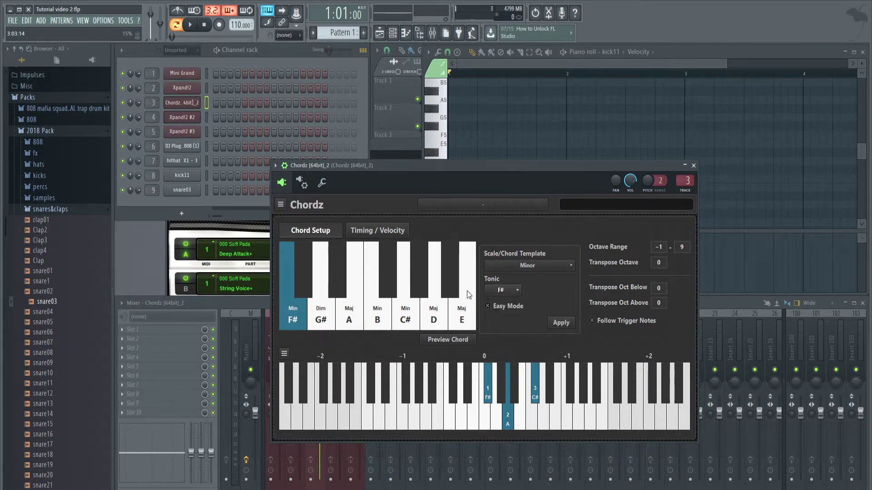
- Set the Chordz tonic to F# and apply the minor template in Easy Mode
{"action": "left_click", "coordinate": [517, 290]}
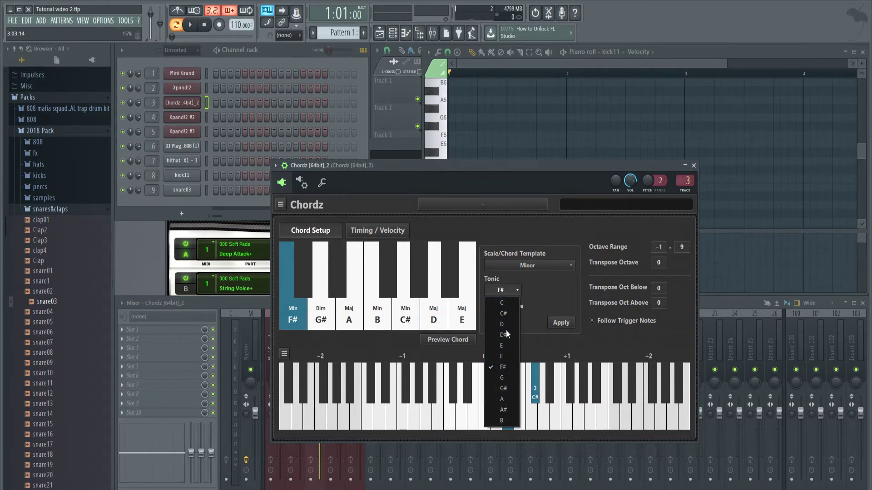
{"action": "left_click", "coordinate": [501, 369]}
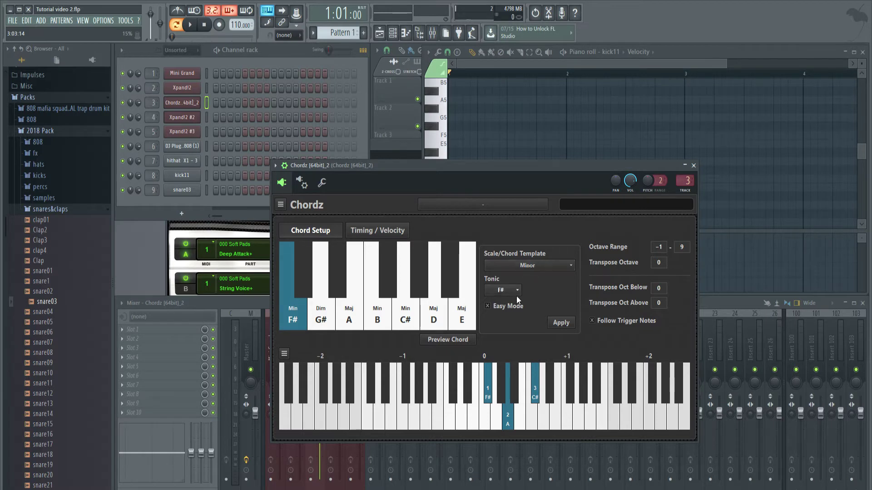
{"action": "left_click", "coordinate": [561, 322]}
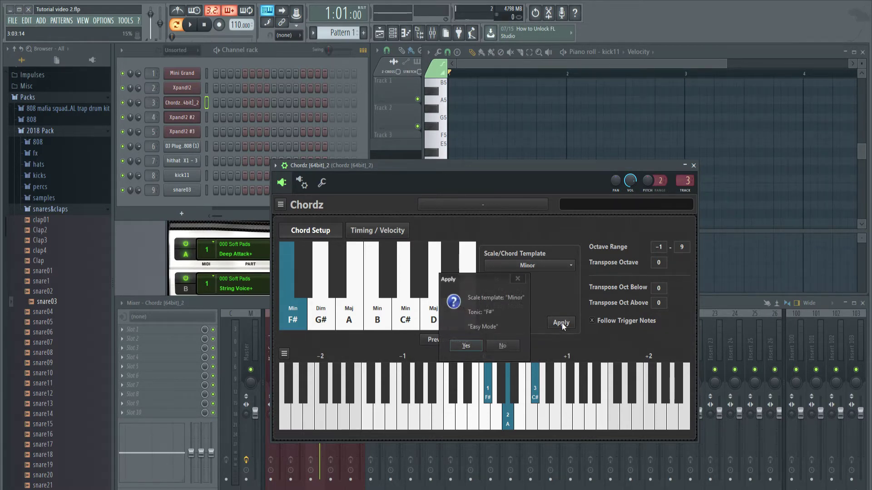
{"action": "left_click", "coordinate": [470, 344]}
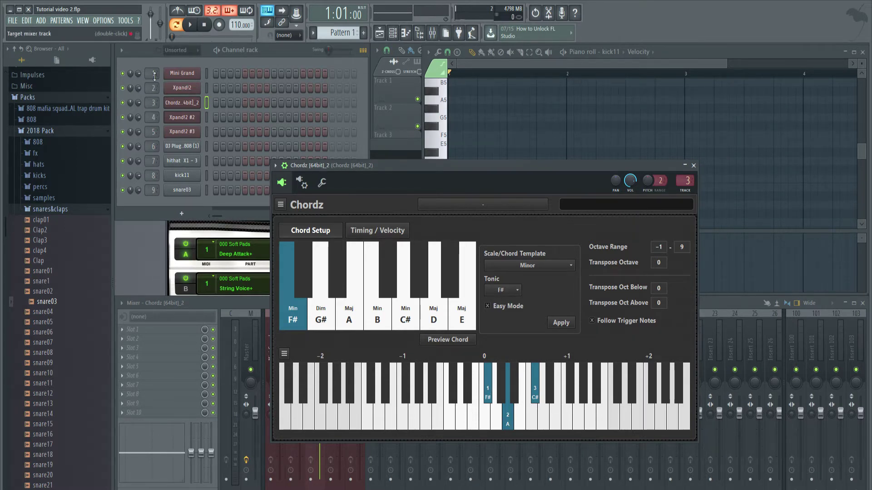
- Look through the Chordz wrapper settings and the Xpand!2 and Mini Grand instruments, ending back on Chordz
{"action": "left_click", "coordinate": [195, 104]}
{"action": "left_click", "coordinate": [194, 106]}
{"action": "left_click", "coordinate": [302, 184]}
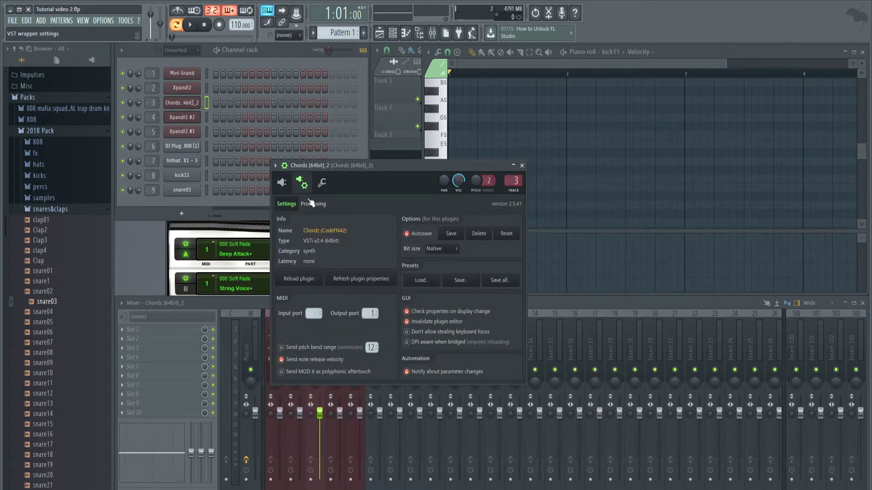
{"action": "left_click", "coordinate": [190, 90]}
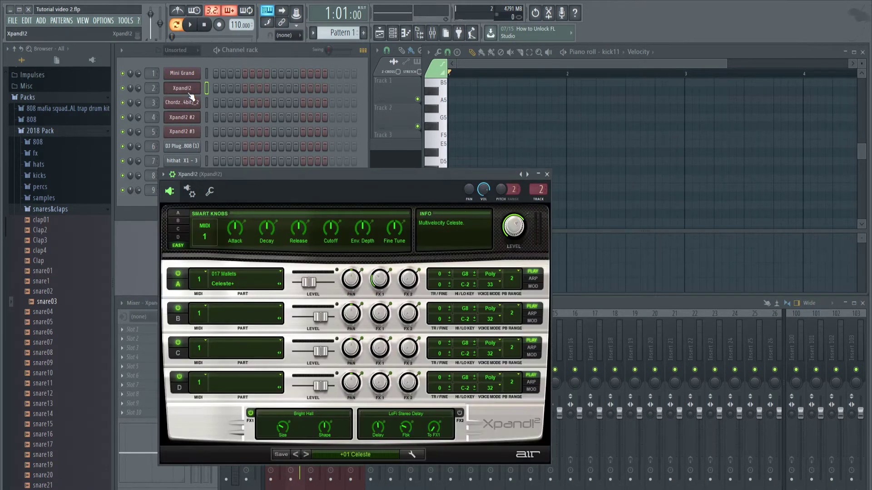
{"action": "left_click", "coordinate": [189, 75]}
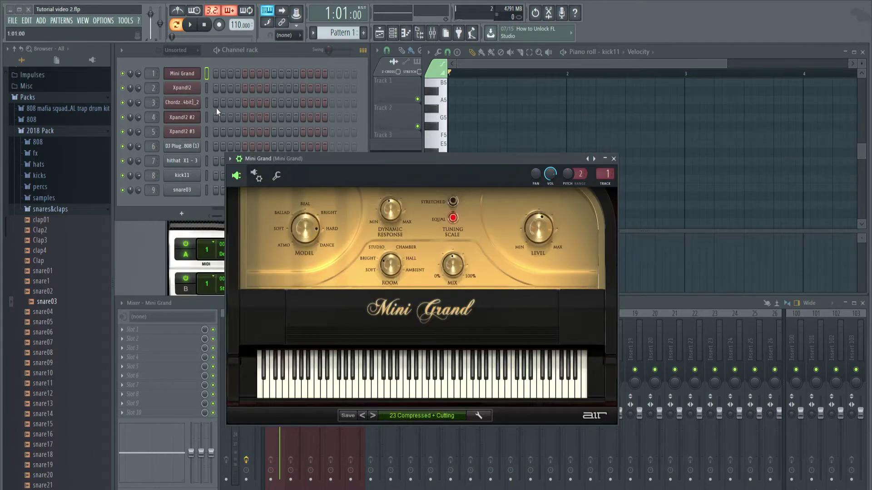
{"action": "left_click", "coordinate": [393, 386]}
{"action": "left_click", "coordinate": [190, 102]}
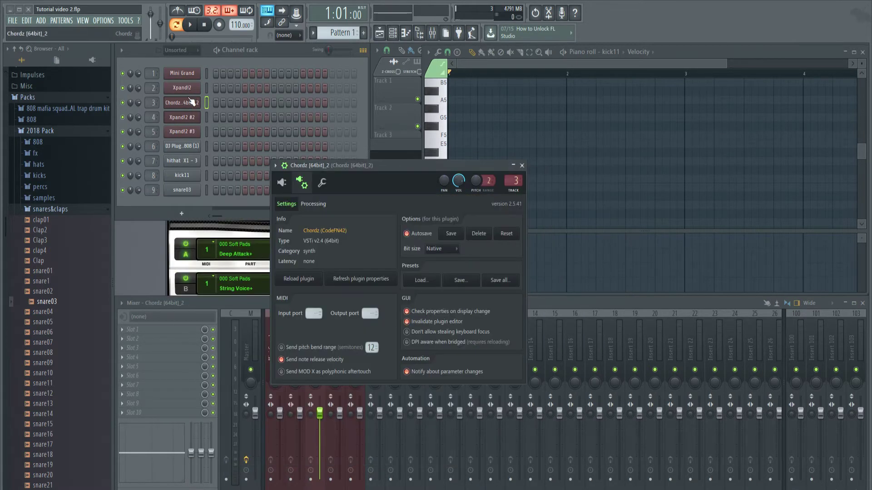
- Adjust the MIDI output port in the Chordz wrapper settings and return to the chord editor
{"action": "left_click", "coordinate": [281, 183]}
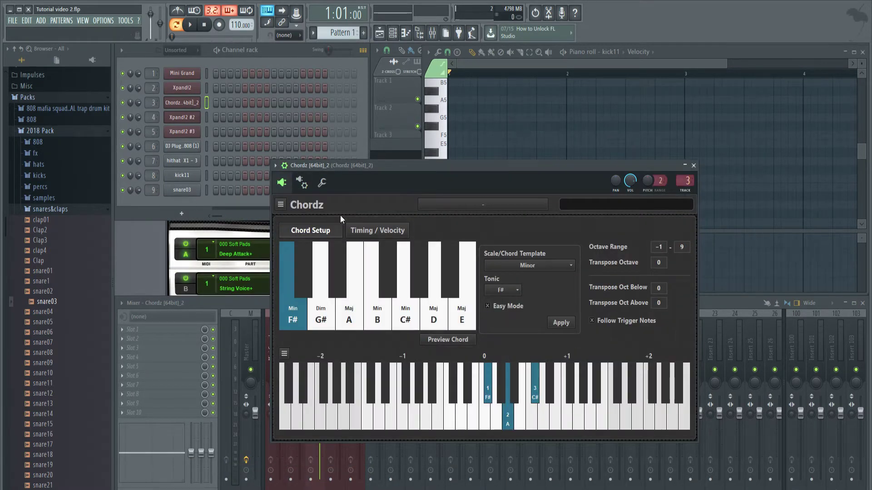
{"action": "left_click", "coordinate": [300, 184]}
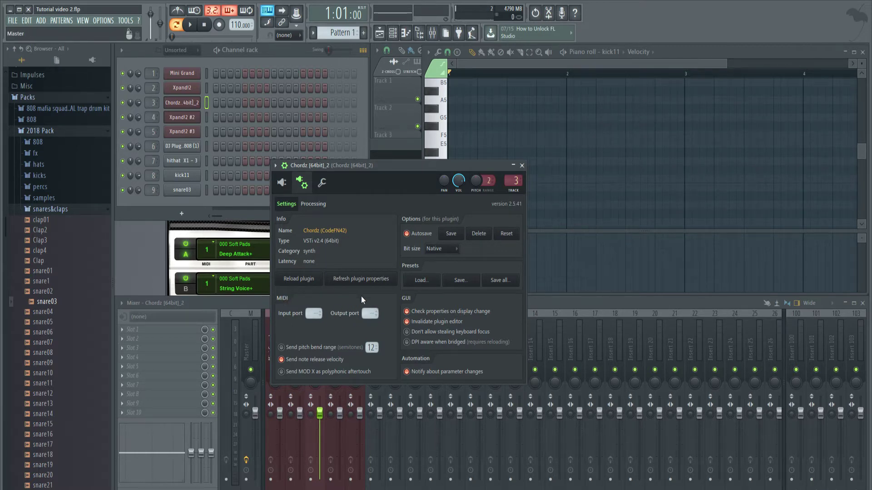
{"action": "left_click_drag", "start_coordinate": [367, 313], "coordinate": [367, 310]}
{"action": "left_click", "coordinate": [282, 183]}
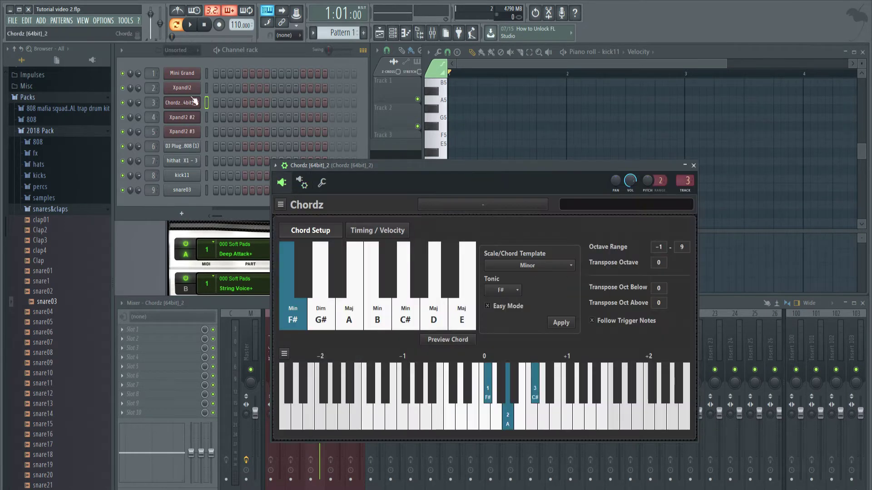
- Adjust the MIDI input port in the Mini Grand wrapper settings and return to the piano interface
{"action": "left_click", "coordinate": [183, 75]}
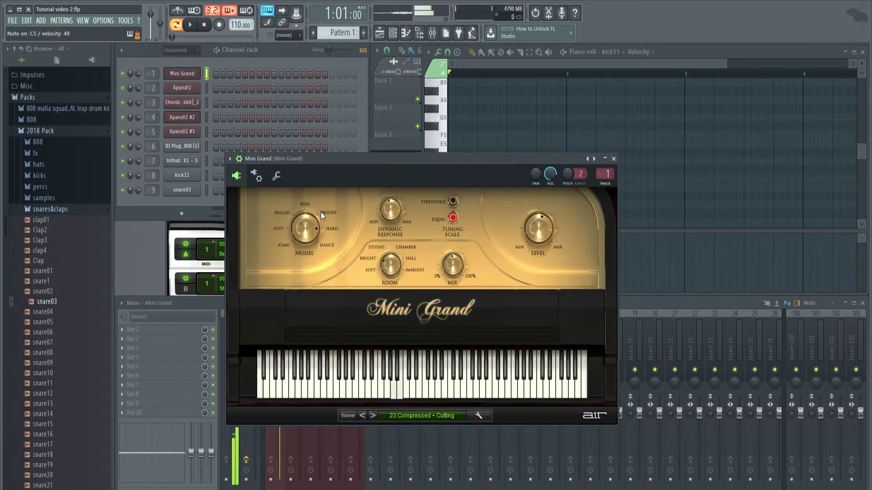
{"action": "left_click", "coordinate": [256, 176]}
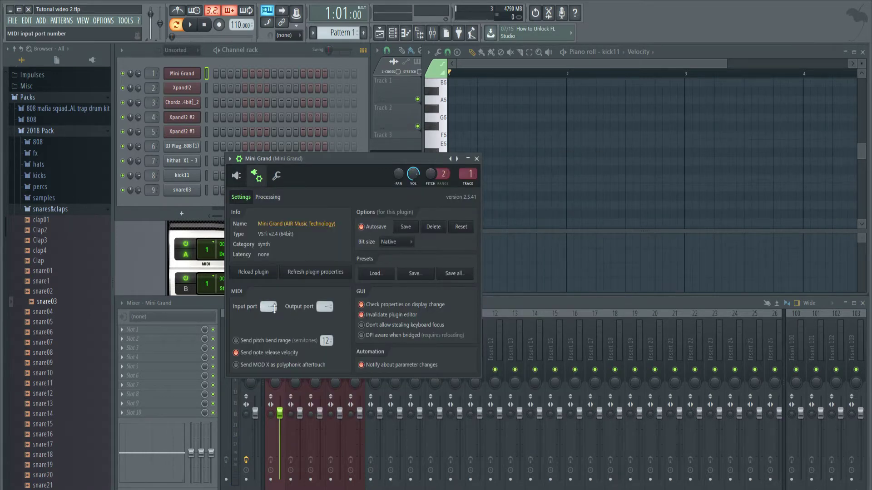
{"action": "left_click_drag", "start_coordinate": [272, 306], "coordinate": [272, 305]}
{"action": "left_click", "coordinate": [236, 175]}
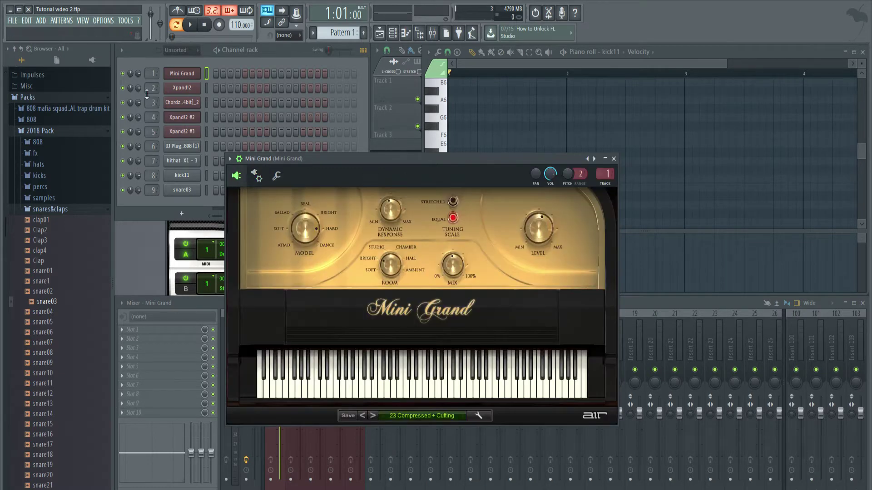
- Select the Chordz channel and play a note to test the chord routing
{"action": "left_click", "coordinate": [190, 103]}
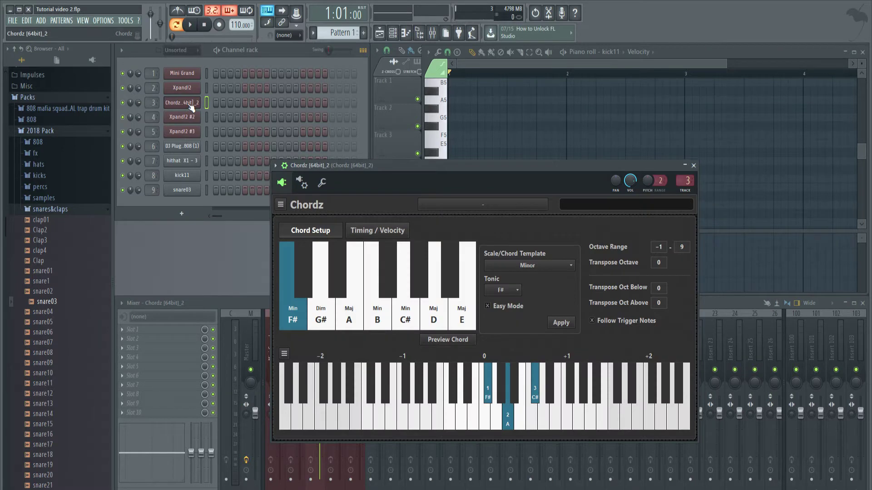
{"action": "key", "text": "q"}
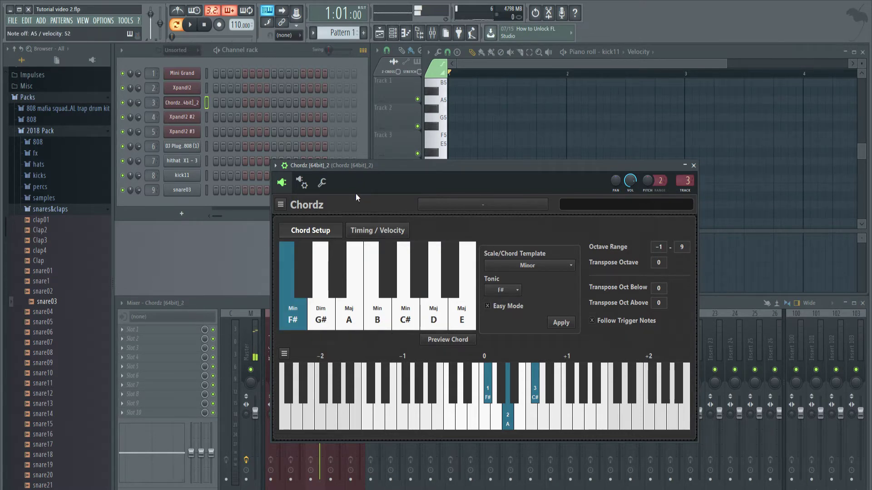
- Open the piano roll for the Mini Grand channel and play a test note
{"action": "right_click", "coordinate": [178, 73]}
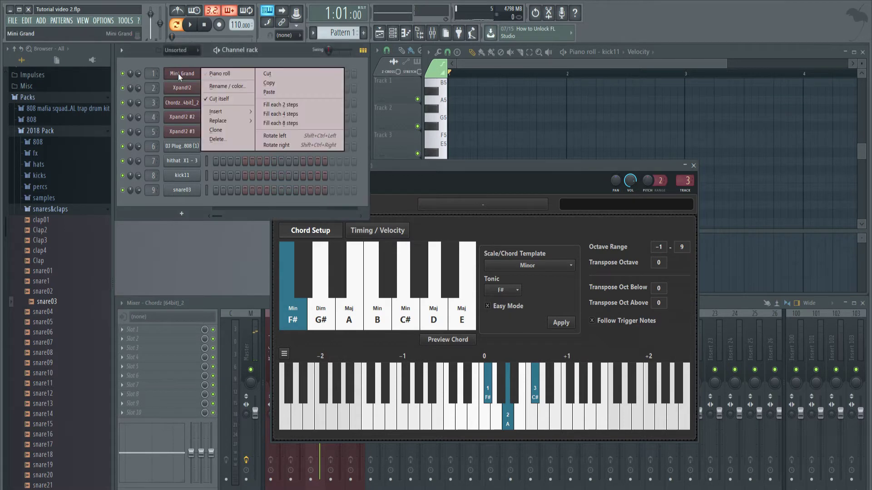
{"action": "left_click", "coordinate": [225, 74]}
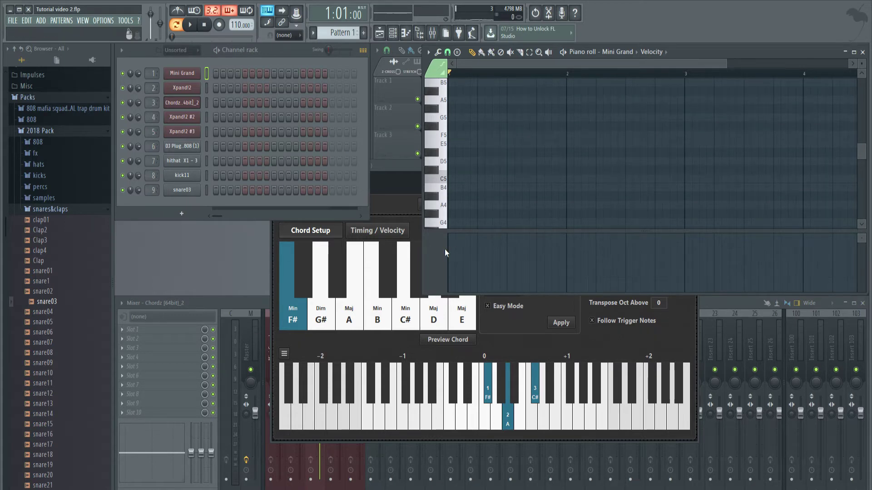
{"action": "key", "text": "z"}
- Bring the Chordz window forward, place it below the channel rack, and play C4 to trigger the F# minor chord
{"action": "left_click", "coordinate": [380, 204]}
{"action": "left_click", "coordinate": [182, 105]}
{"action": "left_click", "coordinate": [182, 105]}
{"action": "left_click_drag", "start_coordinate": [400, 173], "coordinate": [289, 216]}
{"action": "key", "text": "z"}
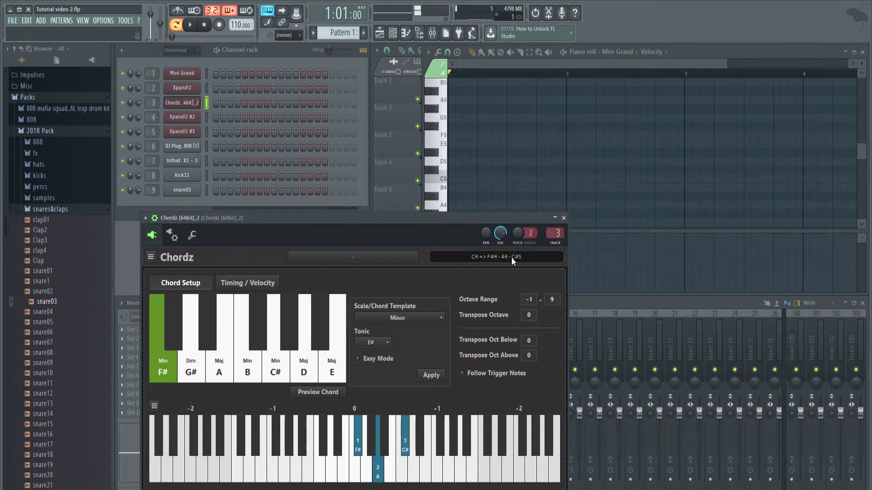
- Place an F#5 note at the start of bar 1 in the Mini Grand piano roll as the chord's root
{"action": "scroll", "coordinate": [456, 178], "scroll_direction": "down", "scroll_amount": 3}
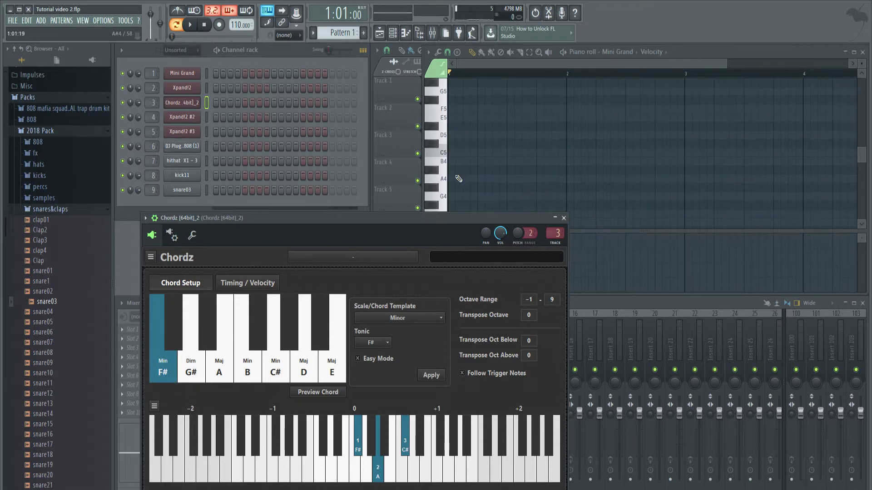
{"action": "scroll", "coordinate": [448, 186], "scroll_direction": "down", "scroll_amount": 2}
{"action": "scroll", "coordinate": [447, 185], "scroll_direction": "up", "scroll_amount": 5}
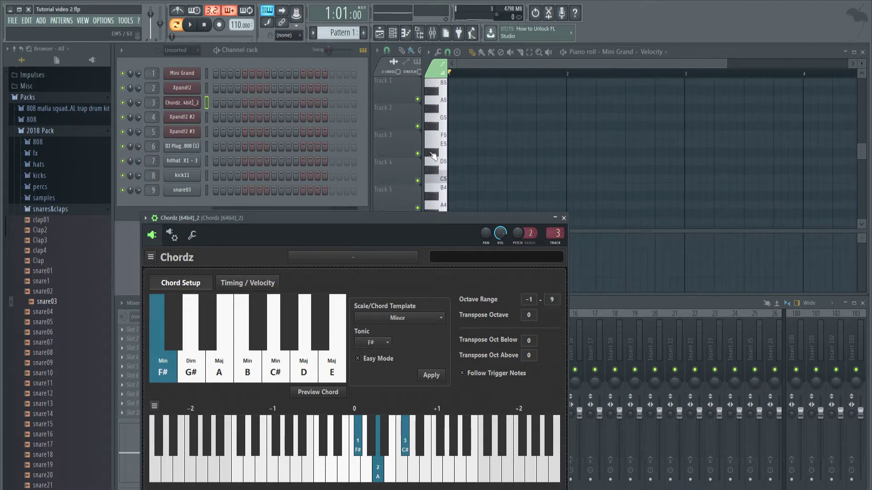
{"action": "left_click", "coordinate": [445, 146]}
{"action": "left_click", "coordinate": [455, 135]}
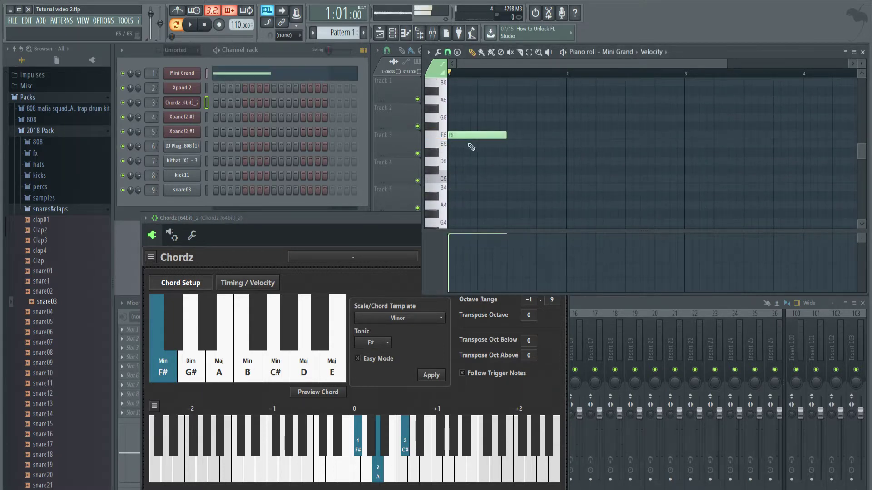
{"action": "left_click", "coordinate": [391, 223]}
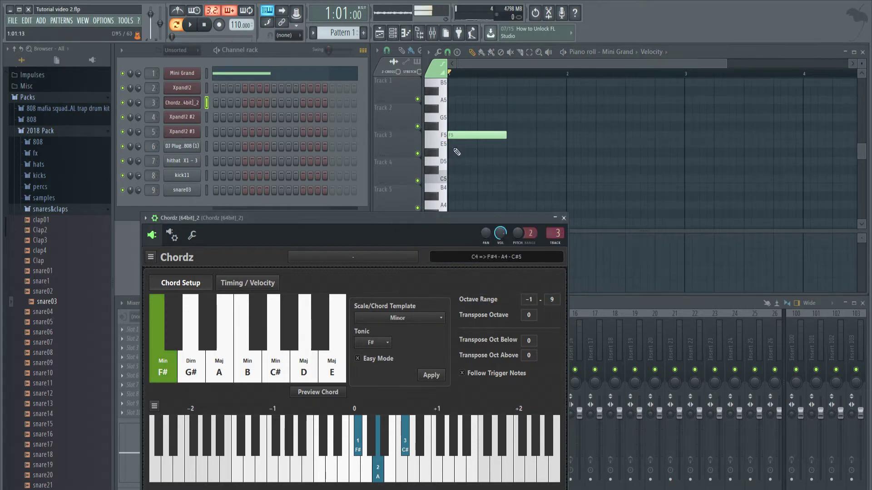
{"action": "left_click_drag", "start_coordinate": [467, 135], "coordinate": [449, 124]}
- Complete the F# minor chord at bar 1 by adding A5 and C#6 above the root, and play the pattern
{"action": "scroll", "coordinate": [465, 132], "scroll_direction": "up", "scroll_amount": 4}
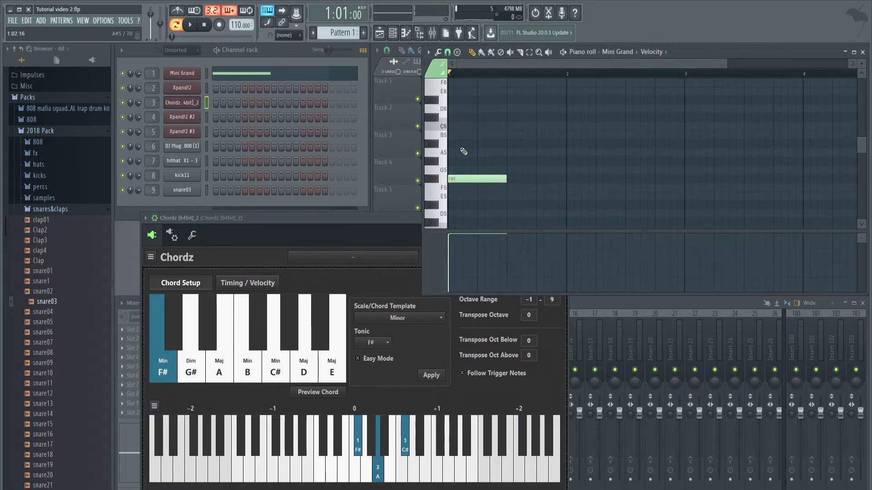
{"action": "left_click_drag", "start_coordinate": [458, 153], "coordinate": [412, 149]}
{"action": "left_click", "coordinate": [459, 117]}
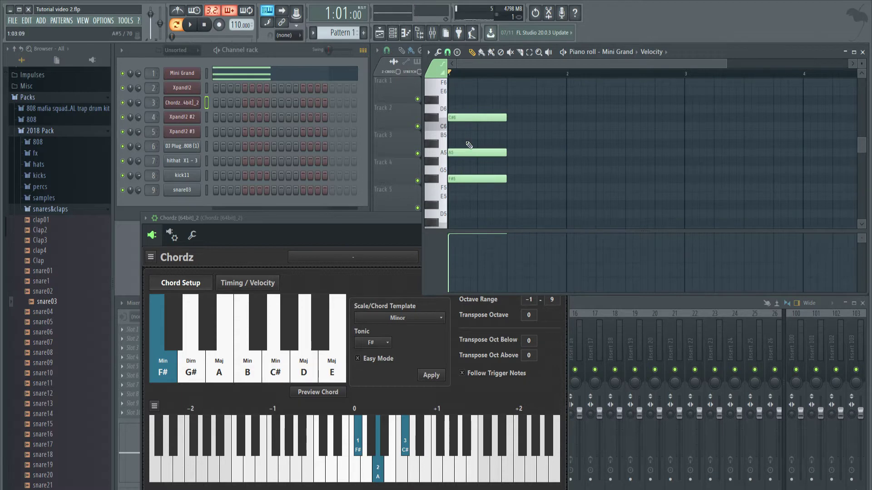
{"action": "key", "text": "space"}
{"action": "key", "text": "space"}
- Audition the Chordz triggers, including F# minor, B minor, C# minor and D major, to find chords that fit together
{"action": "key", "text": "z"}
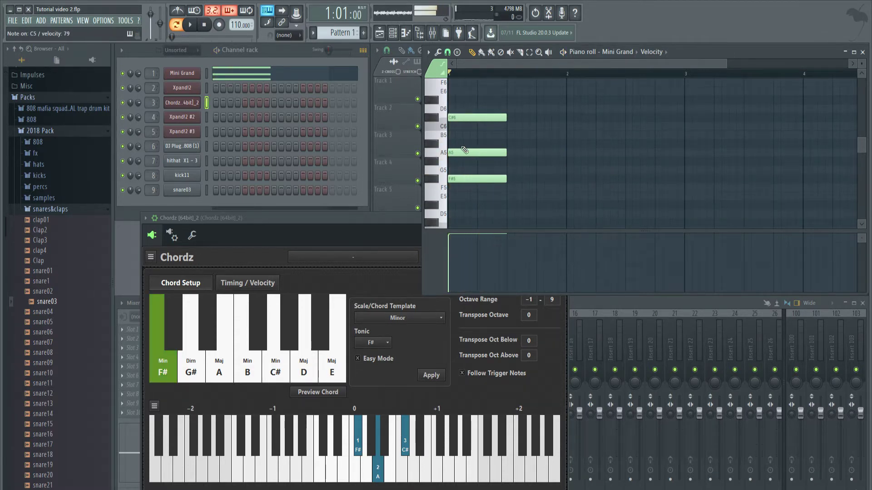
{"action": "key", "text": "v"}
{"action": "key", "text": "z"}
{"action": "key", "text": "z"}
{"action": "key", "text": "v"}
{"action": "key", "text": "m"}
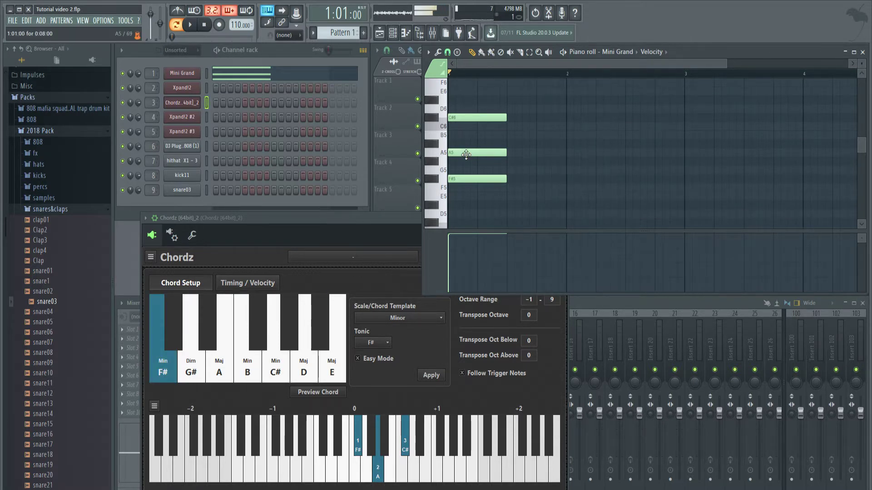
{"action": "key", "text": "z"}
{"action": "key", "text": "z"}
{"action": "key", "text": "c"}
{"action": "key", "text": "b"}
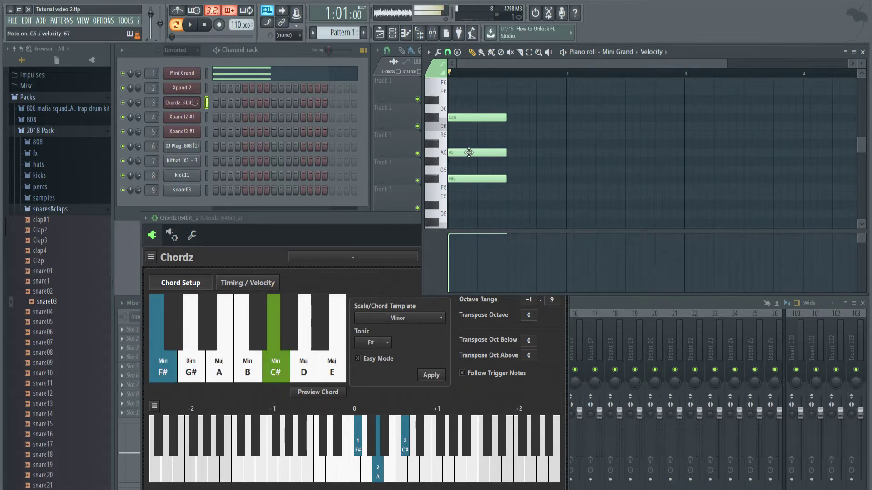
{"action": "key", "text": "z"}
{"action": "key", "text": "z"}
{"action": "key", "text": "z"}
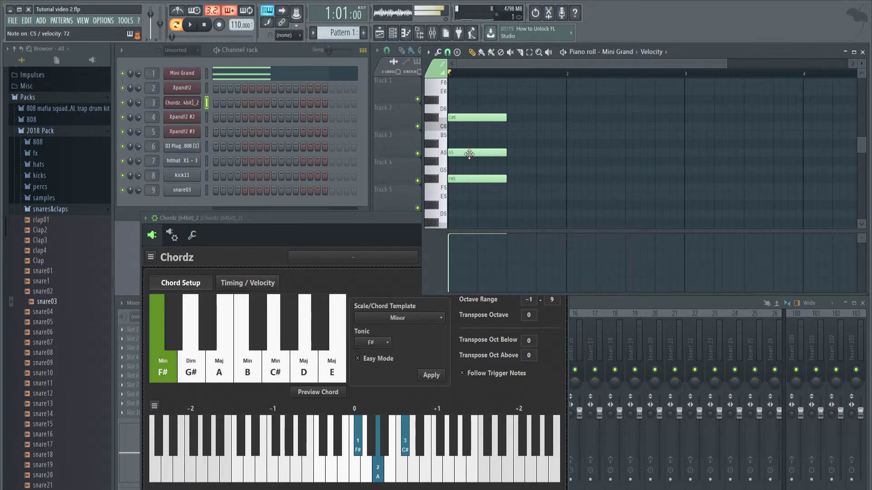
{"action": "key", "text": "v"}
{"action": "key", "text": "n"}
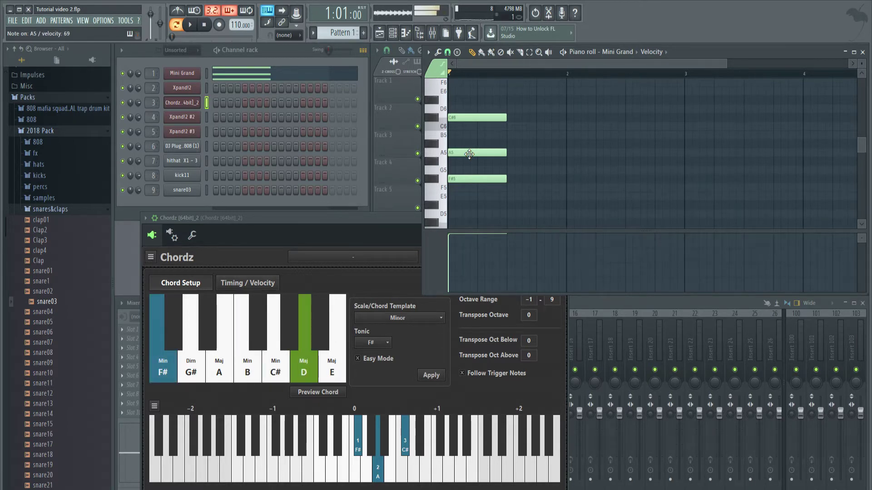
{"action": "left_click", "coordinate": [253, 345]}
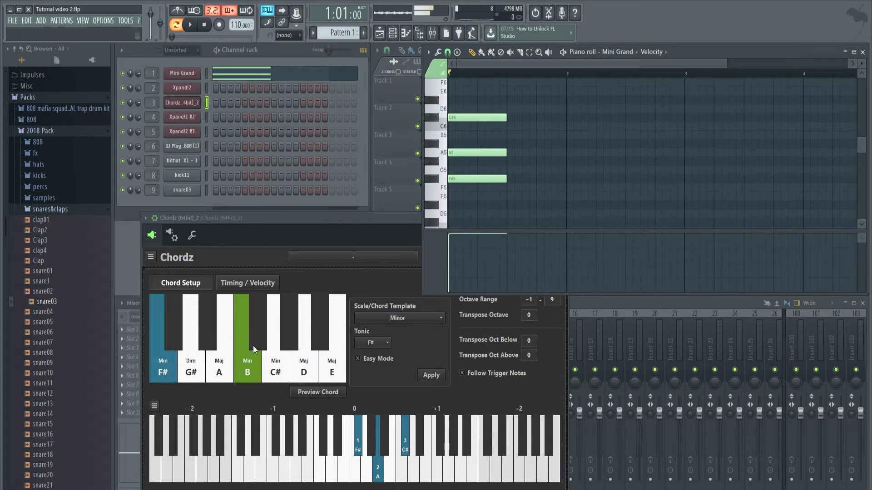
{"action": "key", "text": "v"}
- Build the B minor chord at the start of bar 3 with B5, D6 and F#6, following the Chordz note display
{"action": "left_click", "coordinate": [399, 227]}
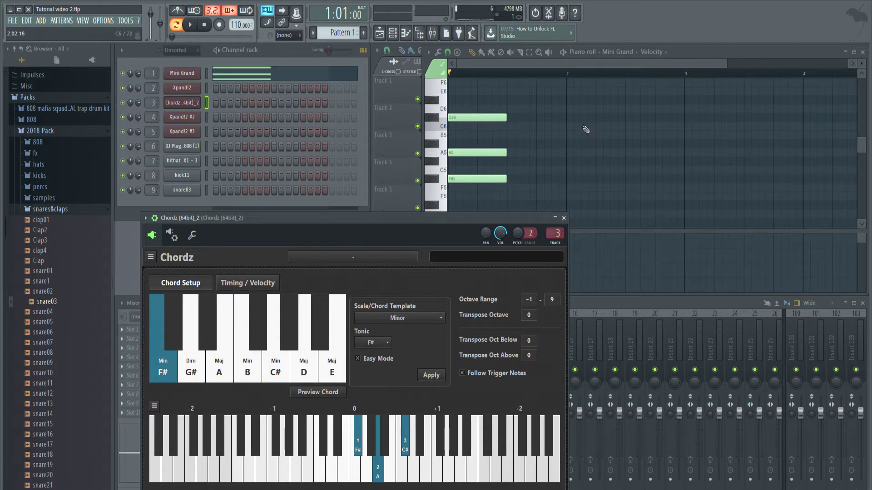
{"action": "left_click", "coordinate": [701, 136]}
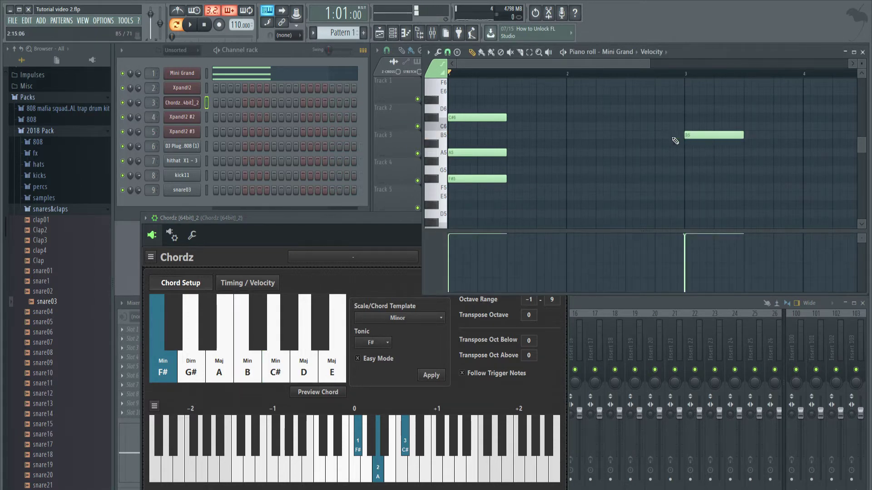
{"action": "left_click", "coordinate": [371, 214]}
{"action": "key", "text": "v"}
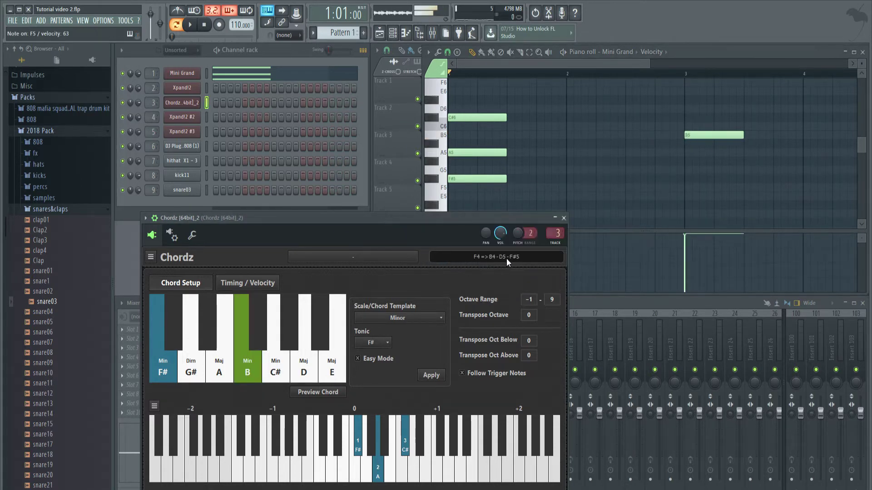
{"action": "left_click", "coordinate": [688, 109]}
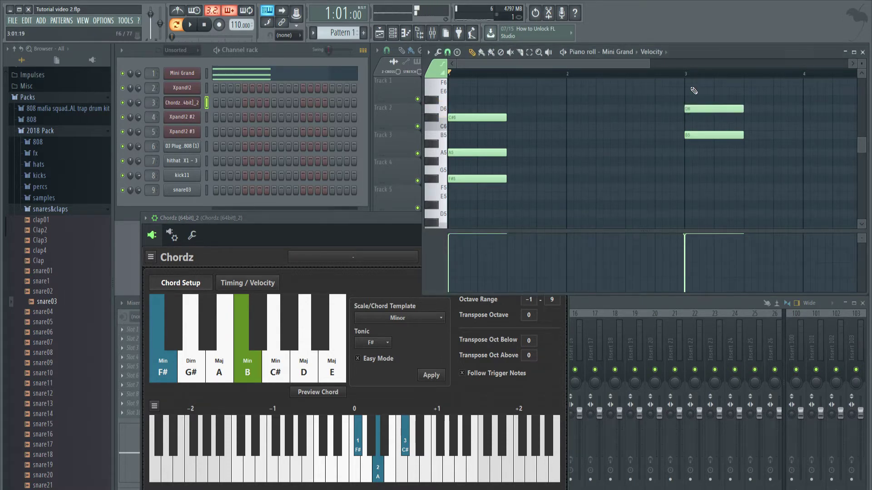
{"action": "left_click", "coordinate": [689, 91]}
{"action": "scroll", "coordinate": [688, 89], "scroll_direction": "up", "scroll_amount": 2}
{"action": "left_click_drag", "start_coordinate": [696, 144], "coordinate": [695, 126]}
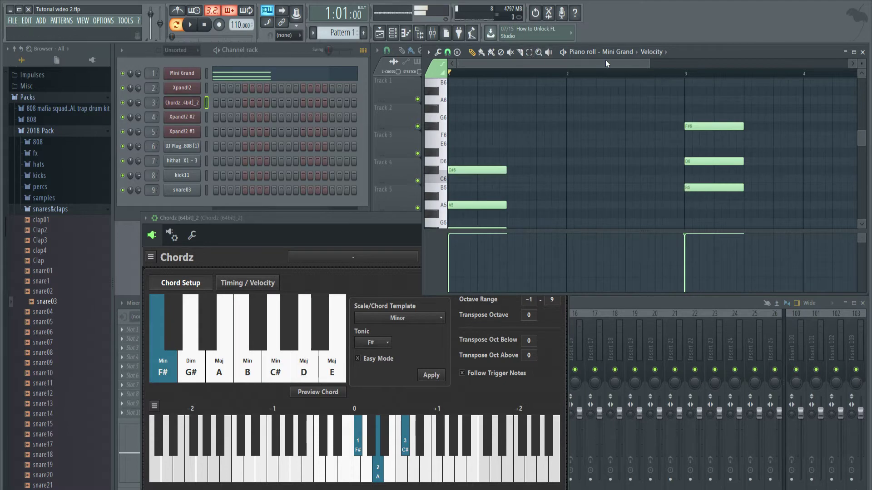
- Trigger D major in Chordz to read its notes, and add D6, F#6 and A6 directly after the B minor chord
{"action": "left_click_drag", "start_coordinate": [606, 62], "coordinate": [639, 64]}
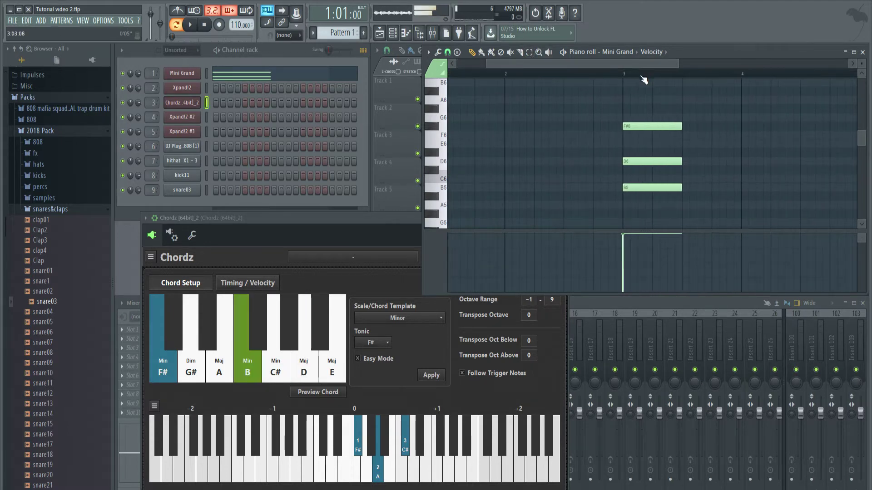
{"action": "left_click_drag", "start_coordinate": [677, 63], "coordinate": [741, 63]}
{"action": "scroll", "coordinate": [678, 127], "scroll_direction": "down", "scroll_amount": 3}
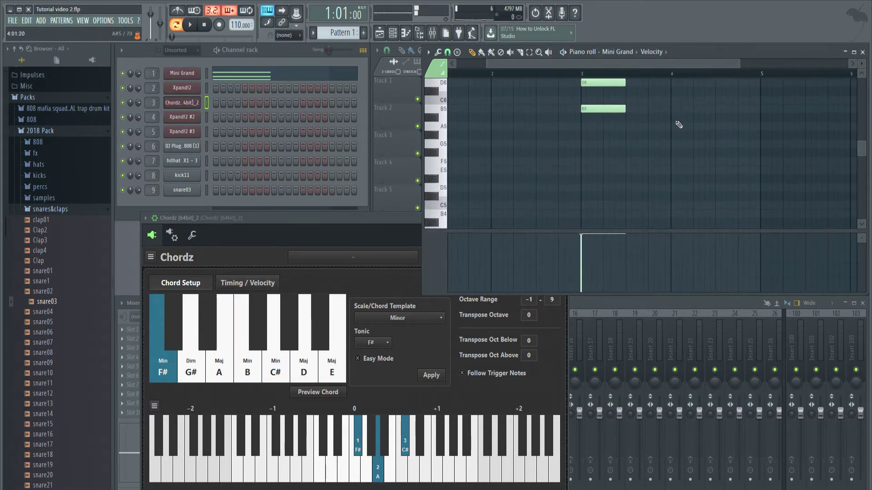
{"action": "scroll", "coordinate": [670, 142], "scroll_direction": "up", "scroll_amount": 1}
{"action": "left_click", "coordinate": [371, 218]}
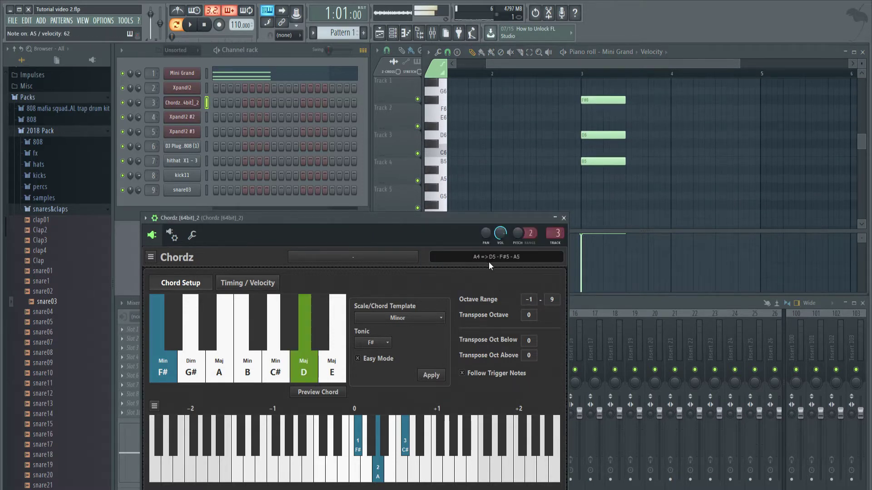
{"action": "scroll", "coordinate": [663, 181], "scroll_direction": "down", "scroll_amount": 1}
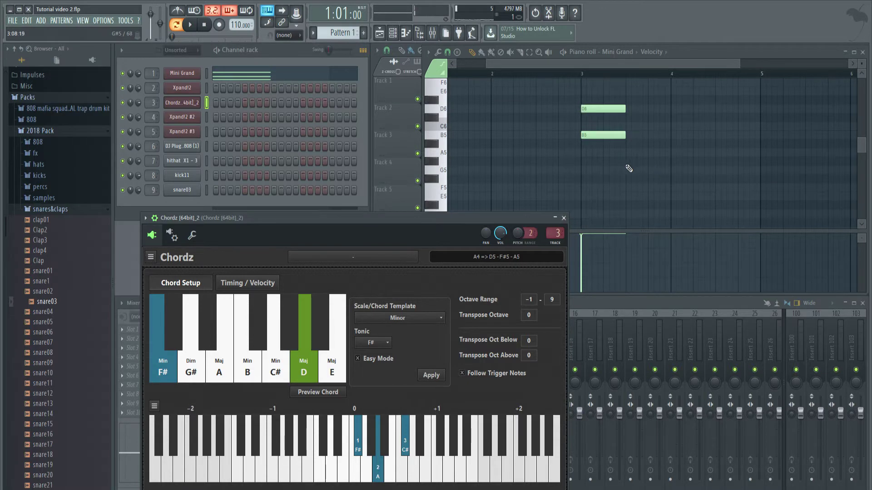
{"action": "scroll", "coordinate": [650, 160], "scroll_direction": "up", "scroll_amount": 2}
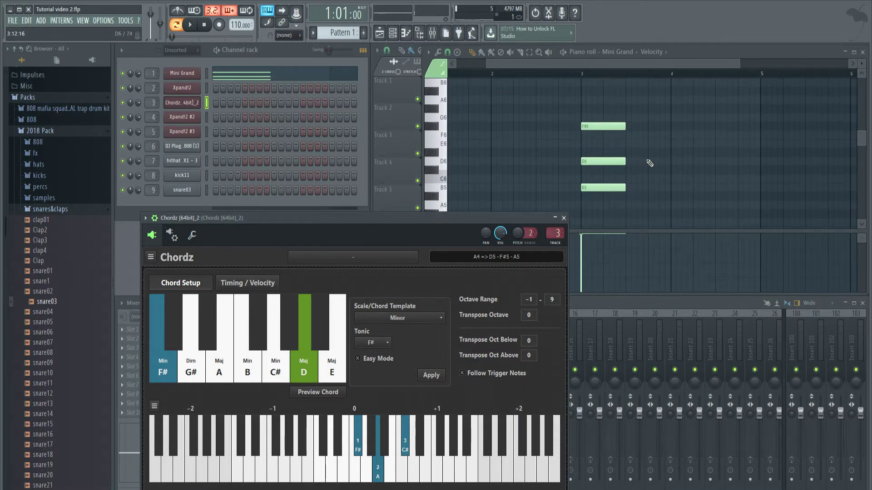
{"action": "left_click", "coordinate": [631, 163]}
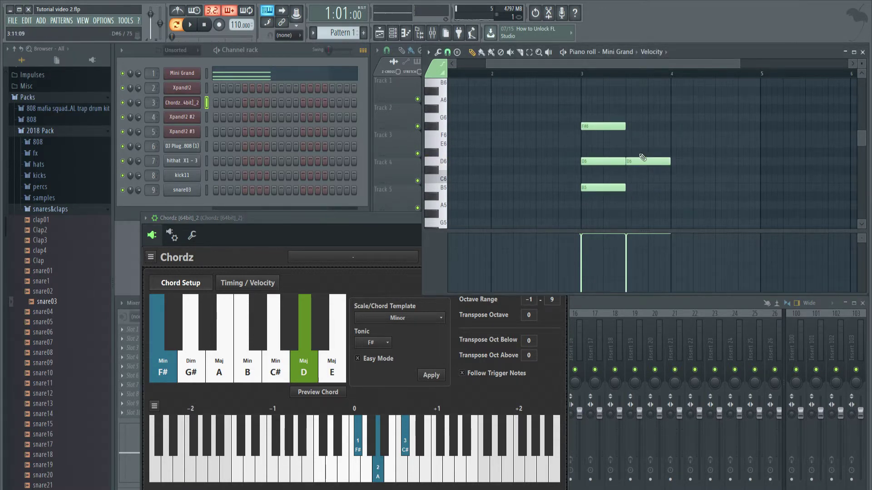
{"action": "left_click", "coordinate": [636, 135]}
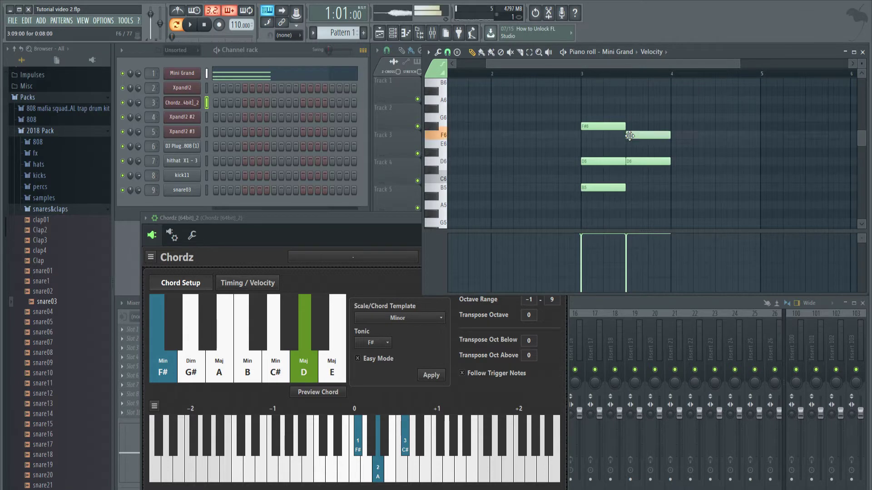
{"action": "left_click", "coordinate": [419, 235]}
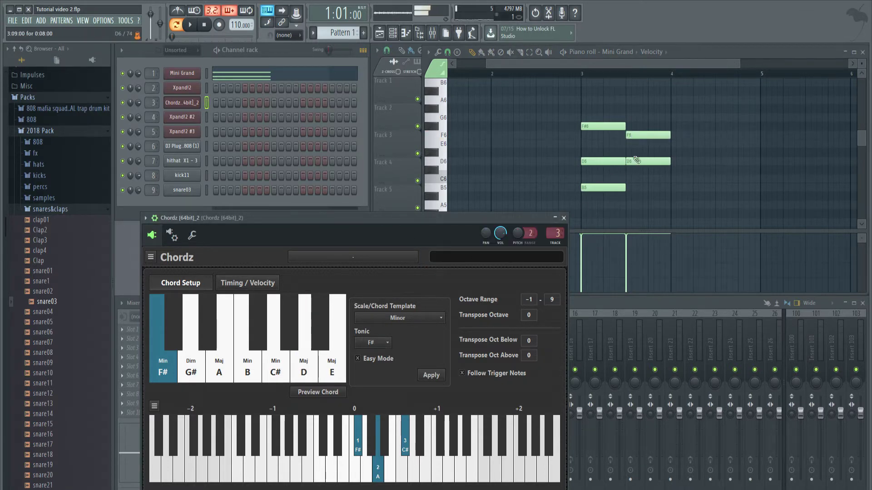
{"action": "left_click", "coordinate": [636, 134]}
{"action": "left_click_drag", "start_coordinate": [635, 134], "coordinate": [635, 126]}
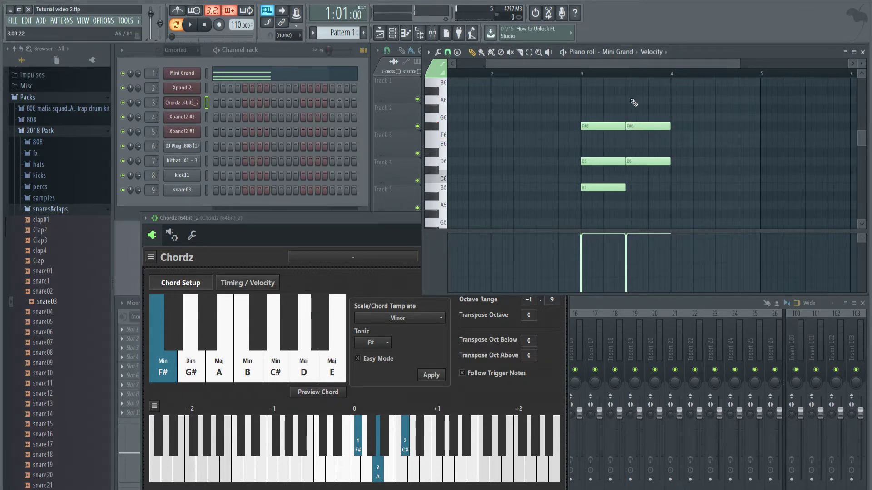
{"action": "left_click", "coordinate": [633, 100]}
- Play the pattern from the start and stop it to check the timing of the opening chord
{"action": "key", "text": "space"}
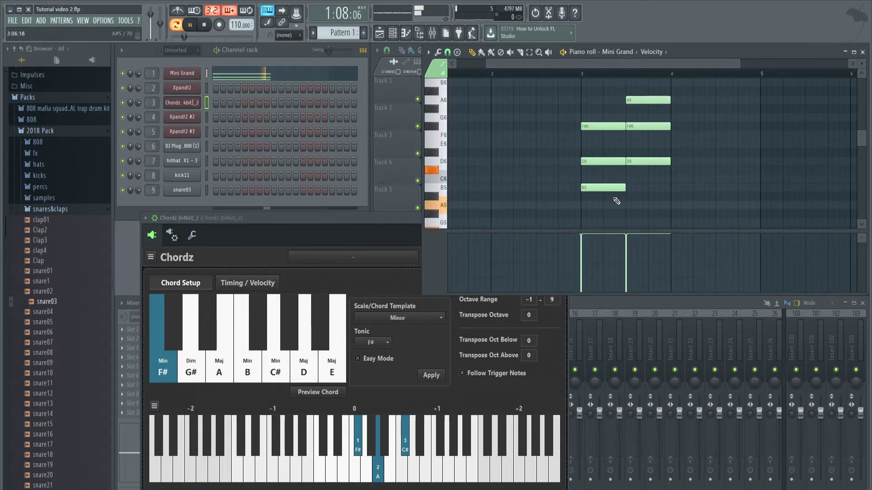
{"action": "scroll", "coordinate": [576, 158], "scroll_direction": "down", "scroll_amount": 3}
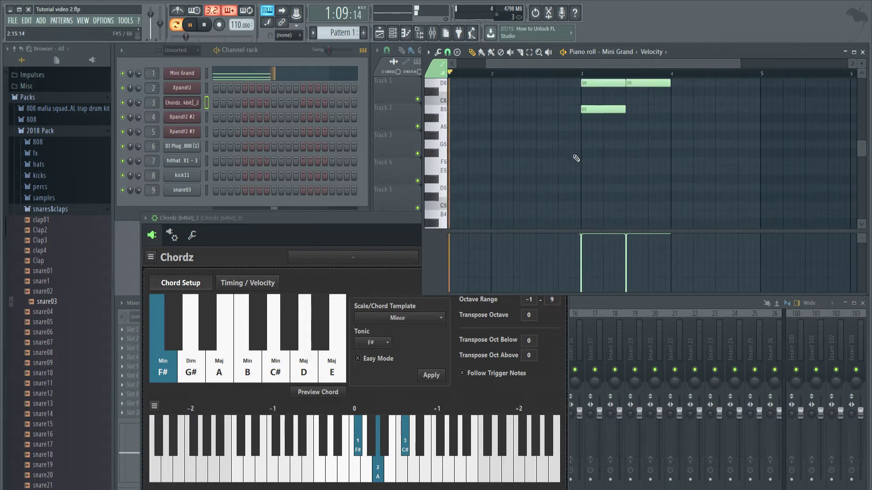
{"action": "scroll", "coordinate": [576, 158], "scroll_direction": "up", "scroll_amount": 4}
{"action": "key", "text": "space"}
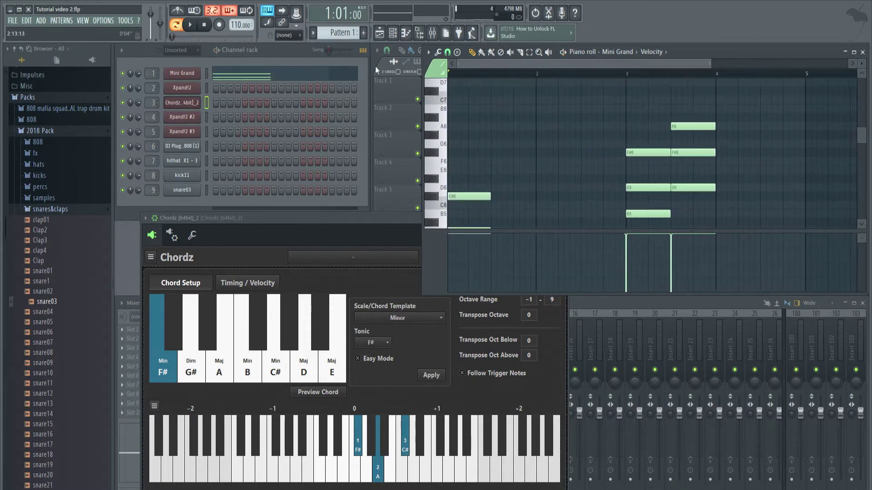
{"action": "scroll", "coordinate": [500, 165], "scroll_direction": "down", "scroll_amount": 1}
{"action": "key", "text": "space"}
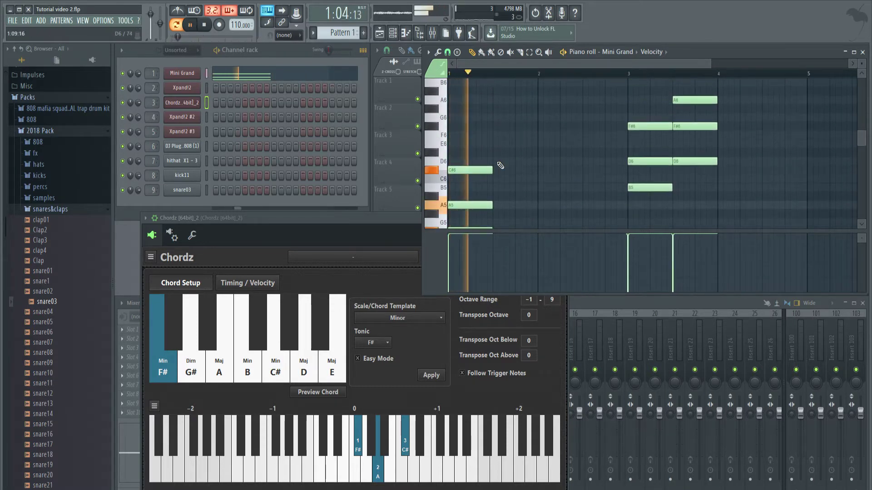
{"action": "key", "text": "space"}
- Duplicate the F# minor chord directly after itself, shorten the copy to four steps, and play the pattern
{"action": "left_click_drag", "start_coordinate": [486, 153], "coordinate": [486, 238]}
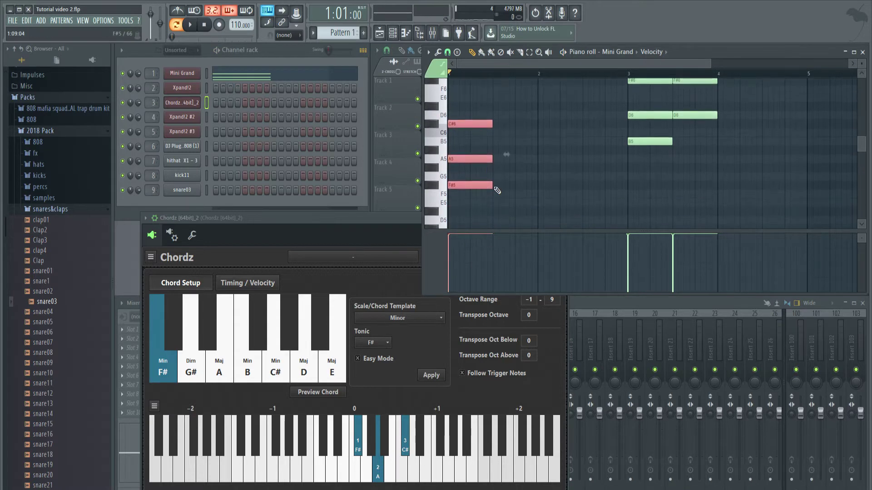
{"action": "key", "text": "ctrl+b"}
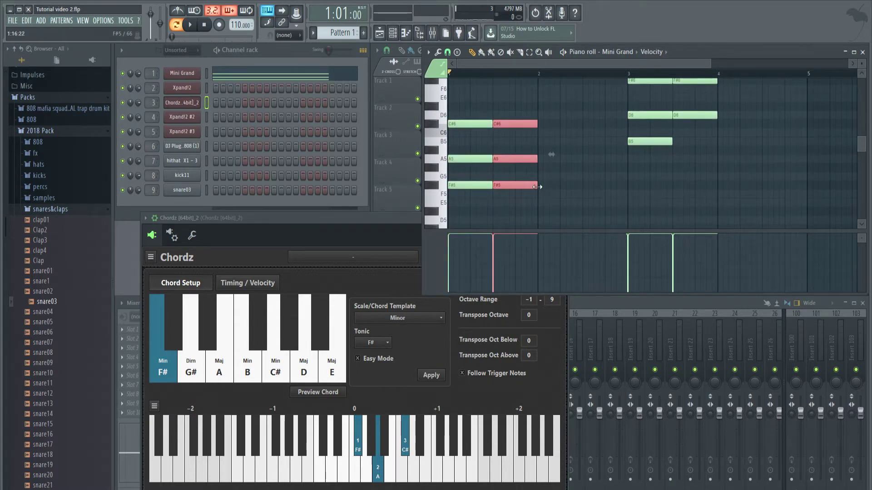
{"action": "left_click_drag", "start_coordinate": [537, 186], "coordinate": [515, 186]}
{"action": "key", "text": "space"}
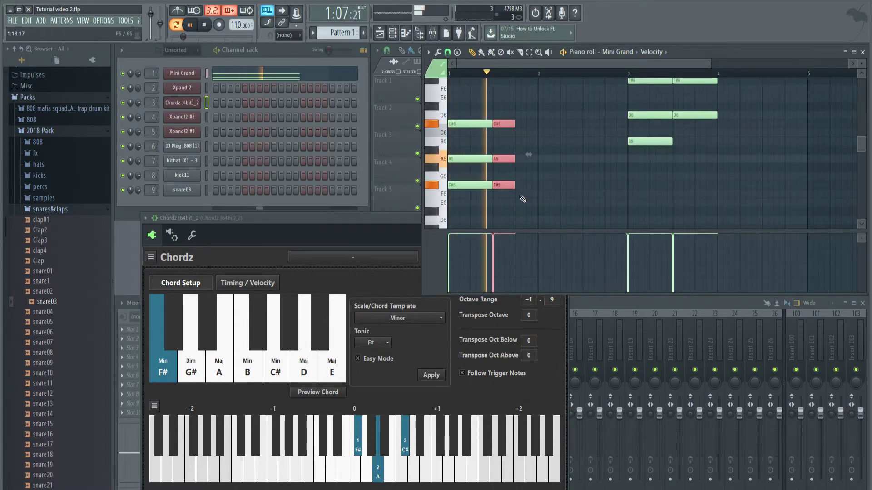
{"action": "key", "text": "space"}
- Shorten the first F# minor chord to about six steps, leaving a gap before its repeat
{"action": "left_click_drag", "start_coordinate": [488, 108], "coordinate": [479, 191]}
{"action": "left_click", "coordinate": [503, 186]}
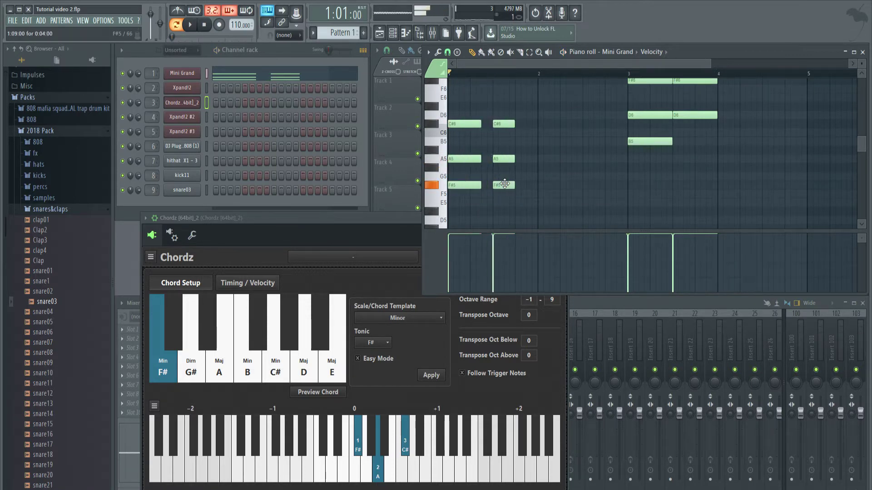
{"action": "left_click_drag", "start_coordinate": [497, 110], "coordinate": [505, 193]}
{"action": "left_click", "coordinate": [511, 178]}
{"action": "right_click", "coordinate": [511, 178]}
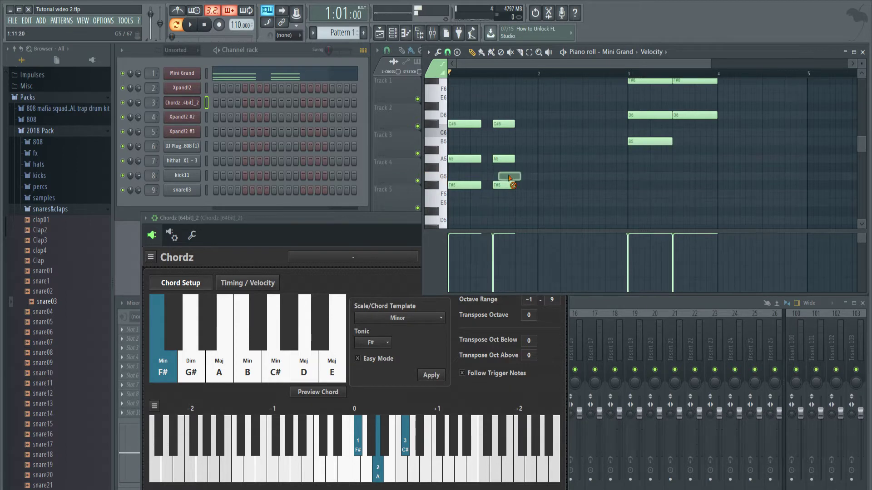
- Move the repeated F# minor chord directly after the first one, shorten it to two steps, and play the pattern
{"action": "left_click_drag", "start_coordinate": [507, 113], "coordinate": [493, 186]}
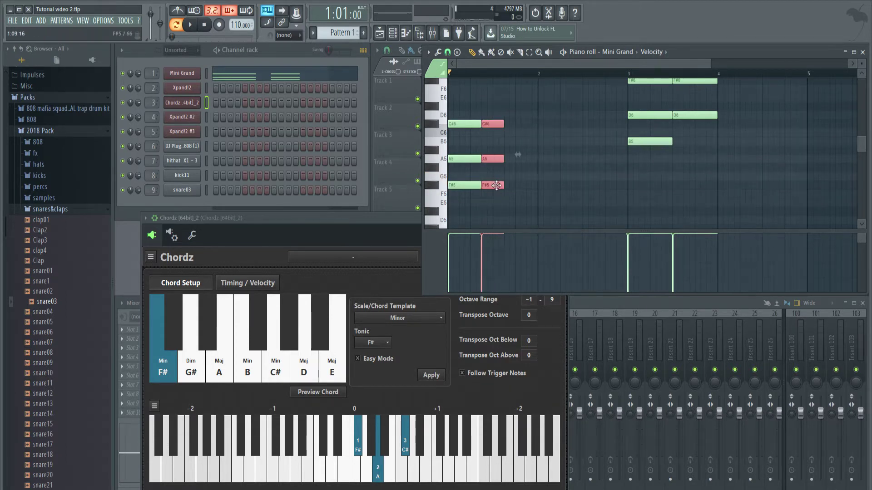
{"action": "key", "text": "space"}
{"action": "key", "text": "space"}
{"action": "left_click_drag", "start_coordinate": [503, 125], "coordinate": [493, 127]}
{"action": "key", "text": "space"}
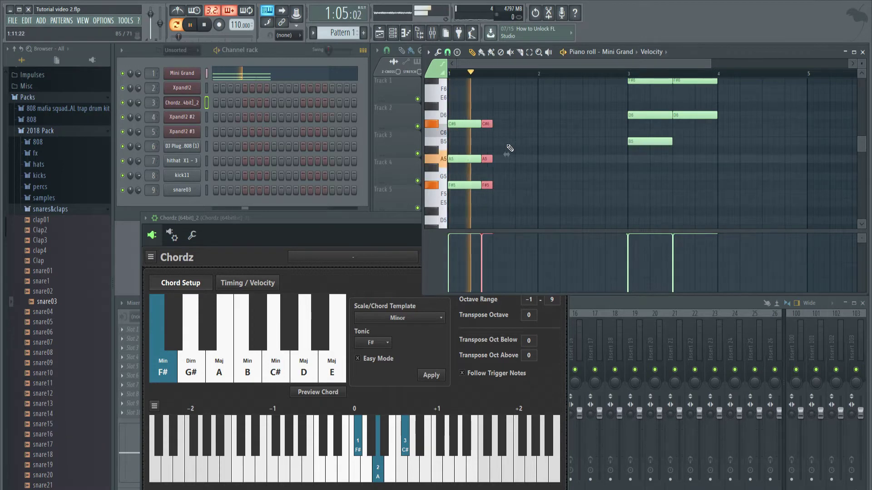
{"action": "key", "text": "space"}
- Duplicate the short F# minor chord directly after itself and lengthen the copy to about four steps
{"action": "key", "text": "ctrl+b"}
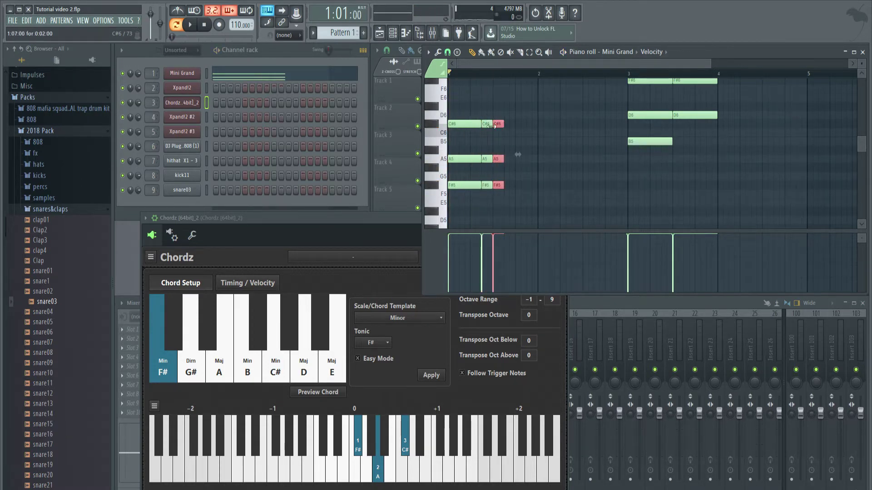
{"action": "left_click_drag", "start_coordinate": [503, 124], "coordinate": [515, 124]}
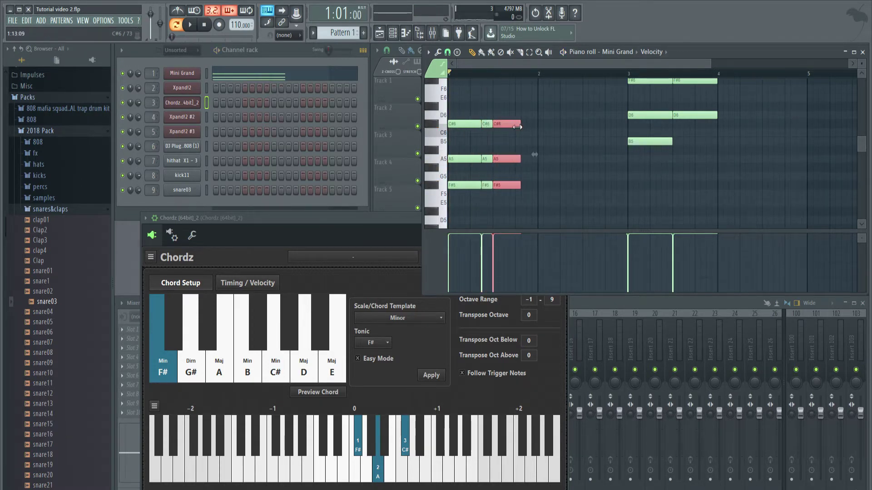
- Move the B minor and D major chords earlier so they start directly after the third F# minor chord
{"action": "scroll", "coordinate": [621, 193], "scroll_direction": "up", "scroll_amount": 3}
{"action": "left_click_drag", "start_coordinate": [637, 129], "coordinate": [679, 228], "text": "ctrl"}
{"action": "scroll", "coordinate": [648, 181], "scroll_direction": "down", "scroll_amount": 3}
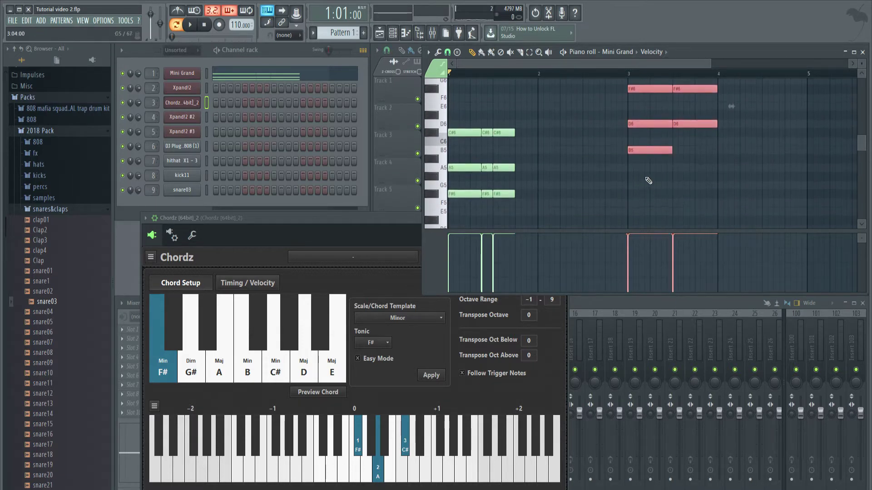
{"action": "left_click_drag", "start_coordinate": [636, 90], "coordinate": [509, 234]}
- Trim the start of the third F# minor chord to leave two steps after a gap, playing the pattern before and after
{"action": "key", "text": "space"}
{"action": "key", "text": "space"}
{"action": "left_click_drag", "start_coordinate": [498, 191], "coordinate": [512, 192]}
{"action": "key", "text": "space"}
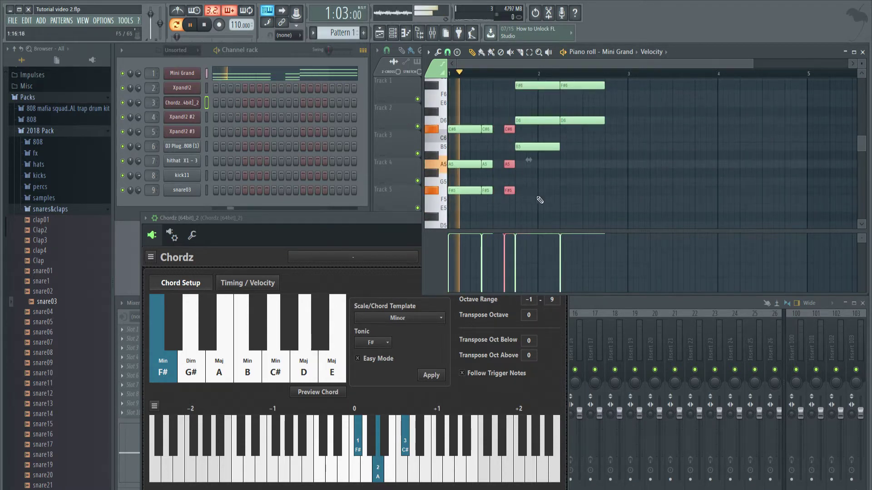
- Lengthen the second F# minor chord to four steps so it reaches the third one
{"action": "scroll", "coordinate": [542, 149], "scroll_direction": "up", "scroll_amount": 3}
{"action": "left_click_drag", "start_coordinate": [534, 124], "coordinate": [585, 246], "text": "ctrl"}
{"action": "key", "text": "space"}
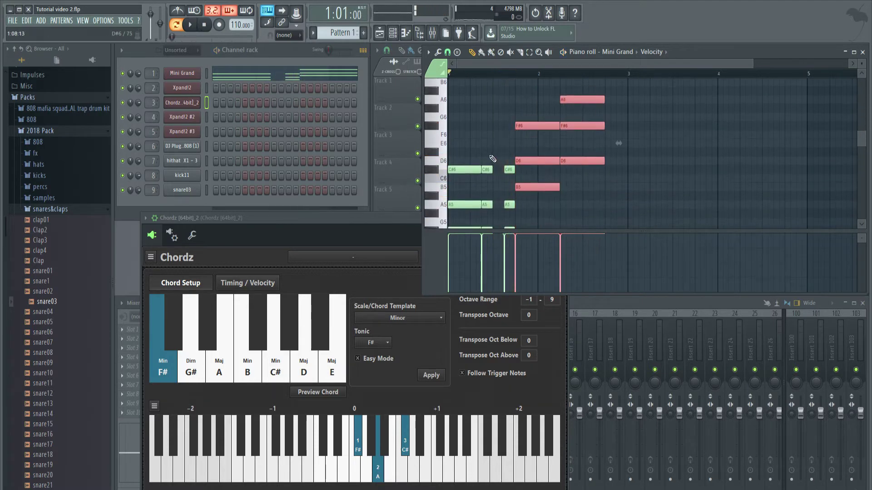
{"action": "left_click_drag", "start_coordinate": [487, 148], "coordinate": [489, 247], "text": "ctrl"}
{"action": "left_click_drag", "start_coordinate": [489, 191], "coordinate": [502, 192]}
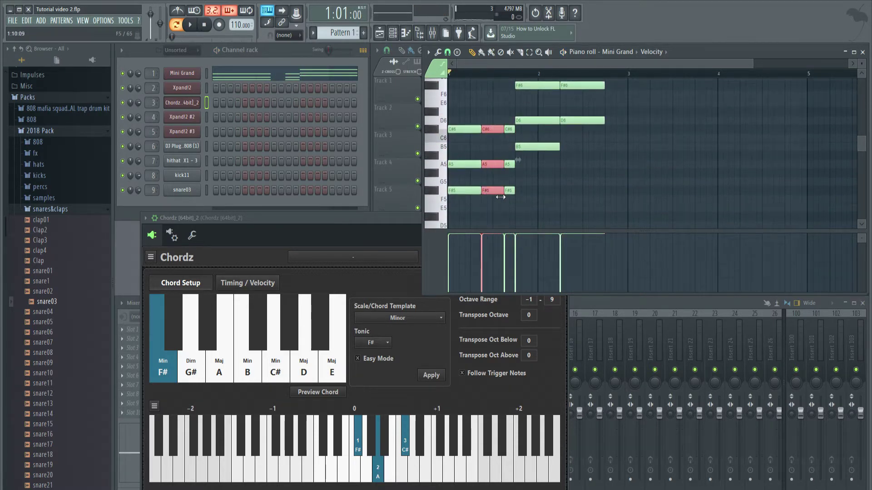
- Move the B minor and D major chords later so they start at bar 2
{"action": "scroll", "coordinate": [534, 124], "scroll_direction": "up", "scroll_amount": 2}
{"action": "left_click_drag", "start_coordinate": [532, 117], "coordinate": [600, 212], "text": "ctrl"}
{"action": "left_click_drag", "start_coordinate": [530, 94], "coordinate": [641, 250], "text": "ctrl"}
{"action": "key", "text": "shift+Right"}
{"action": "key", "text": "shift+Right"}
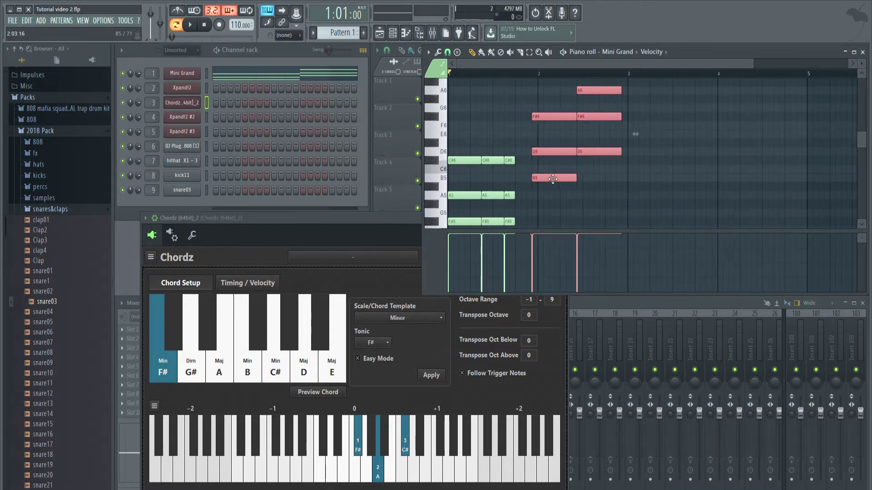
- Lengthen the third F# minor chord to about six steps, up to bar 2, and play the pattern
{"action": "left_click_drag", "start_coordinate": [507, 146], "coordinate": [524, 192], "text": "ctrl"}
{"action": "left_click_drag", "start_coordinate": [522, 188], "coordinate": [537, 188]}
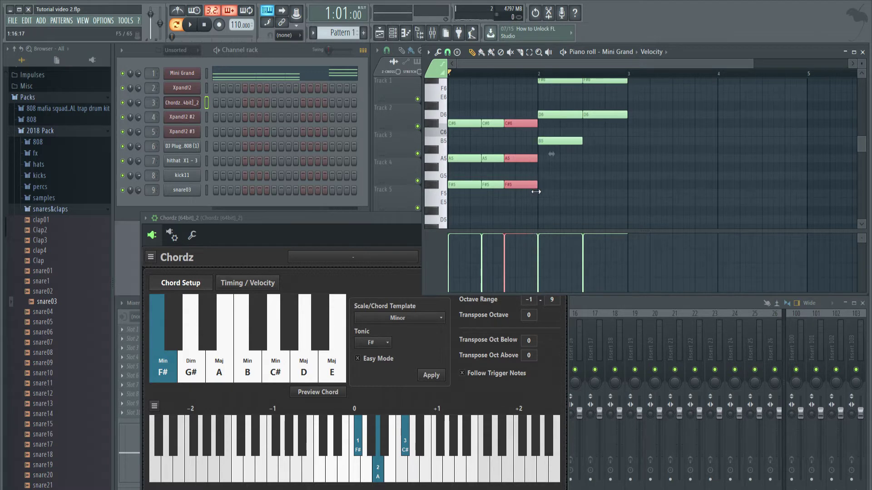
{"action": "key", "text": "space"}
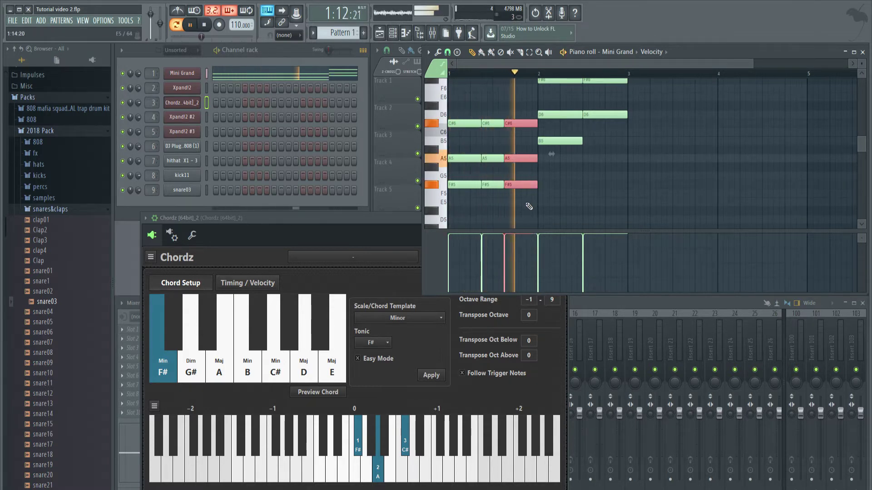
{"action": "key", "text": "space"}
- Shorten the second F# minor chord to two steps, move the third directly after it, and play the pattern
{"action": "left_click_drag", "start_coordinate": [499, 108], "coordinate": [504, 196]}
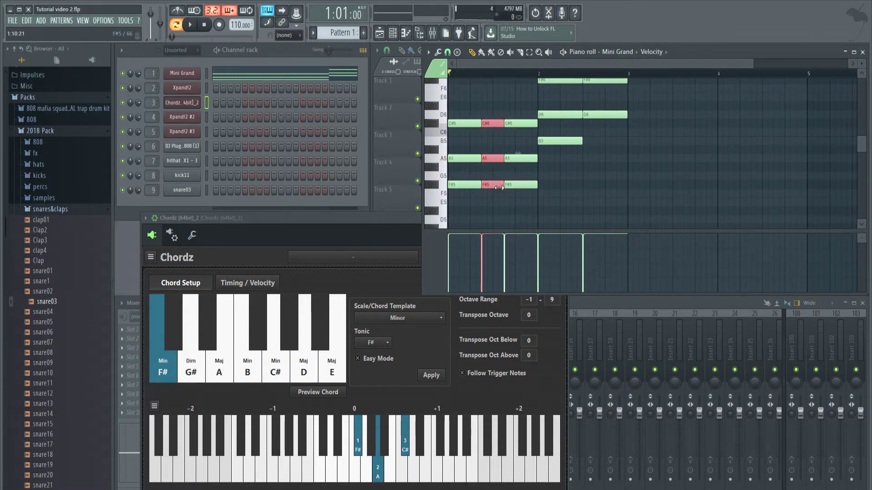
{"action": "left_click", "coordinate": [511, 184]}
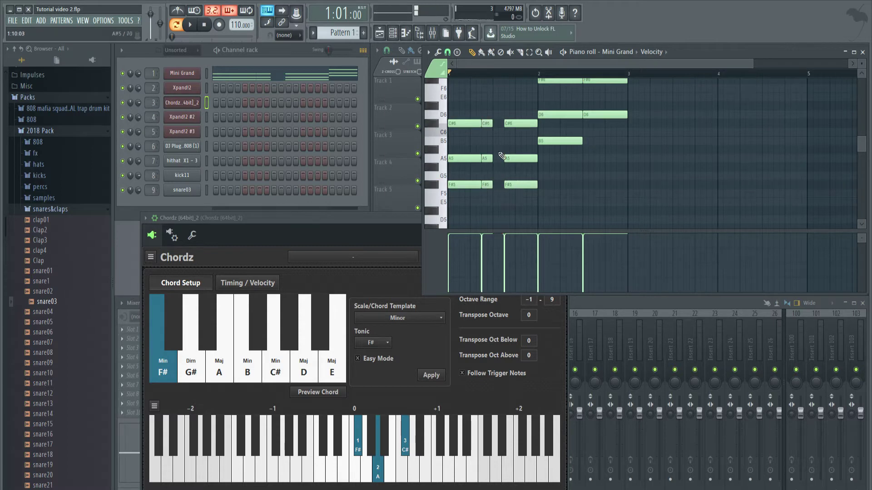
{"action": "left_click_drag", "start_coordinate": [492, 100], "coordinate": [512, 187]}
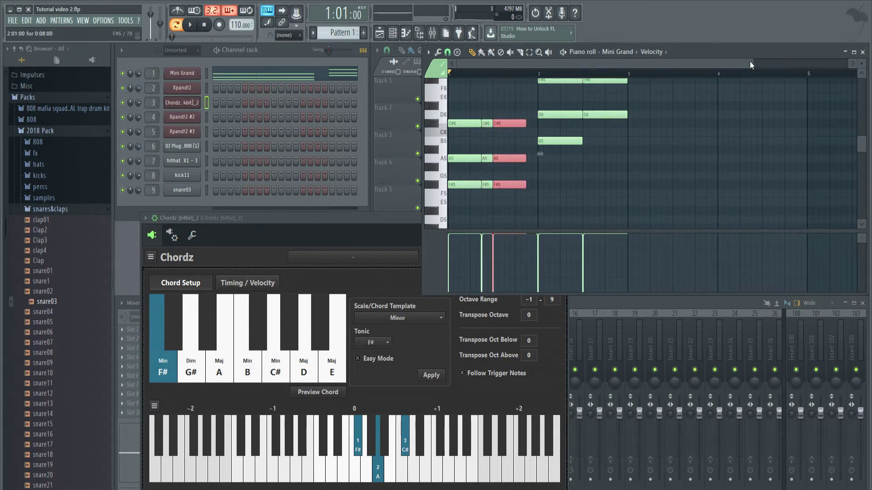
{"action": "left_click_drag", "start_coordinate": [751, 61], "coordinate": [651, 67]}
{"action": "key", "text": "space"}
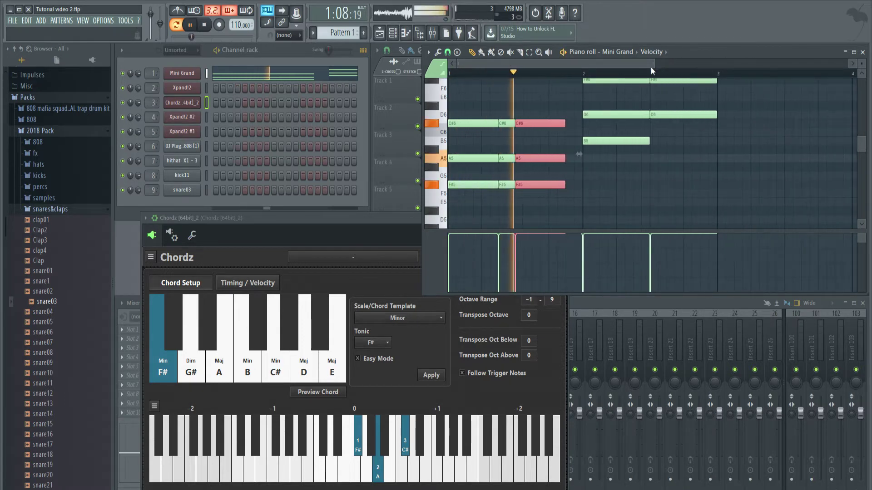
{"action": "key", "text": "space"}
- Turn on the metronome and play the pattern with it
{"action": "left_click", "coordinate": [486, 123]}
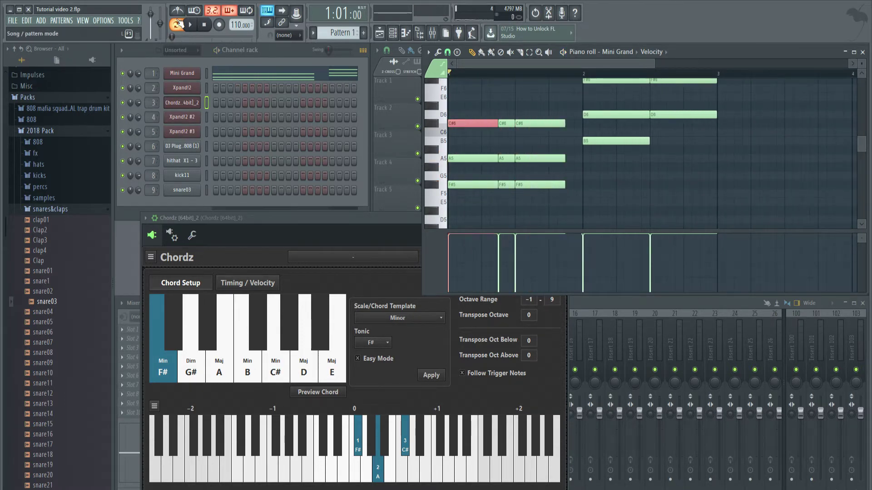
{"action": "left_click", "coordinate": [177, 10]}
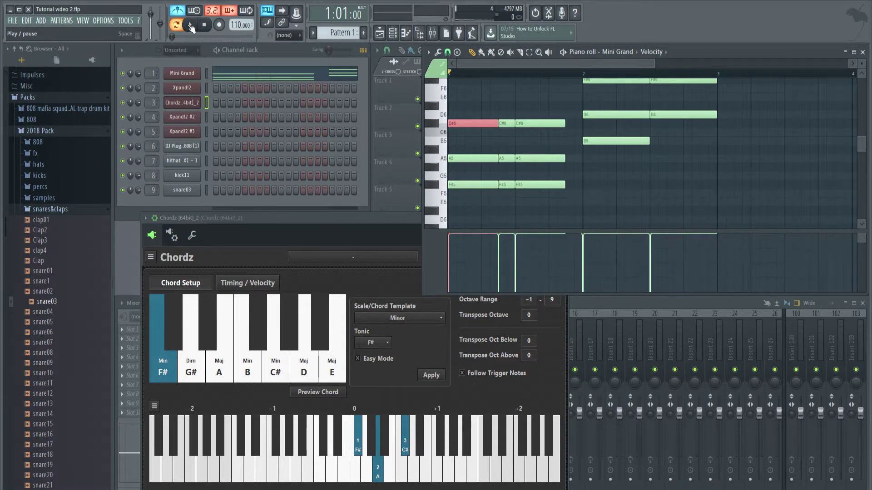
{"action": "key", "text": "space"}
{"action": "key", "text": "space"}
- Move the second and third F# minor chords two steps later so the third ends at bar 2, and play the pattern
{"action": "left_click", "coordinate": [502, 107]}
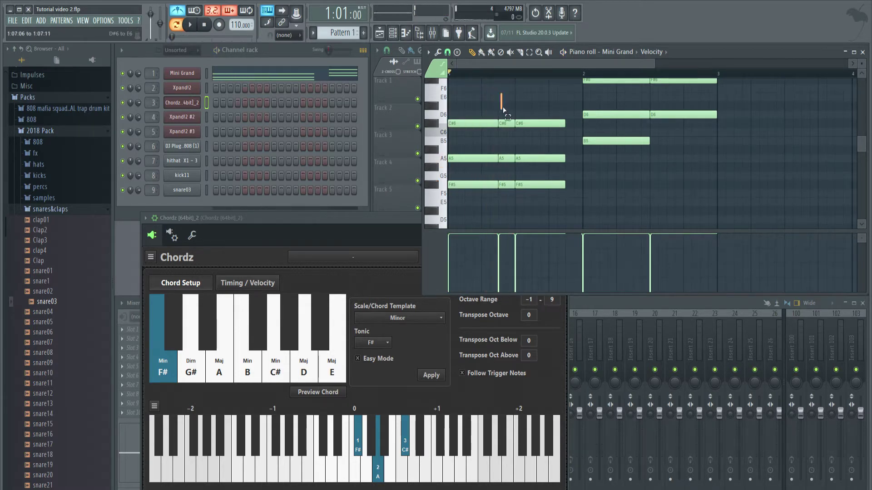
{"action": "left_click_drag", "start_coordinate": [506, 86], "coordinate": [536, 218]}
{"action": "left_click_drag", "start_coordinate": [511, 183], "coordinate": [528, 181]}
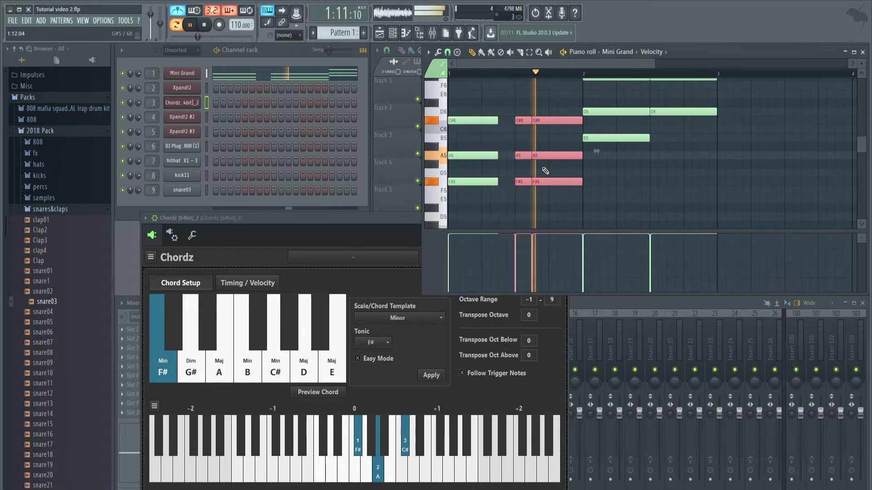
{"action": "key", "text": "space"}
- Trim the start of the third F# minor chord to leave four steps, and lengthen the first two chords by one step each
{"action": "left_click", "coordinate": [546, 103]}
{"action": "left_click_drag", "start_coordinate": [546, 101], "coordinate": [590, 227]}
{"action": "left_click_drag", "start_coordinate": [555, 86], "coordinate": [587, 170]}
{"action": "left_click_drag", "start_coordinate": [486, 85], "coordinate": [536, 165]}
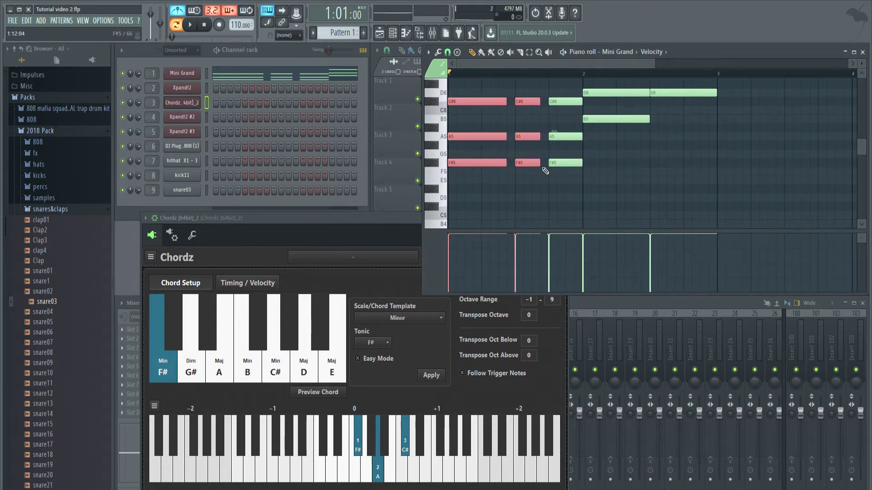
- Play the two-bar pattern to check the chord rhythm against the metronome
{"action": "scroll", "coordinate": [545, 171], "scroll_direction": "up", "scroll_amount": 3}
{"action": "scroll", "coordinate": [590, 218], "scroll_direction": "down", "scroll_amount": 2}
{"action": "key", "text": "space"}
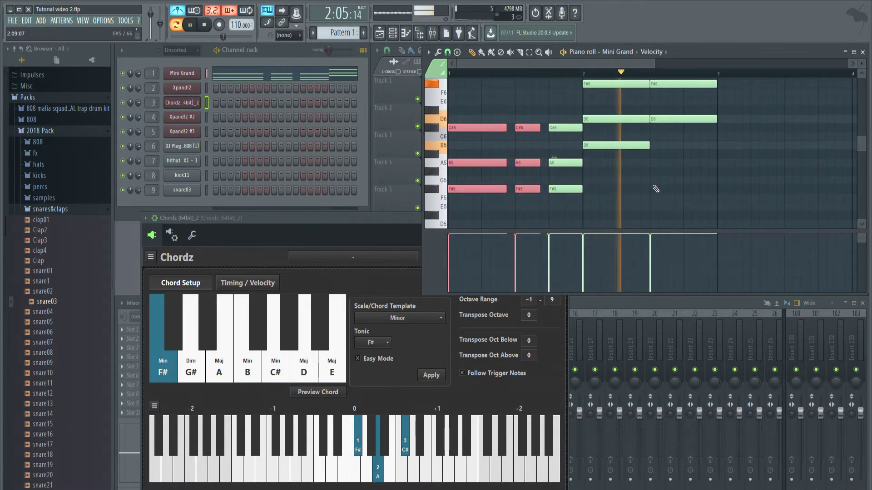
{"action": "scroll", "coordinate": [656, 189], "scroll_direction": "up", "scroll_amount": 3}
{"action": "key", "text": "space"}
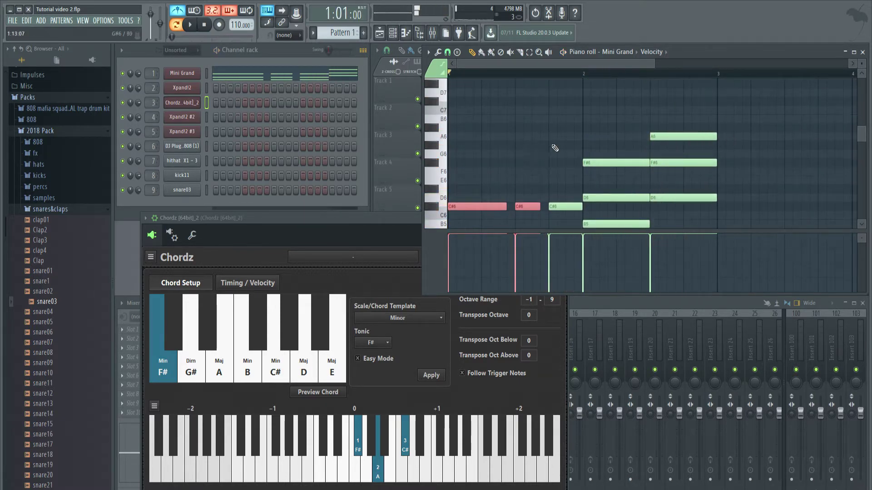
- Select all the chords in bars 1 and 2 and duplicate them directly after, into bars 3 and 4
{"action": "scroll", "coordinate": [572, 136], "scroll_direction": "down", "scroll_amount": 3}
{"action": "left_click_drag", "start_coordinate": [654, 64], "coordinate": [716, 65]}
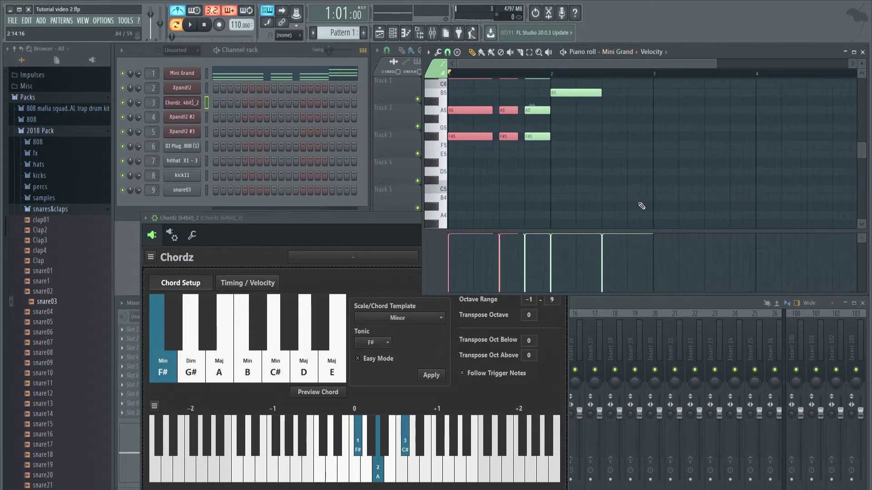
{"action": "scroll", "coordinate": [664, 206], "scroll_direction": "up", "scroll_amount": 3}
{"action": "scroll", "coordinate": [662, 196], "scroll_direction": "down", "scroll_amount": 2}
{"action": "scroll", "coordinate": [662, 196], "scroll_direction": "up", "scroll_amount": 4}
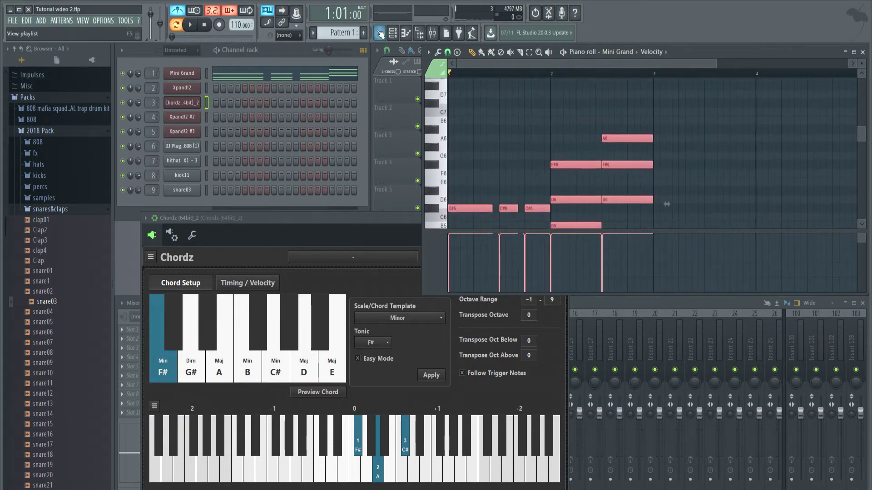
{"action": "key", "text": "ctrl+b"}
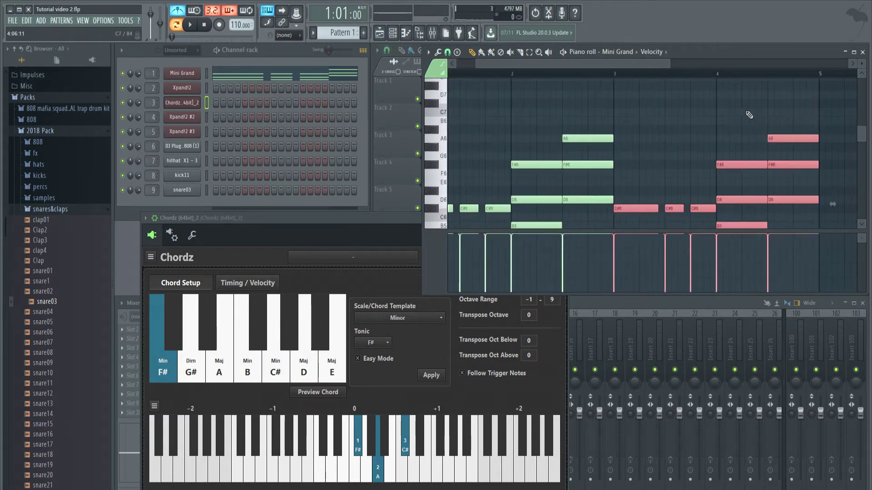
- Shorten the last D major chord in bar 4 to four steps
{"action": "left_click_drag", "start_coordinate": [570, 59], "coordinate": [574, 61]}
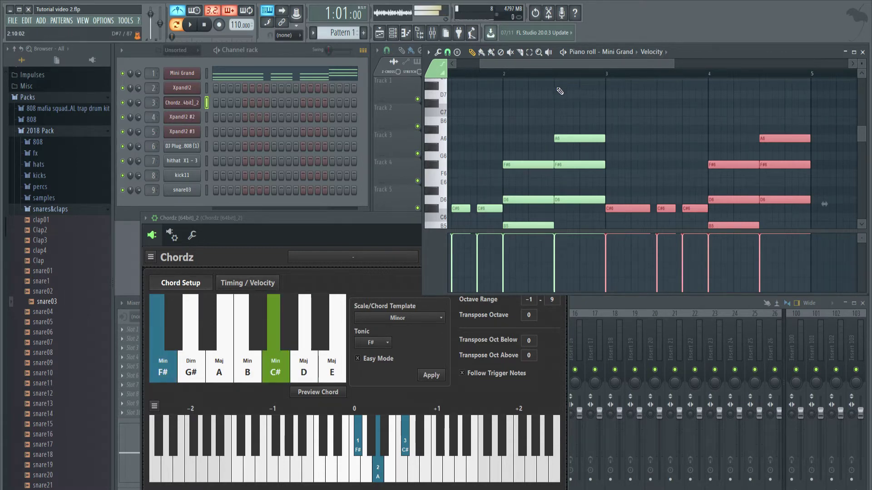
{"action": "left_click_drag", "start_coordinate": [540, 62], "coordinate": [589, 64]}
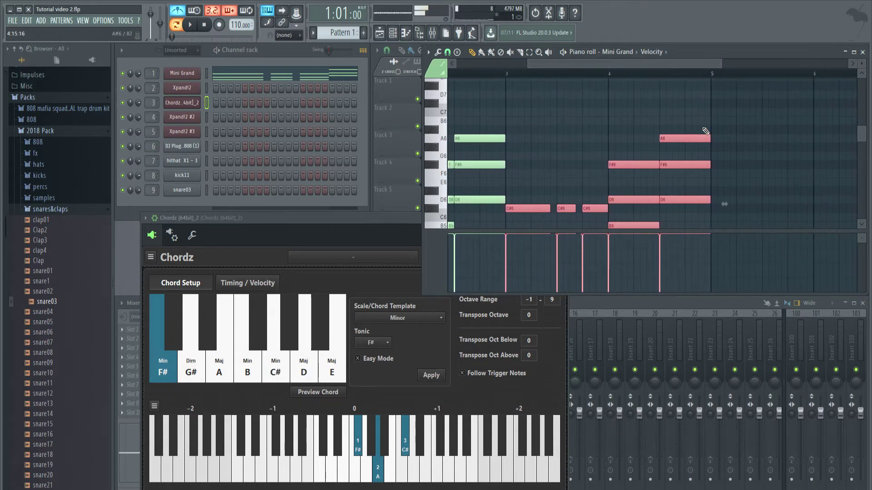
{"action": "scroll", "coordinate": [708, 137], "scroll_direction": "down", "scroll_amount": 3}
{"action": "left_click_drag", "start_coordinate": [698, 144], "coordinate": [676, 152]}
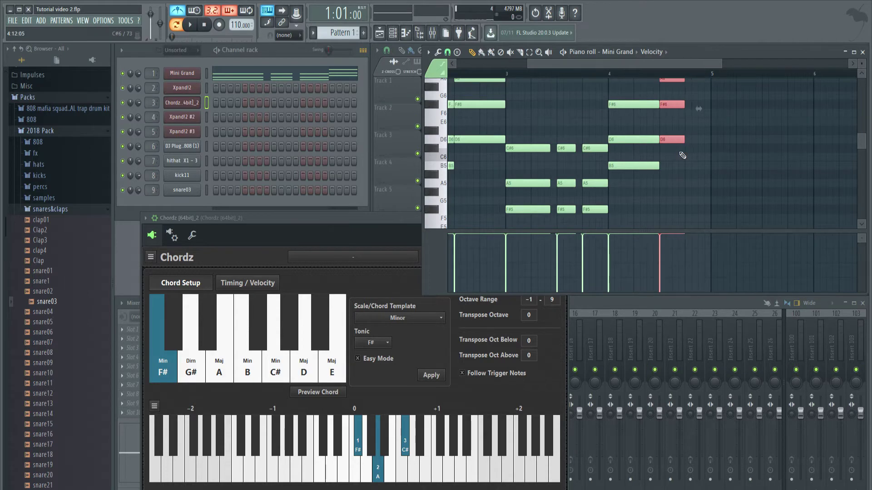
- Trigger C# minor in Chordz to read its notes, and add four-step C#6, E6 and G#6 notes directly after the last D major chord
{"action": "left_click", "coordinate": [342, 228]}
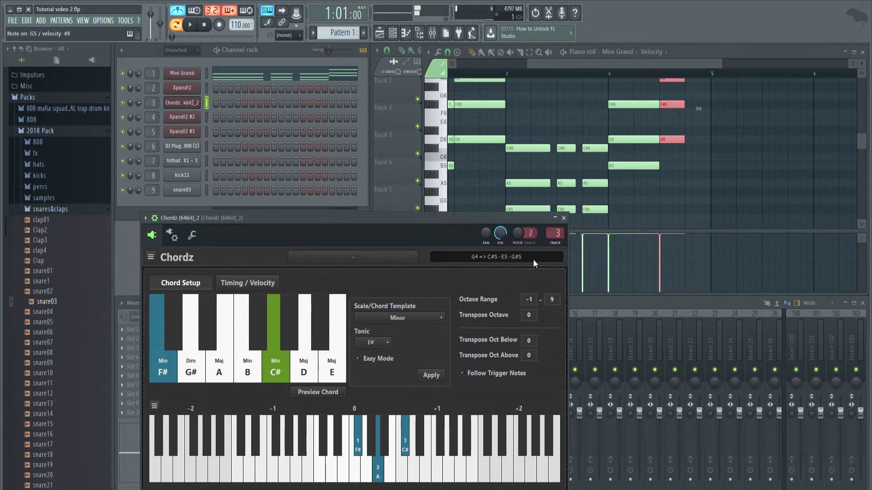
{"action": "left_click", "coordinate": [688, 150]}
{"action": "scroll", "coordinate": [695, 156], "scroll_direction": "up", "scroll_amount": 1}
{"action": "left_click", "coordinate": [692, 142]}
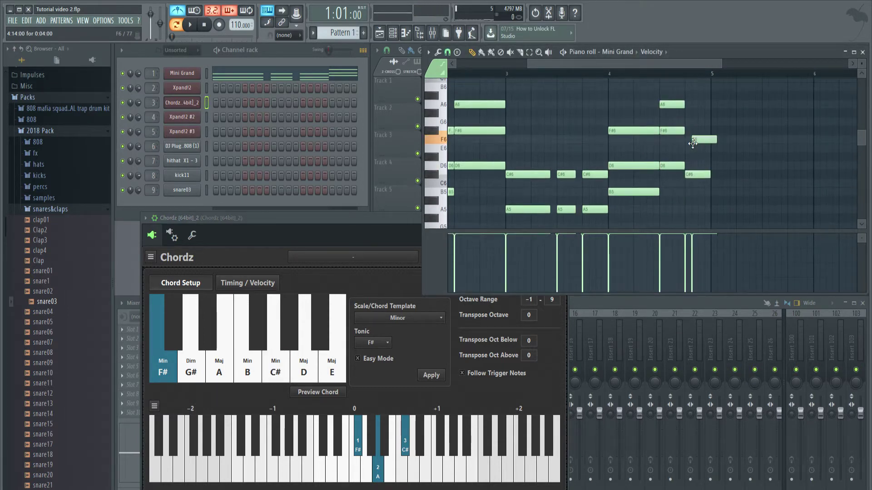
{"action": "left_click_drag", "start_coordinate": [696, 142], "coordinate": [690, 149]}
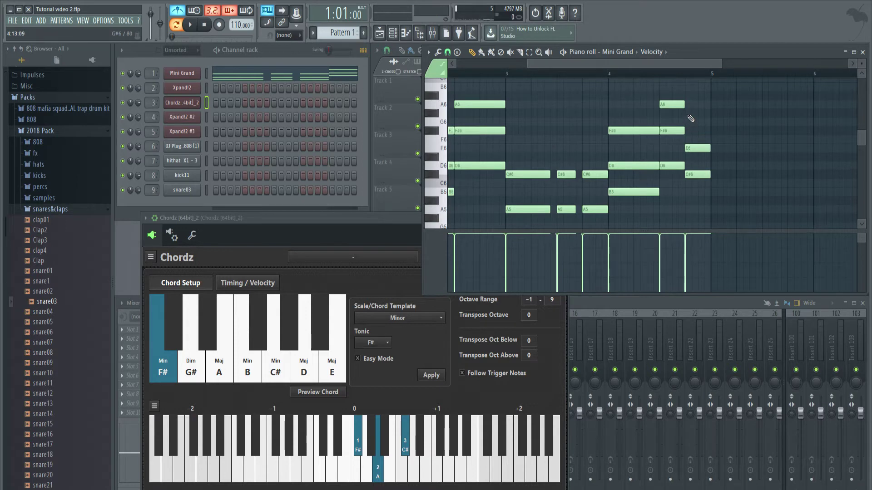
- Play the pattern and jump playback to bar 3 to hear the repeated section
{"action": "key", "text": "space"}
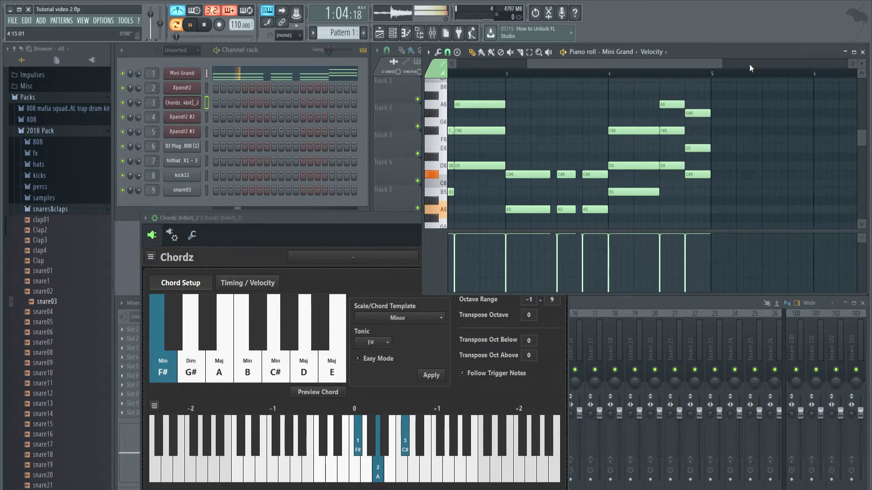
{"action": "left_click_drag", "start_coordinate": [722, 63], "coordinate": [634, 60]}
{"action": "left_click", "coordinate": [519, 73]}
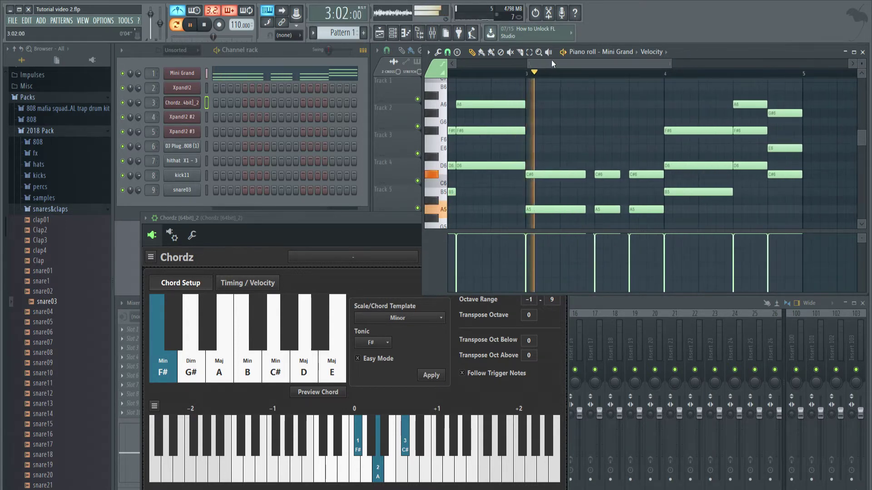
- Shorten the D major chord in bar 4 to two steps, leaving a gap before C# minor, and stop playback
{"action": "left_click_drag", "start_coordinate": [552, 62], "coordinate": [615, 68]}
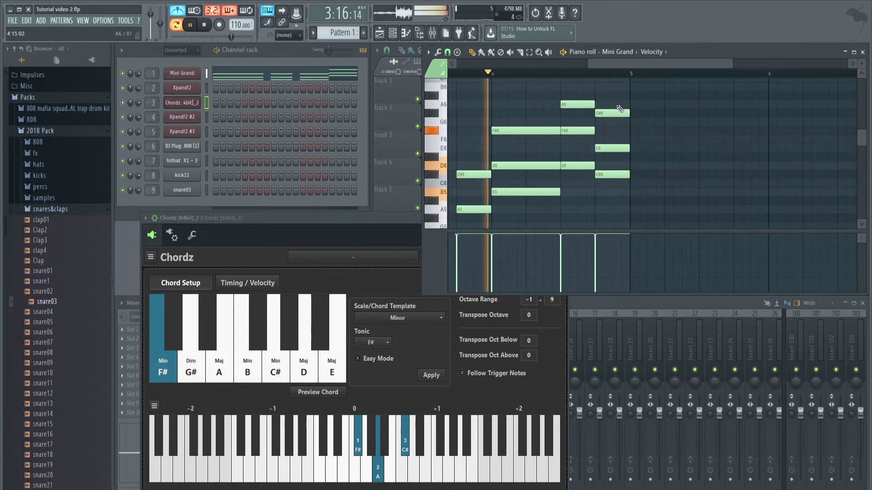
{"action": "left_click_drag", "start_coordinate": [577, 84], "coordinate": [589, 182]}
{"action": "key", "text": "space"}
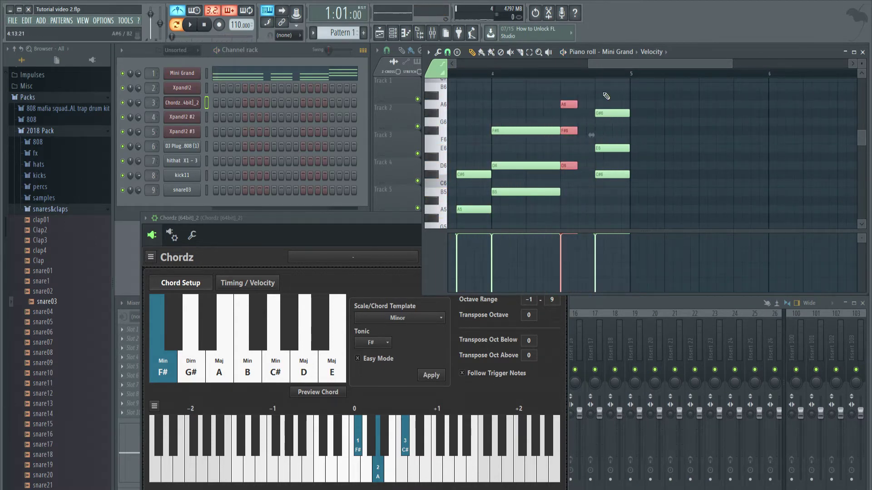
- Move the C# minor chord directly after the D major chord at two steps long, and add a four-step copy of bar 4's B minor chord
{"action": "left_click_drag", "start_coordinate": [606, 96], "coordinate": [606, 177]}
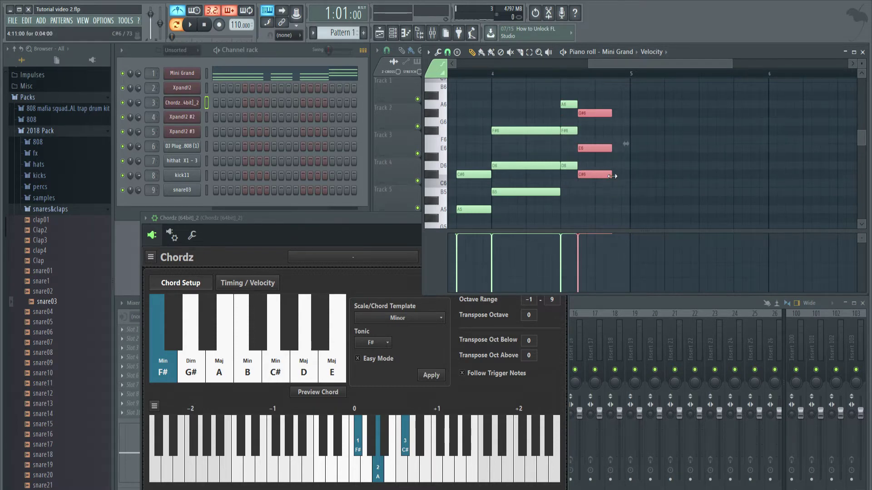
{"action": "left_click_drag", "start_coordinate": [532, 117], "coordinate": [534, 210]}
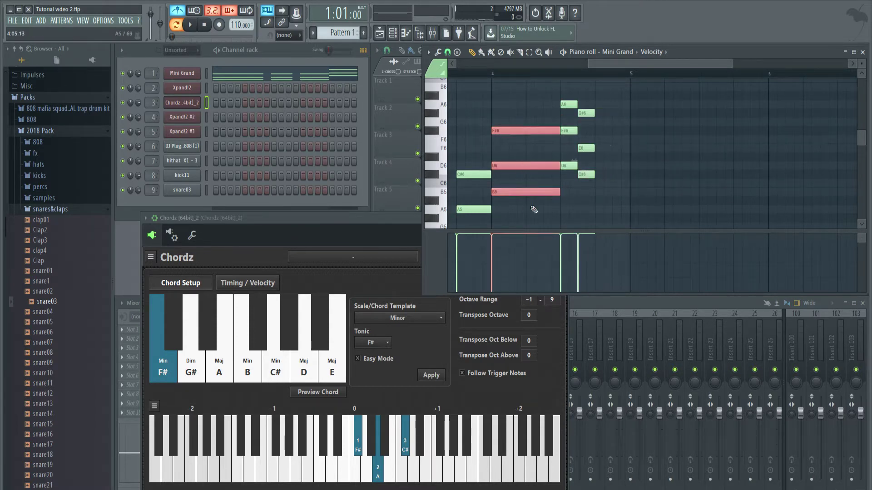
{"action": "key", "text": "ctrl+b"}
{"action": "left_click_drag", "start_coordinate": [600, 131], "coordinate": [634, 132]}
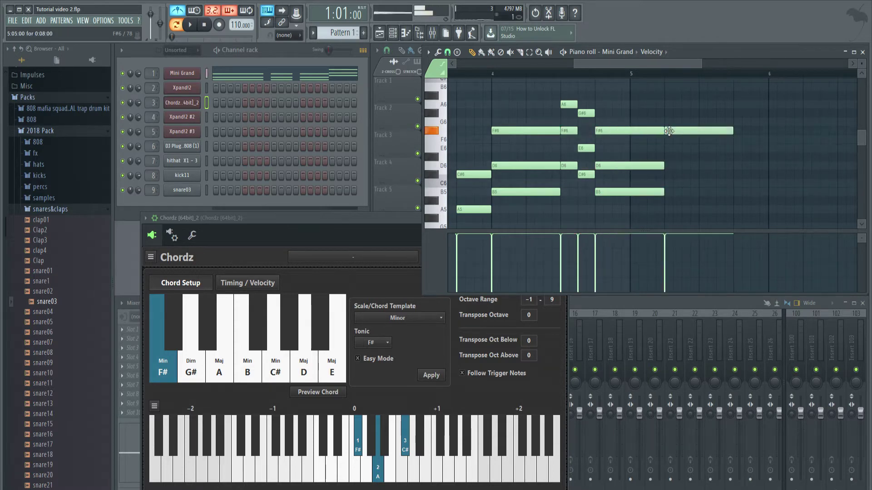
{"action": "left_click_drag", "start_coordinate": [663, 192], "coordinate": [629, 192]}
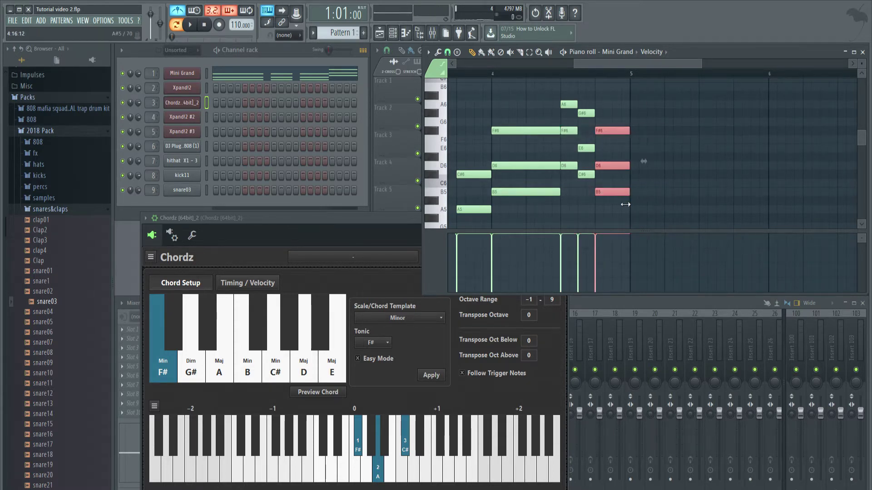
- Play the pattern to hear the progression's new ending, save the project, and stop playback
{"action": "key", "text": "space"}
{"action": "key", "text": "ctrl+s"}
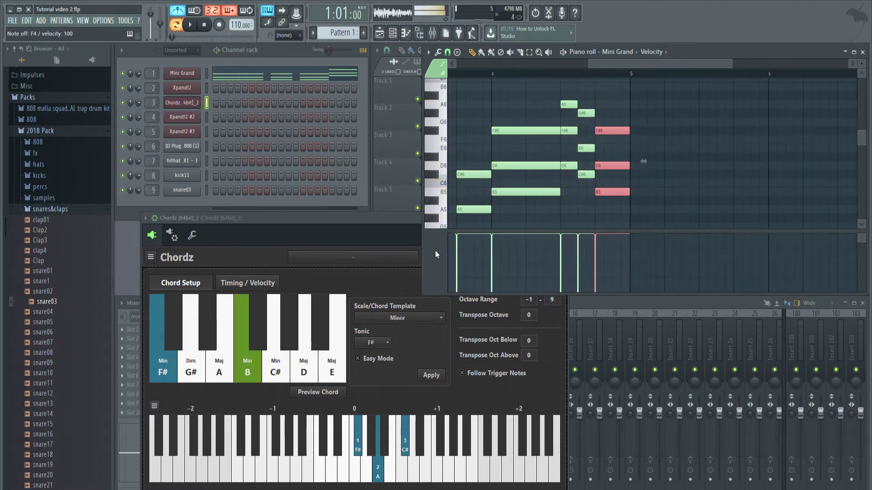
{"action": "left_click", "coordinate": [204, 28]}
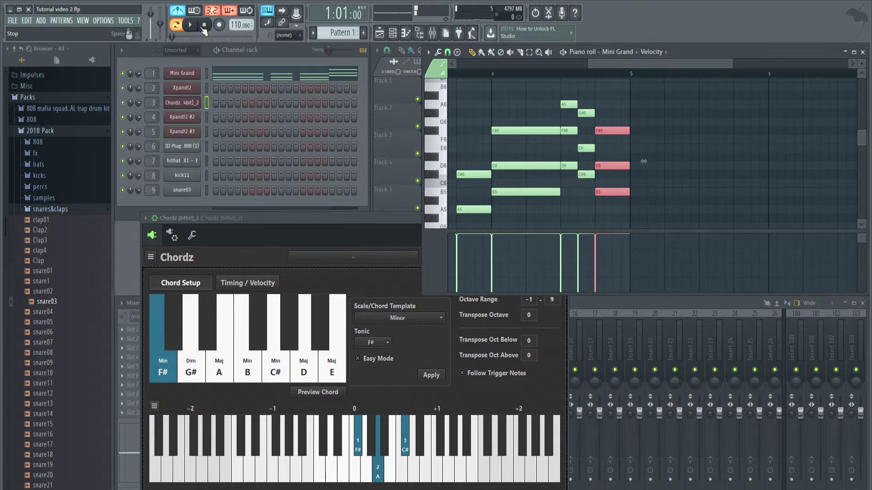
{"action": "left_click", "coordinate": [200, 107]}
{"action": "left_click", "coordinate": [199, 107]}
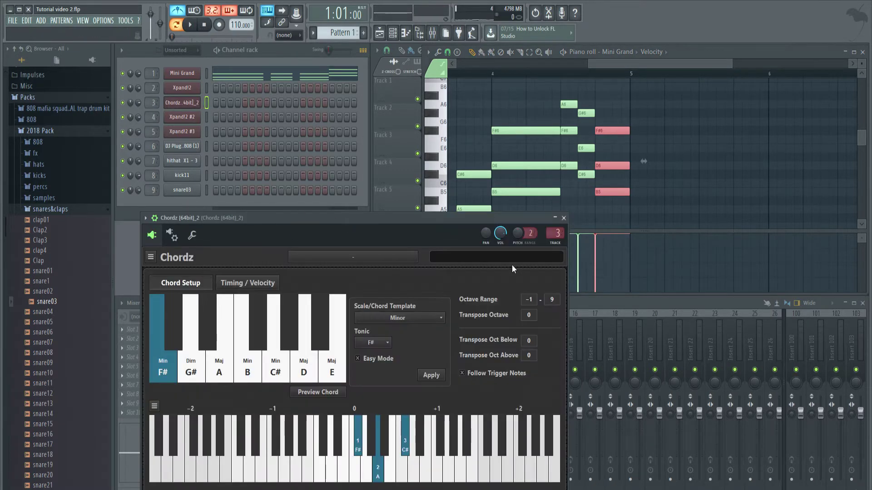
- Duplicate all notes of the four-bar progression one octave lower, aligned with the start of the original notes in bar 1
{"action": "left_click", "coordinate": [554, 67]}
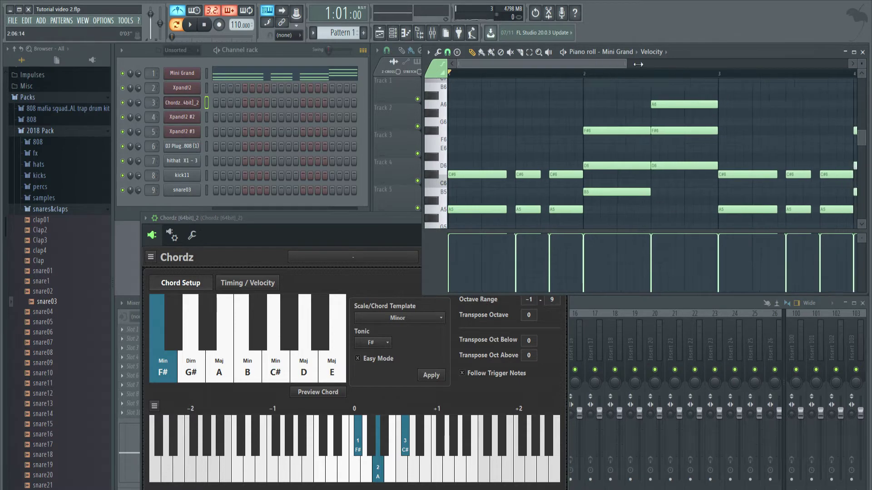
{"action": "left_click_drag", "start_coordinate": [638, 64], "coordinate": [783, 64]}
{"action": "scroll", "coordinate": [705, 102], "scroll_direction": "down", "scroll_amount": 2}
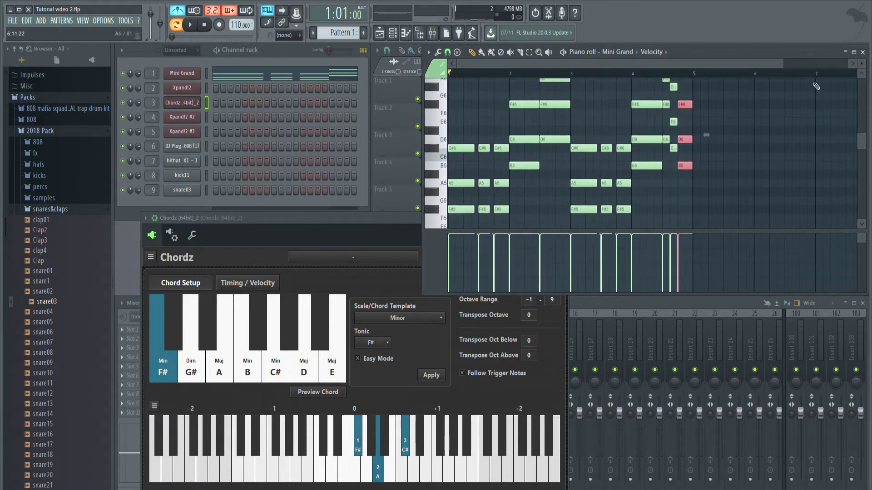
{"action": "left_click_drag", "start_coordinate": [784, 66], "coordinate": [846, 67]}
{"action": "scroll", "coordinate": [658, 204], "scroll_direction": "up", "scroll_amount": 2}
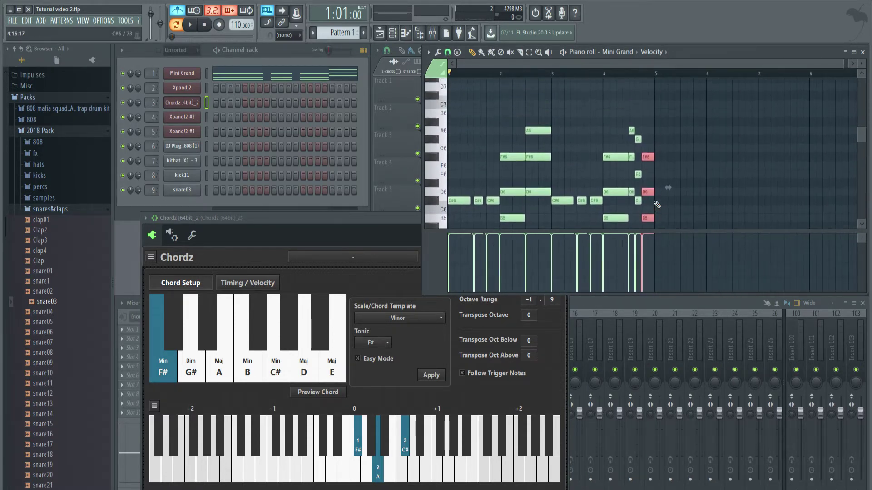
{"action": "scroll", "coordinate": [657, 204], "scroll_direction": "down", "scroll_amount": 2}
{"action": "key", "text": "ctrl+a"}
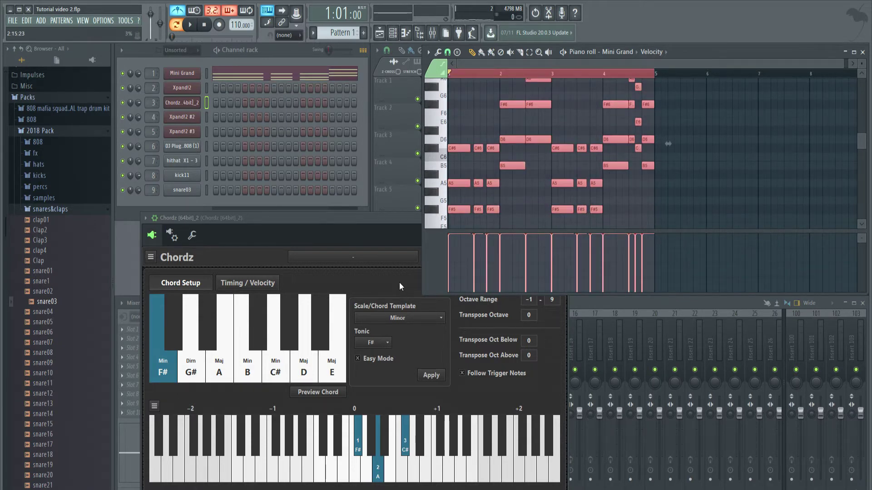
{"action": "left_click_drag", "start_coordinate": [668, 143], "coordinate": [671, 144]}
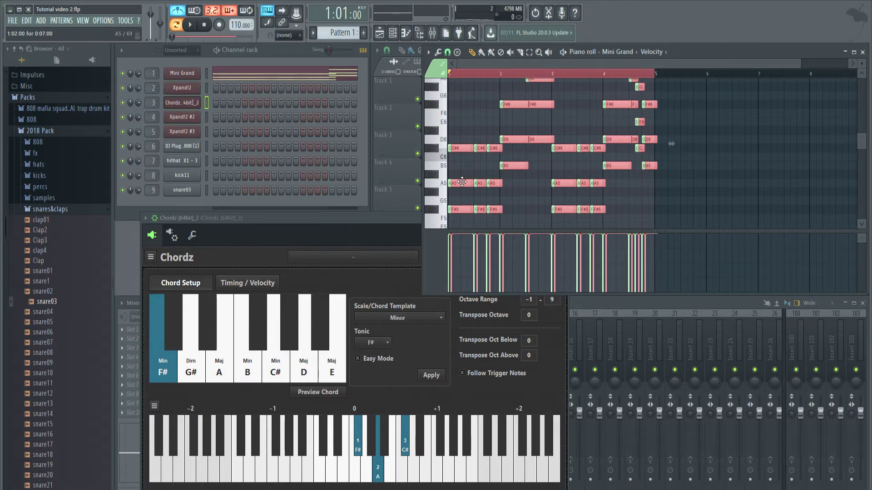
{"action": "key", "text": "ctrl+Down"}
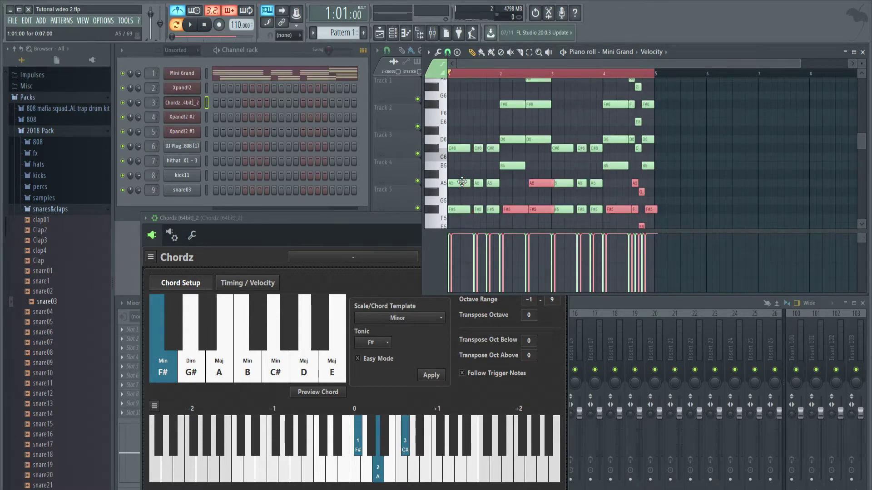
{"action": "scroll", "coordinate": [462, 182], "scroll_direction": "down", "scroll_amount": 4}
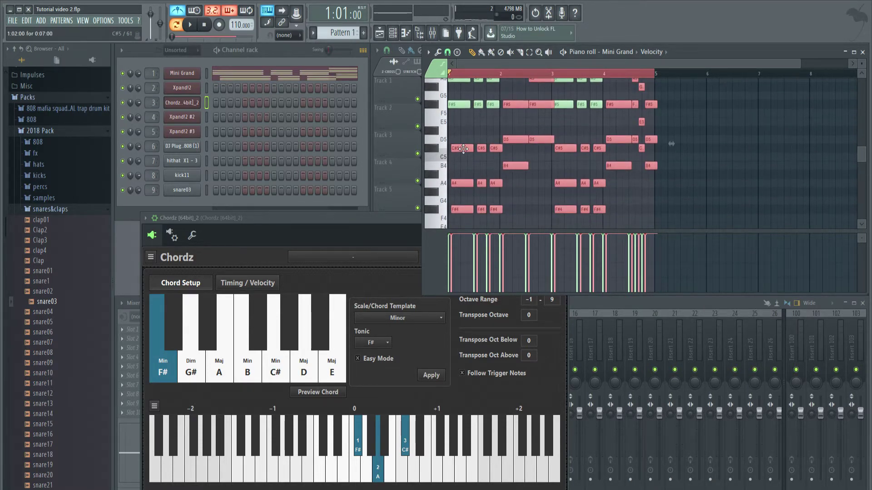
{"action": "left_click_drag", "start_coordinate": [463, 149], "coordinate": [459, 148]}
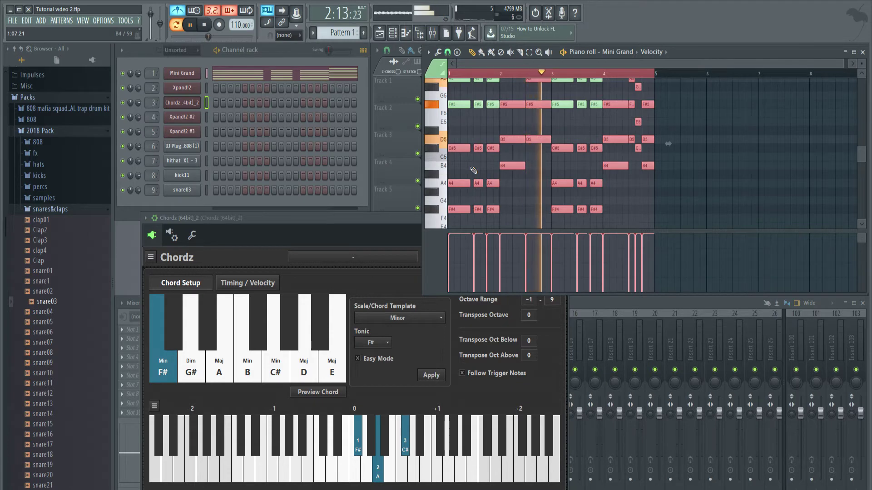
- Listen to the octave-doubled chords through bar 4 while looking over both octaves, and stop playback
{"action": "scroll", "coordinate": [602, 202], "scroll_direction": "up", "scroll_amount": 4}
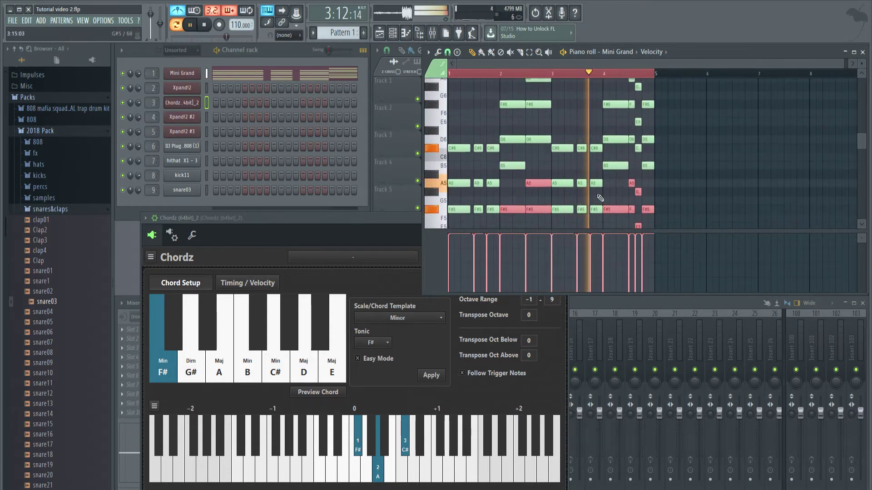
{"action": "scroll", "coordinate": [600, 198], "scroll_direction": "down", "scroll_amount": 4}
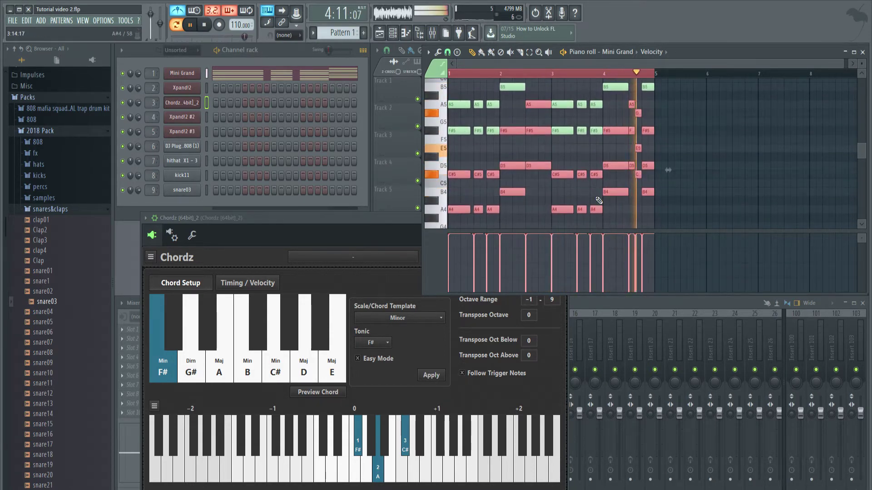
{"action": "key", "text": "space"}
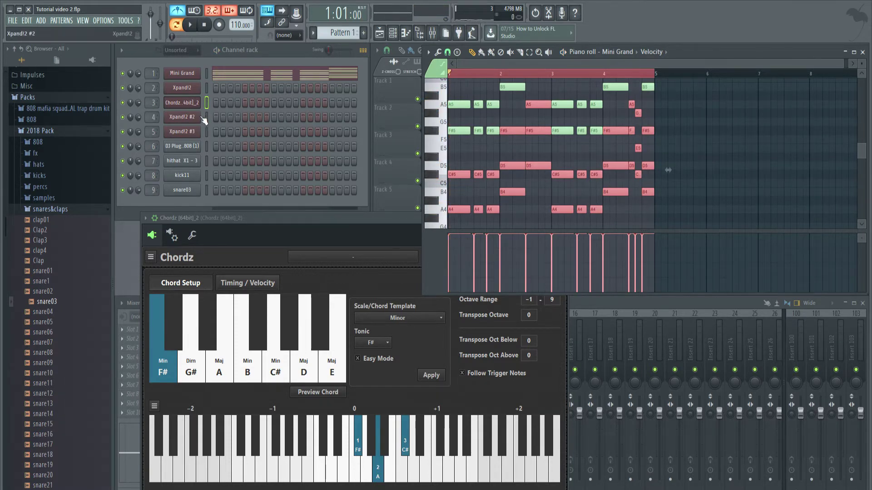
- Open the first Xpand!2 channel's instrument to check its Celeste sound, and close it
{"action": "left_click", "coordinate": [186, 88]}
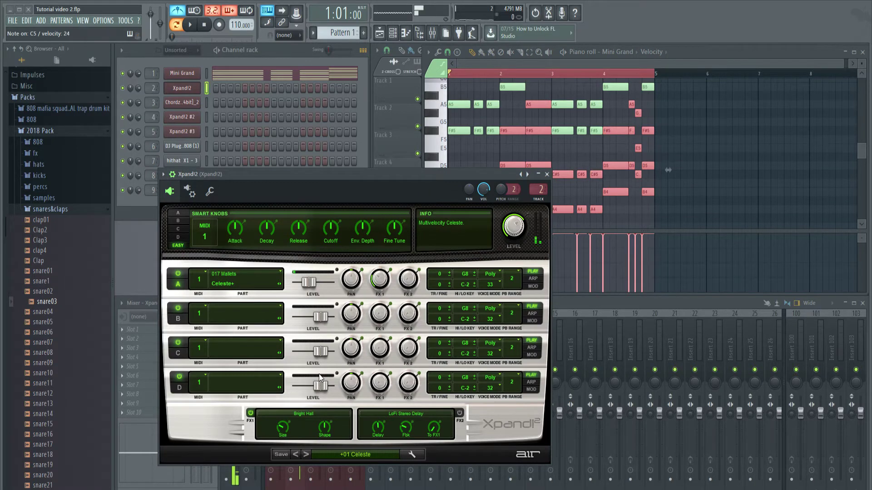
{"action": "right_click", "coordinate": [190, 90]}
{"action": "key", "text": "Escape"}
{"action": "left_click", "coordinate": [204, 26]}
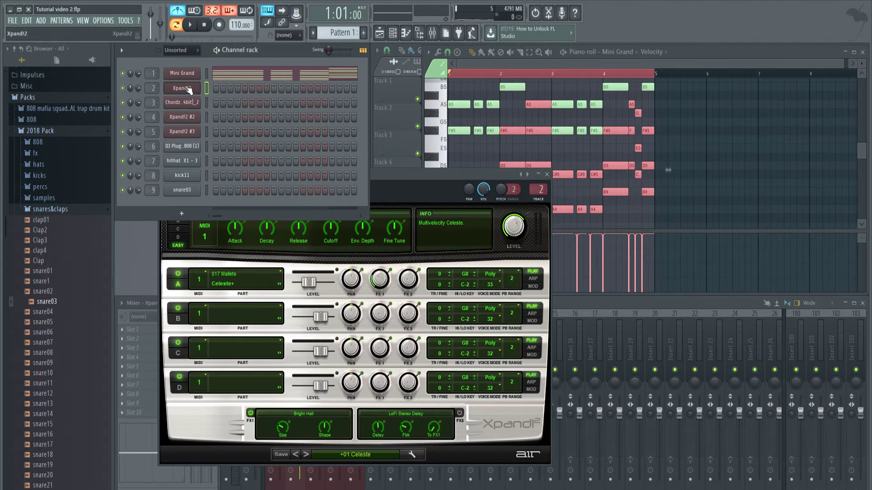
{"action": "left_click", "coordinate": [189, 91]}
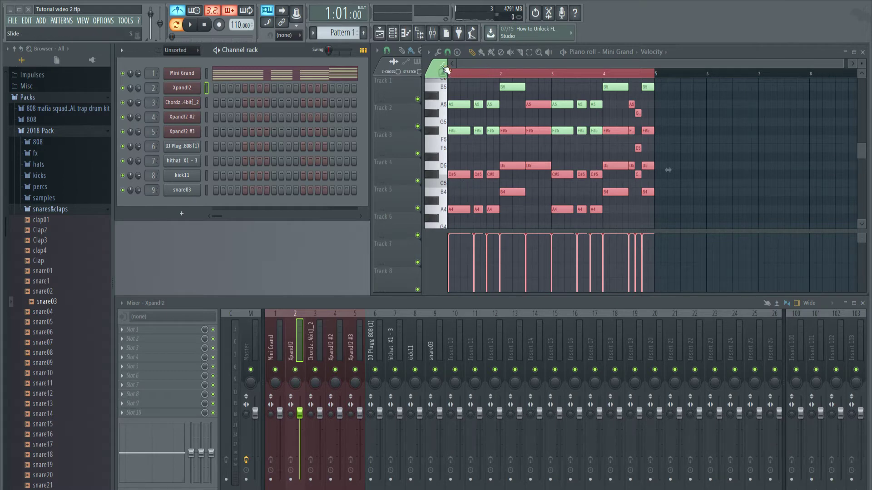
- Strum the selected lower-octave notes with a stronger start time offset, and preview the effect in playback
{"action": "left_click", "coordinate": [428, 53]}
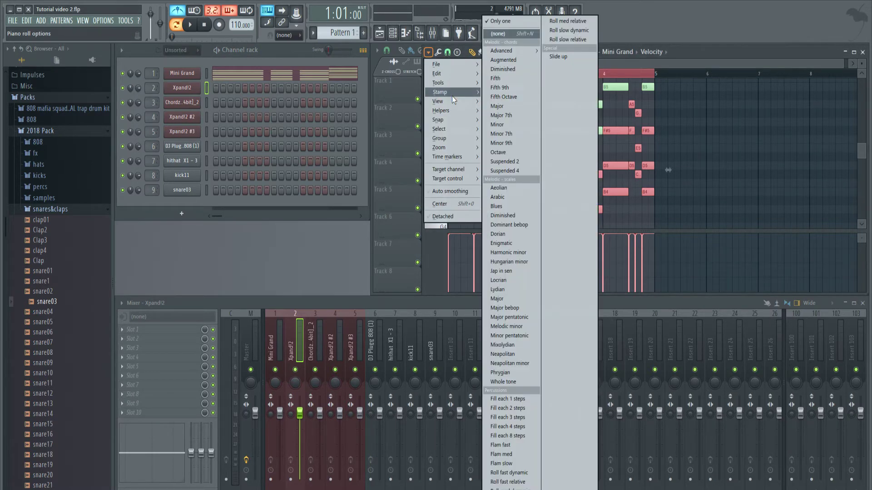
{"action": "mouse_move", "coordinate": [450, 73]}
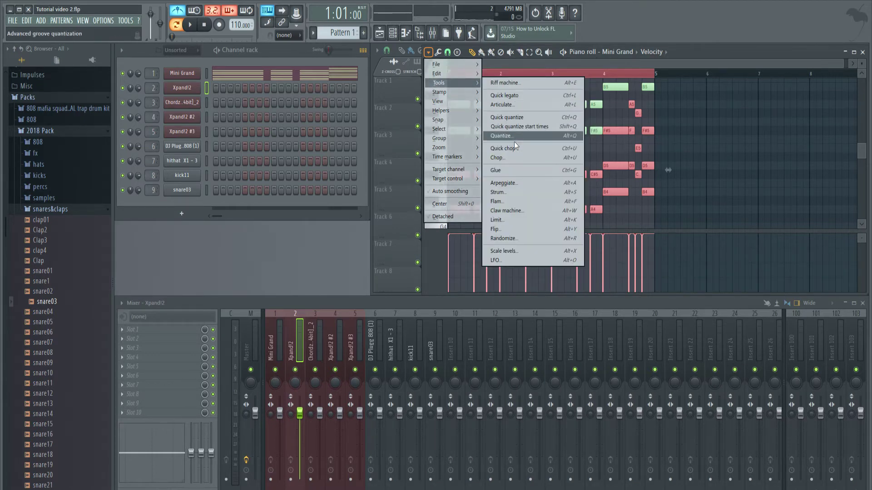
{"action": "left_click", "coordinate": [523, 194]}
{"action": "left_click_drag", "start_coordinate": [395, 128], "coordinate": [604, 124]}
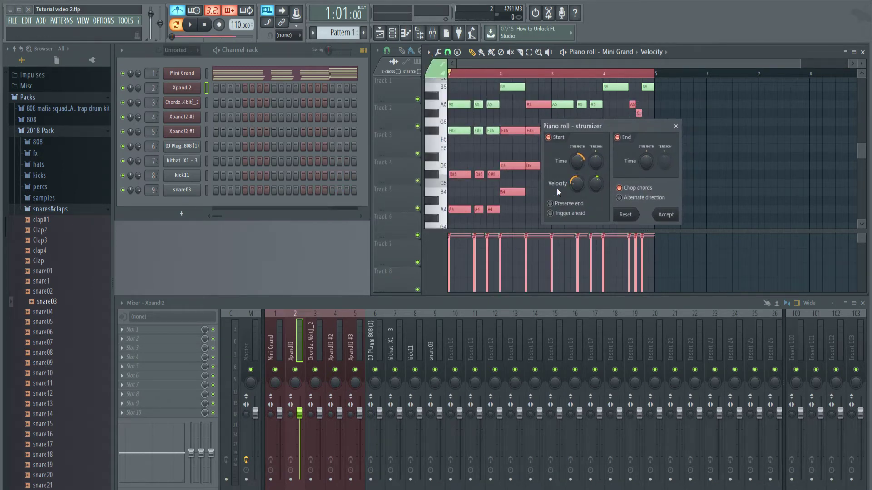
{"action": "left_click_drag", "start_coordinate": [574, 158], "coordinate": [534, 162]}
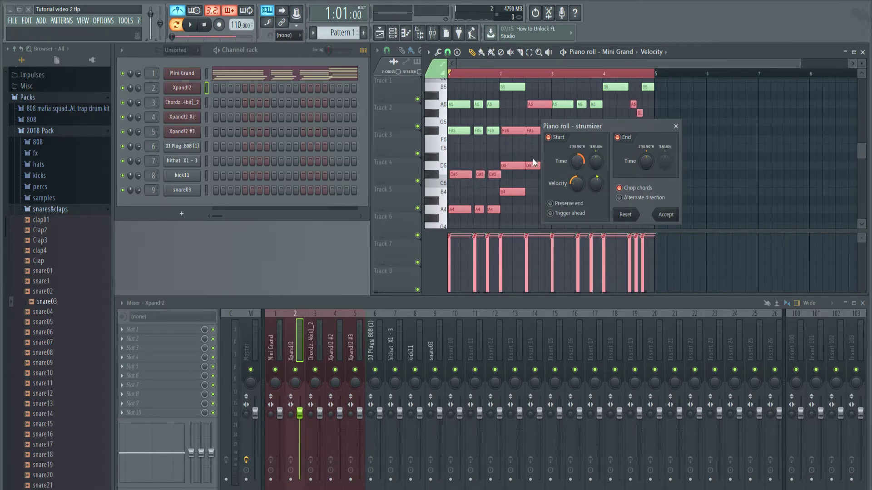
{"action": "key", "text": "space"}
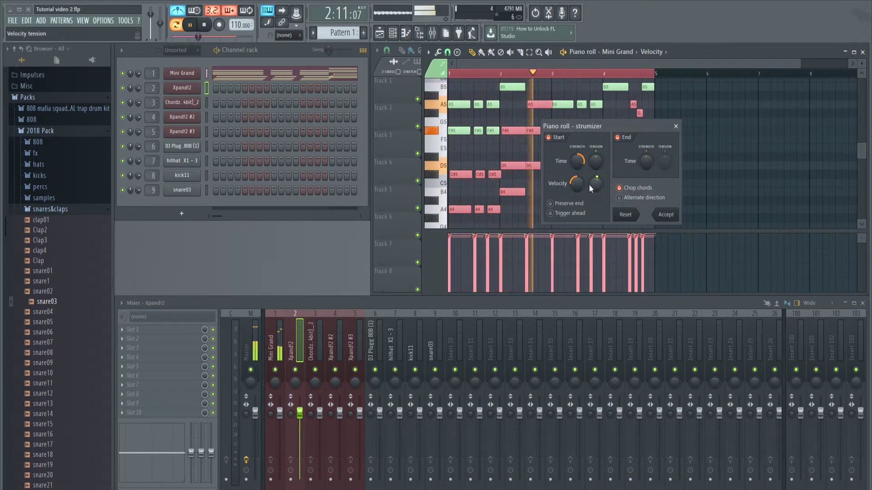
{"action": "key", "text": "space"}
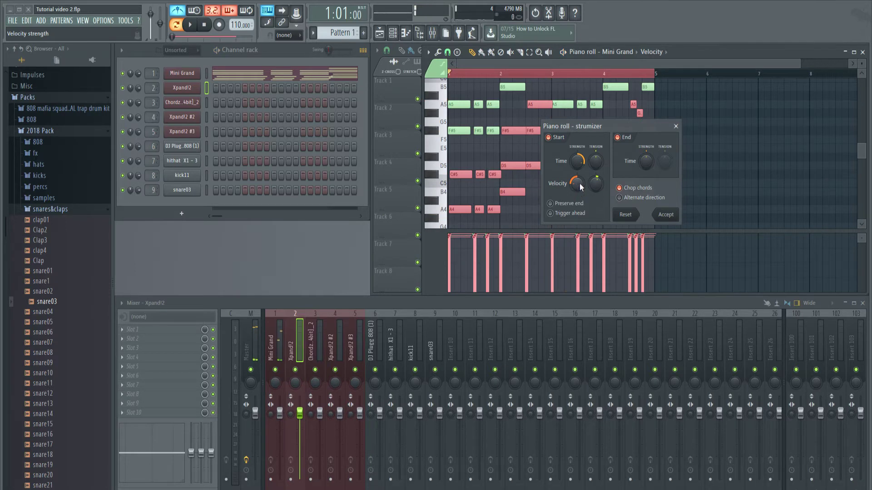
- Set the strum's start velocity strength to about -98%, raise its velocity tension, and accept the strum after previewing it
{"action": "left_click_drag", "start_coordinate": [580, 187], "coordinate": [580, 214]}
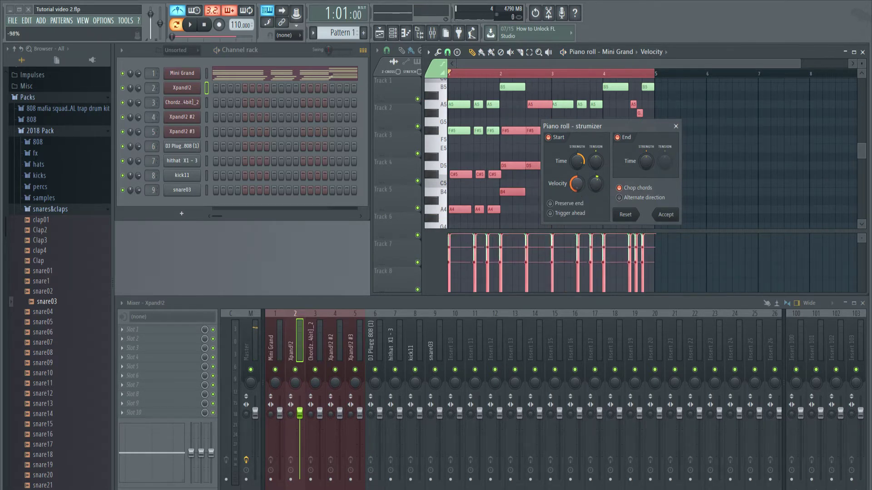
{"action": "key", "text": "space"}
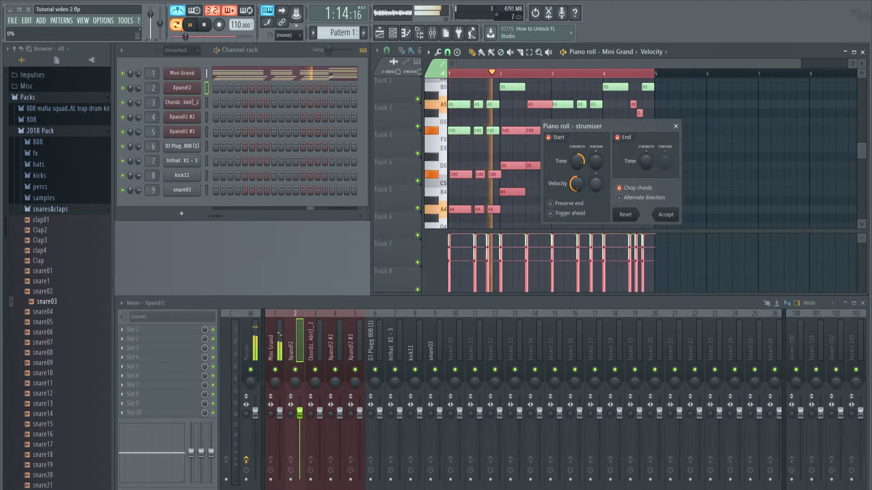
{"action": "left_click_drag", "start_coordinate": [595, 187], "coordinate": [596, 171]}
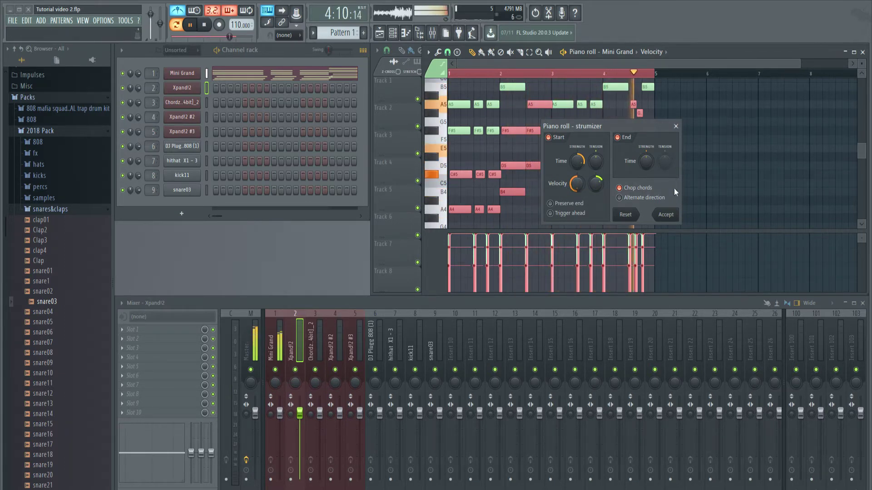
{"action": "key", "text": "space"}
{"action": "left_click", "coordinate": [662, 215]}
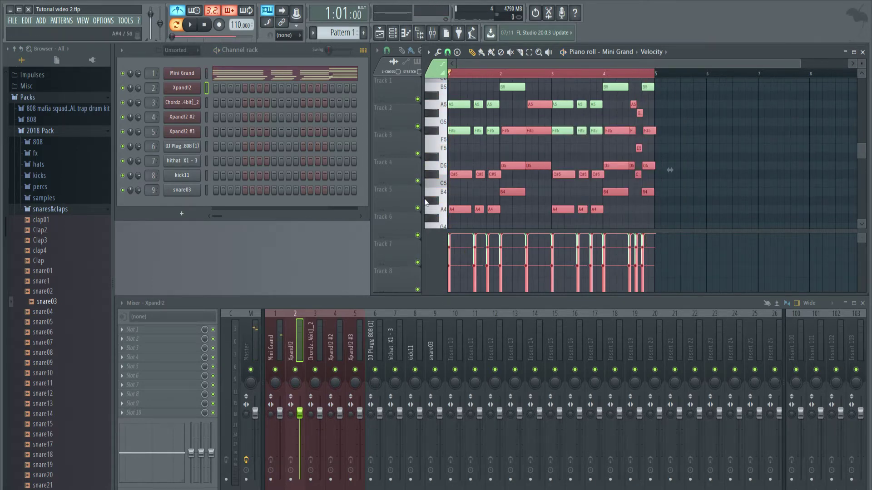
- Reopen the piano roll of the Mini Grand channel with the strummed chords
{"action": "left_click", "coordinate": [377, 51]}
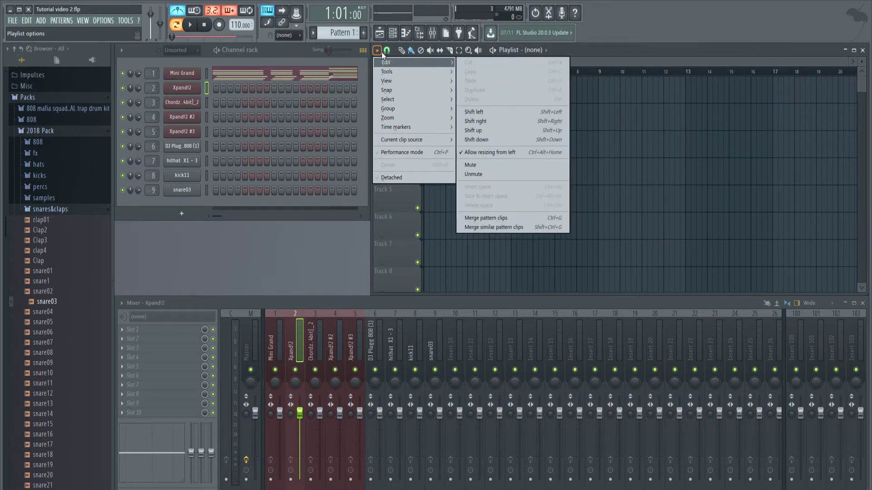
{"action": "left_click", "coordinate": [381, 53]}
{"action": "left_click", "coordinate": [191, 74]}
{"action": "left_click", "coordinate": [191, 74]}
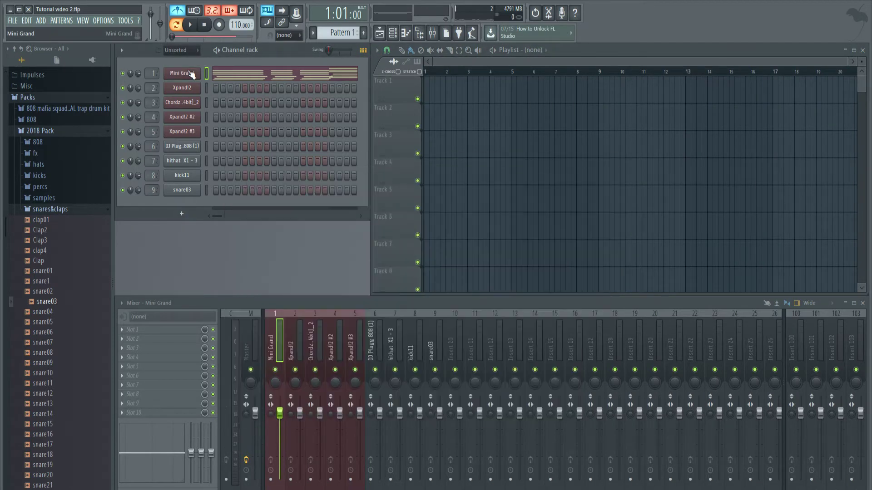
{"action": "right_click", "coordinate": [191, 73]}
{"action": "left_click", "coordinate": [209, 73]}
{"action": "right_click", "coordinate": [199, 73]}
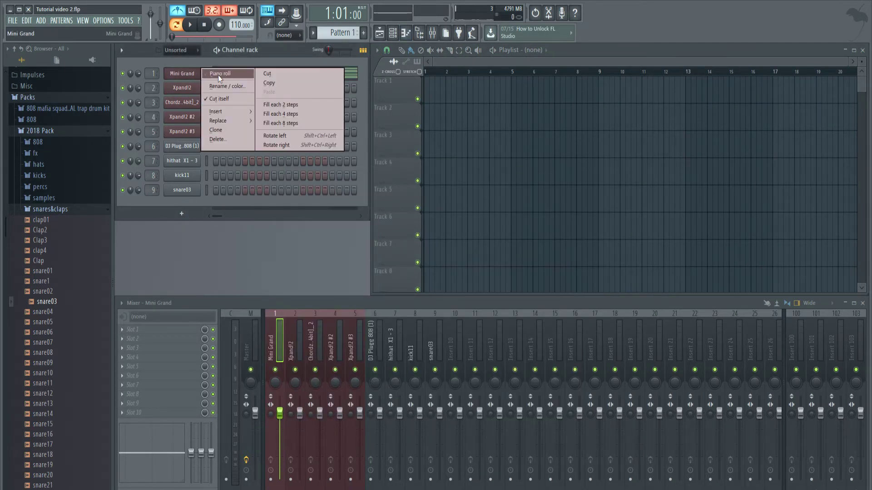
{"action": "left_click", "coordinate": [218, 75]}
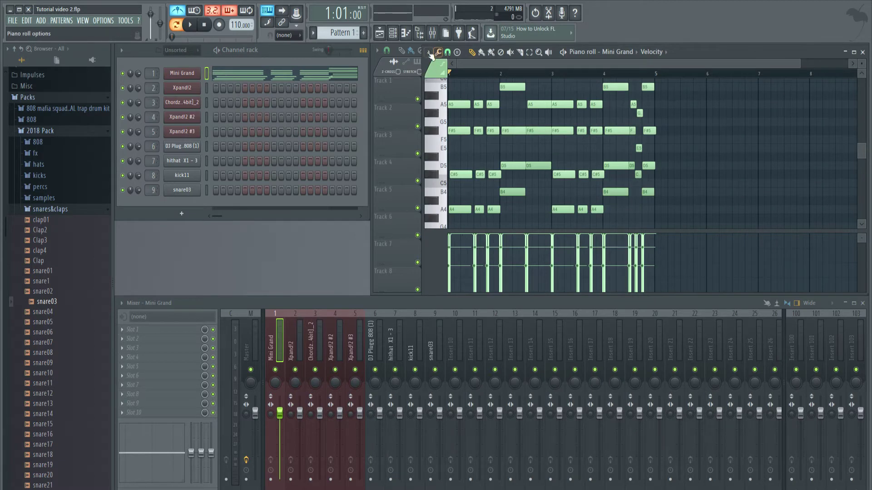
- Play back the strummed Mini Grand chords while examining the staggered note starts in the first two bars
{"action": "scroll", "coordinate": [612, 155], "scroll_direction": "down", "scroll_amount": 4}
{"action": "scroll", "coordinate": [612, 155], "scroll_direction": "up", "scroll_amount": 4}
{"action": "left_click_drag", "start_coordinate": [799, 63], "coordinate": [557, 59]}
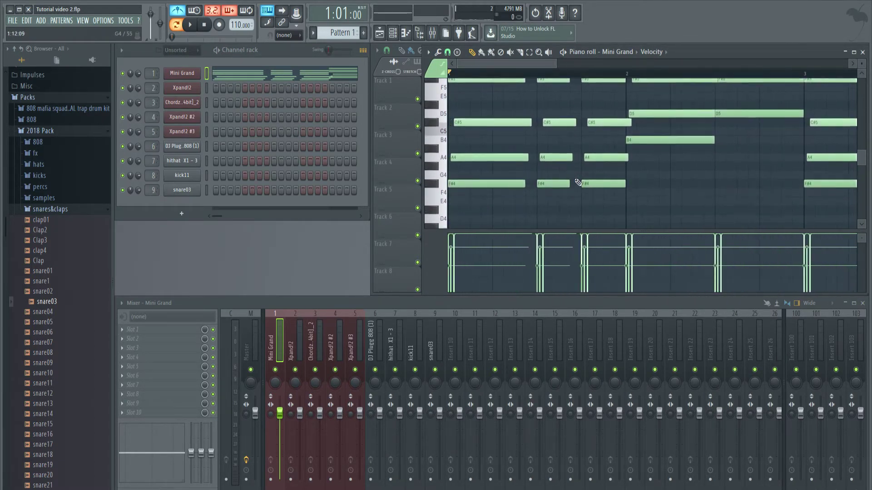
{"action": "scroll", "coordinate": [504, 208], "scroll_direction": "down", "scroll_amount": 2}
{"action": "left_click_drag", "start_coordinate": [463, 209], "coordinate": [475, 210]}
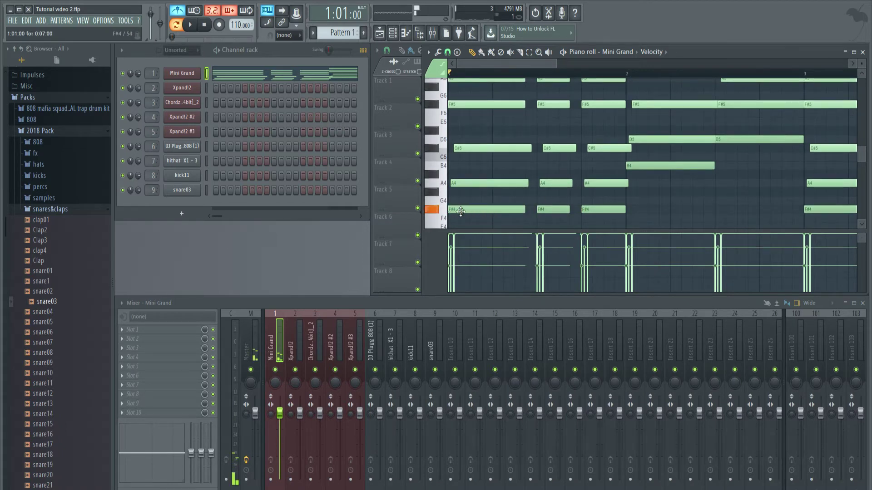
{"action": "key", "text": "space"}
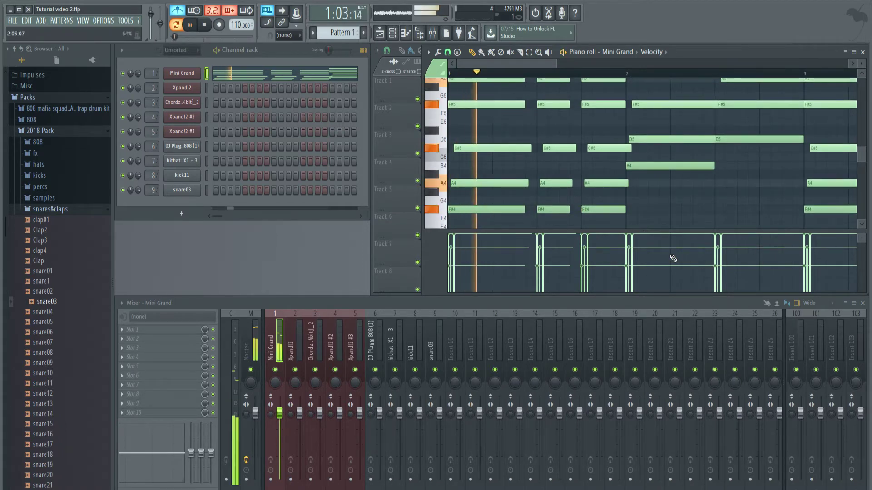
{"action": "key", "text": "space"}
{"action": "key", "text": "space"}
{"action": "key", "text": "space"}
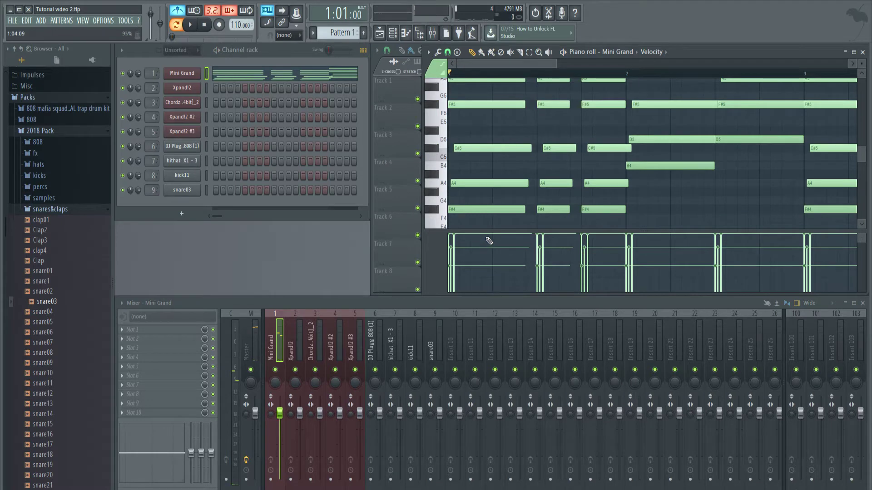
- Slice off the overhanging ends of the final Mini Grand chord at the start of bar 5
{"action": "key", "text": "ctrl+a"}
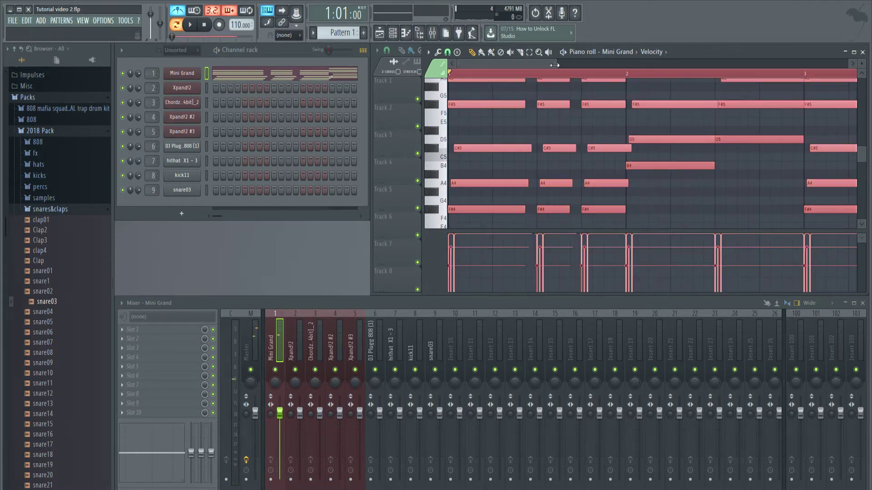
{"action": "left_click_drag", "start_coordinate": [555, 65], "coordinate": [765, 65]}
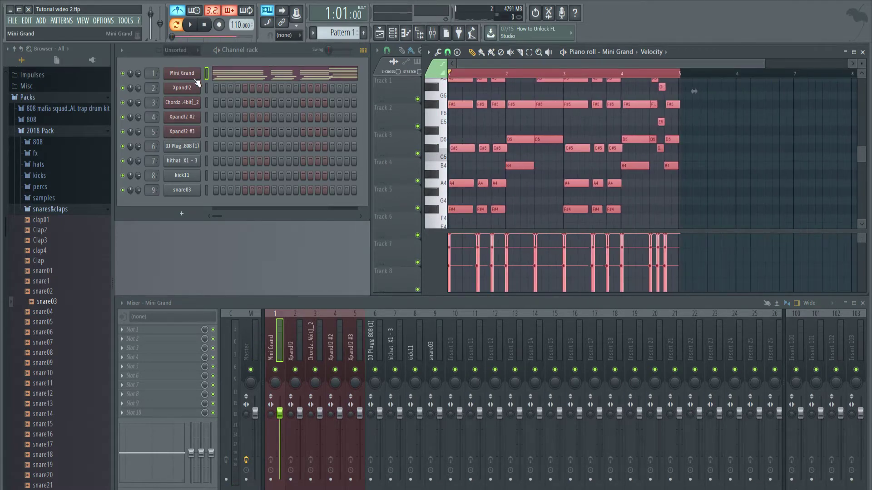
{"action": "scroll", "coordinate": [761, 122], "scroll_direction": "up", "scroll_amount": 4}
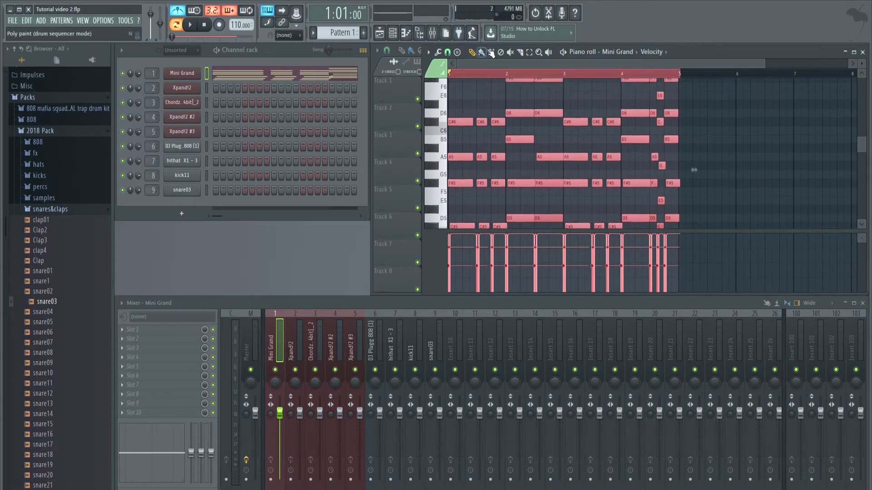
{"action": "scroll", "coordinate": [707, 121], "scroll_direction": "up", "scroll_amount": 2}
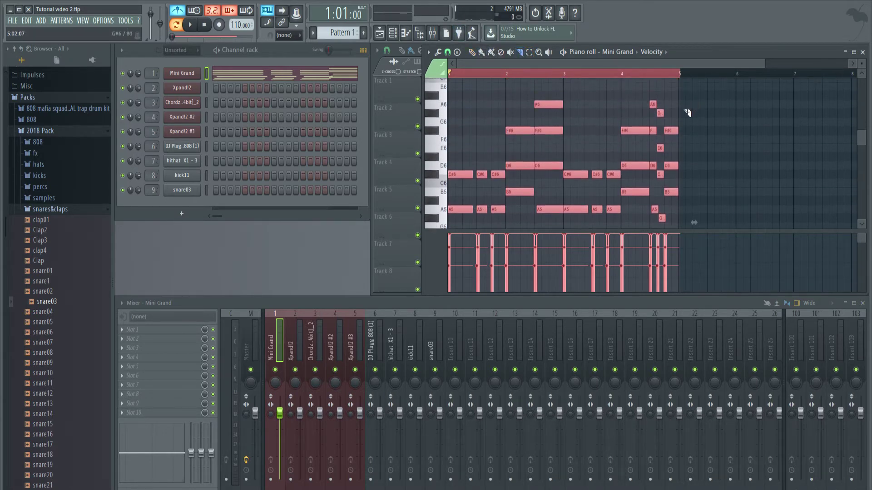
{"action": "scroll", "coordinate": [688, 134], "scroll_direction": "down", "scroll_amount": 3}
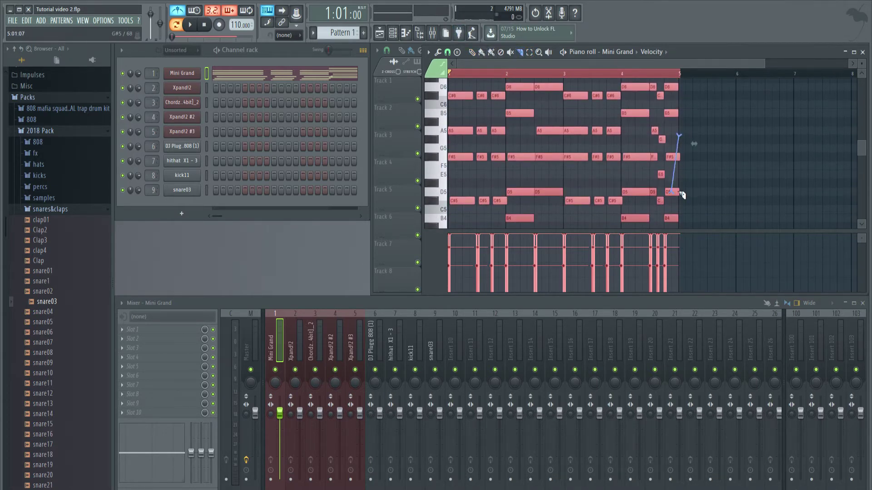
{"action": "left_click_drag", "start_coordinate": [681, 194], "coordinate": [691, 247]}
{"action": "scroll", "coordinate": [690, 190], "scroll_direction": "up", "scroll_amount": 3}
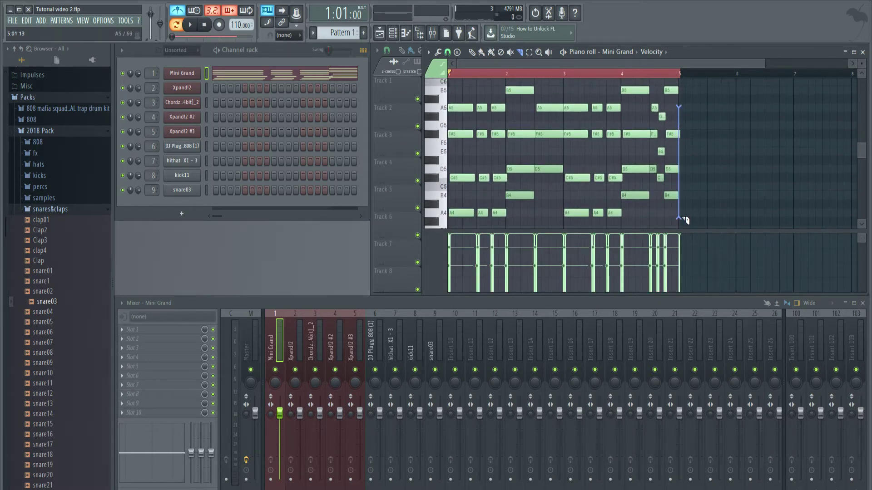
{"action": "left_click_drag", "start_coordinate": [686, 219], "coordinate": [686, 226]}
- Lower the Mini Grand mixer track's level to about -6.1 dB while playing the pattern
{"action": "key", "text": "space"}
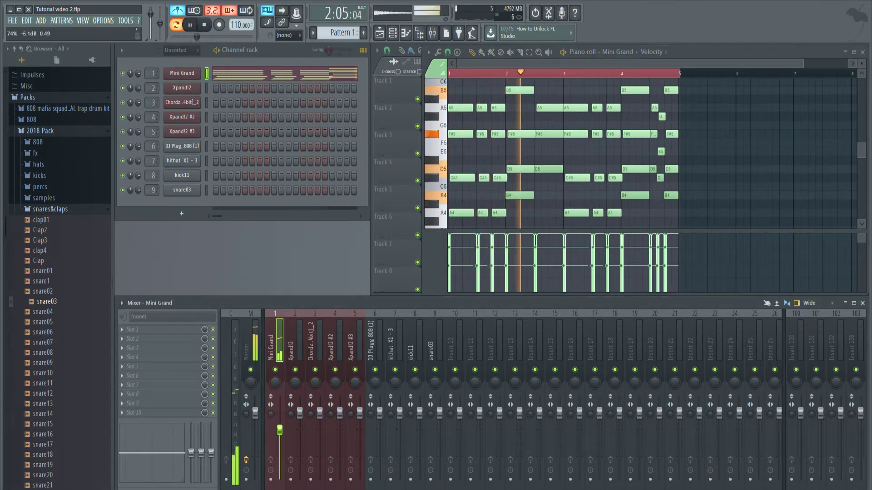
{"action": "key", "text": "space"}
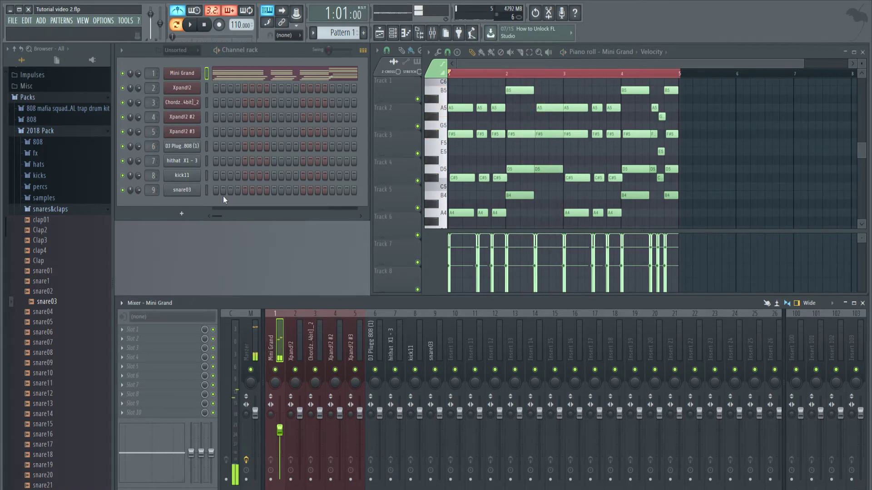
- Open the first Xpand!2 channel's Celeste instrument, try its sound, and open the channel's empty piano roll
{"action": "left_click", "coordinate": [188, 93]}
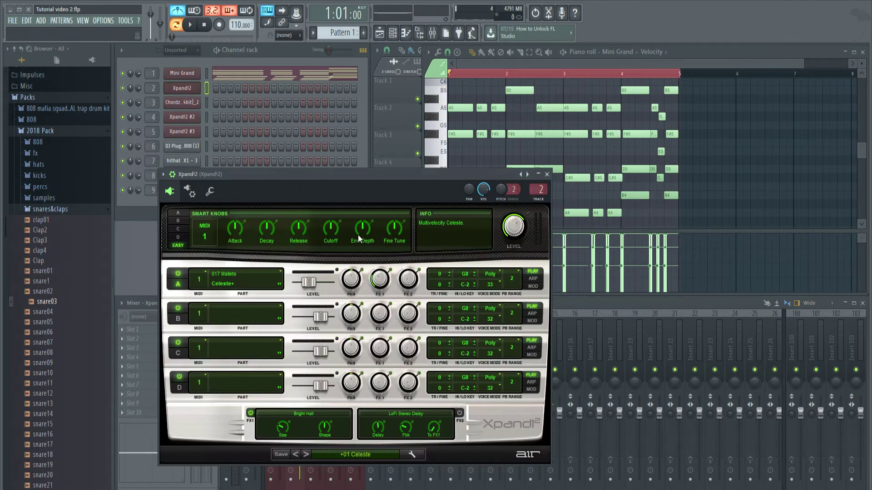
{"action": "key", "text": "c"}
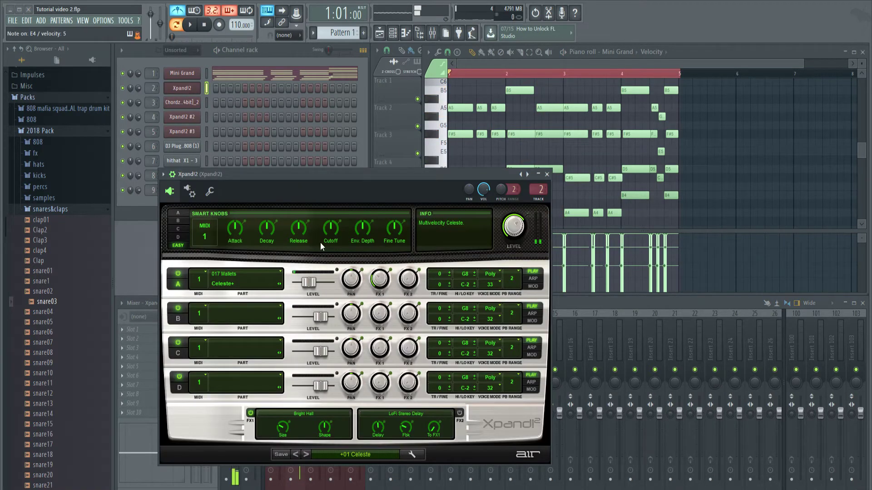
{"action": "right_click", "coordinate": [180, 88]}
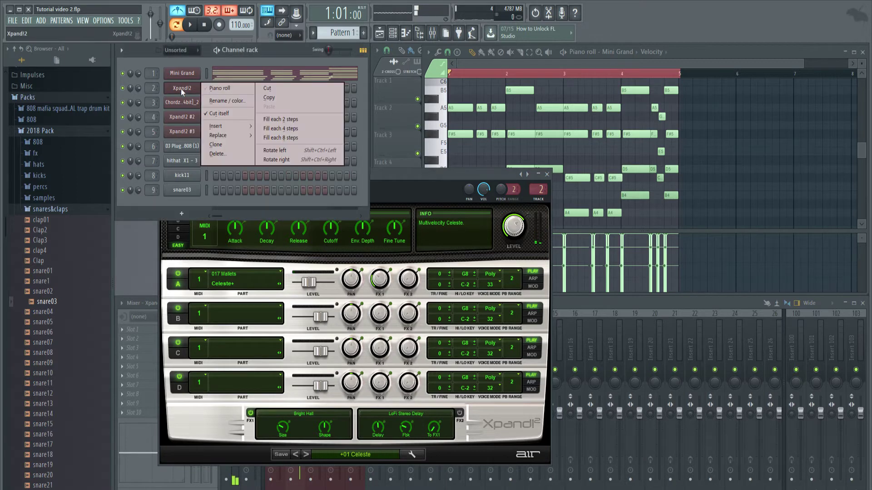
{"action": "left_click", "coordinate": [223, 89]}
- Audition Celeste pitches across several octaves on the piano roll keyboard against the ghosted chord notes
{"action": "scroll", "coordinate": [639, 134], "scroll_direction": "up", "scroll_amount": 3}
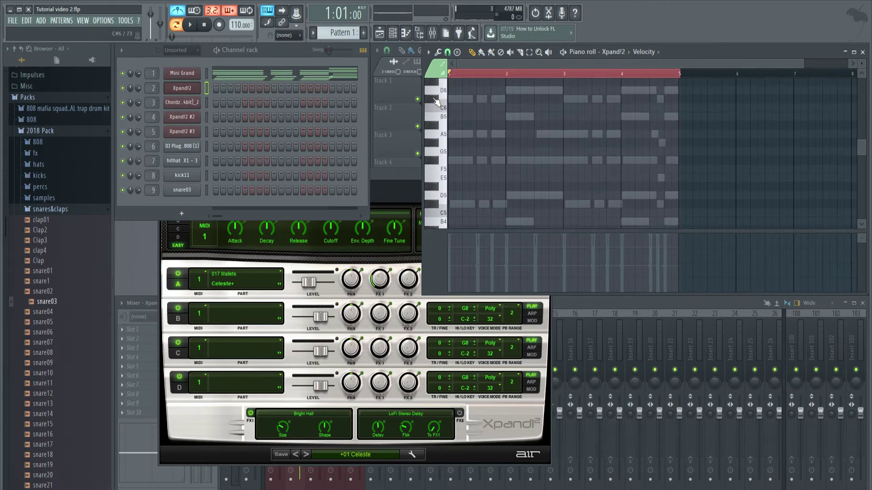
{"action": "scroll", "coordinate": [430, 112], "scroll_direction": "down", "scroll_amount": 3}
{"action": "scroll", "coordinate": [431, 113], "scroll_direction": "up", "scroll_amount": 3}
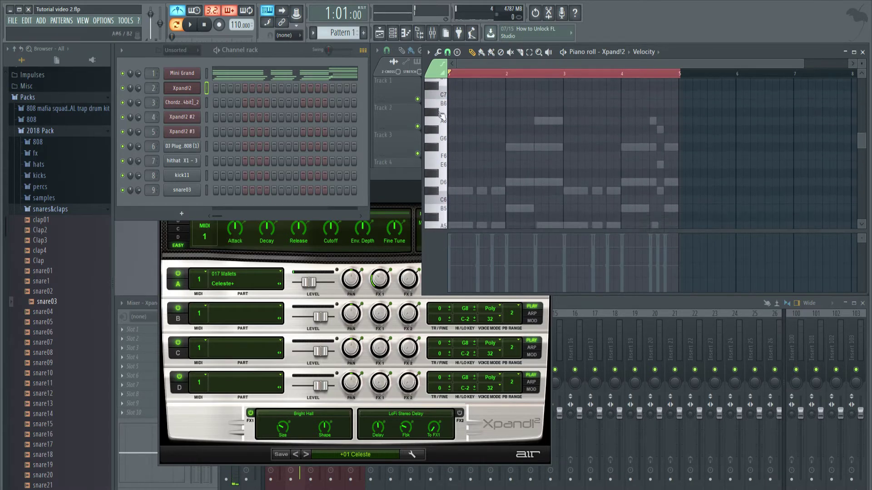
{"action": "scroll", "coordinate": [440, 131], "scroll_direction": "down", "scroll_amount": 6}
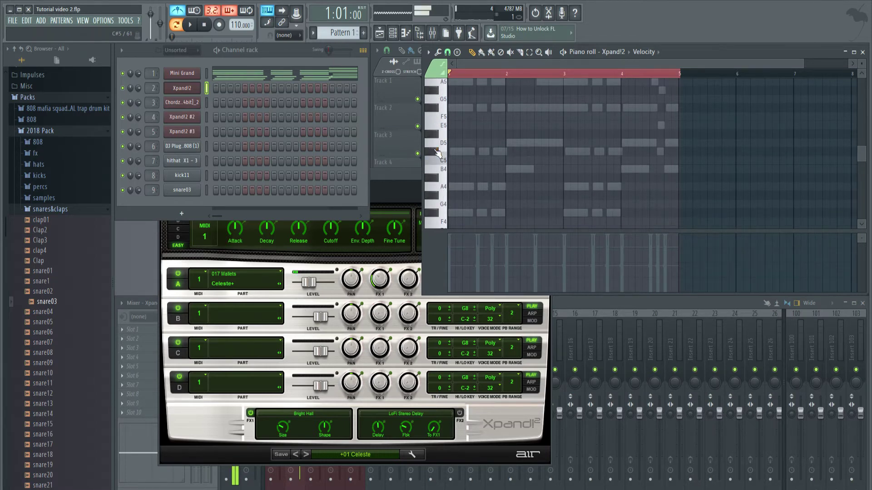
{"action": "scroll", "coordinate": [438, 153], "scroll_direction": "down", "scroll_amount": 9}
{"action": "left_click", "coordinate": [435, 136]}
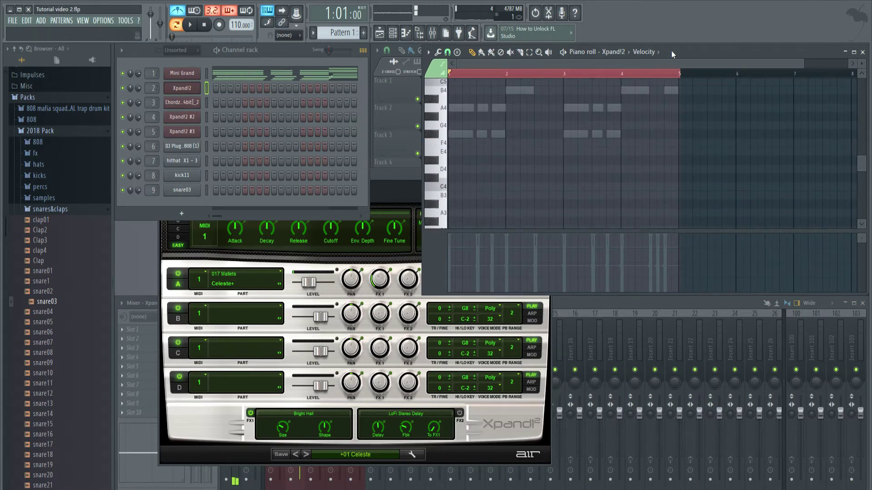
- Start the Xpand!2 melody in bar 1 with a one-step F#4 on step 3 and a one-step A4 on step 4
{"action": "scroll", "coordinate": [801, 62], "scroll_direction": "down", "scroll_amount": 4}
{"action": "scroll", "coordinate": [803, 63], "scroll_direction": "up", "scroll_amount": 4}
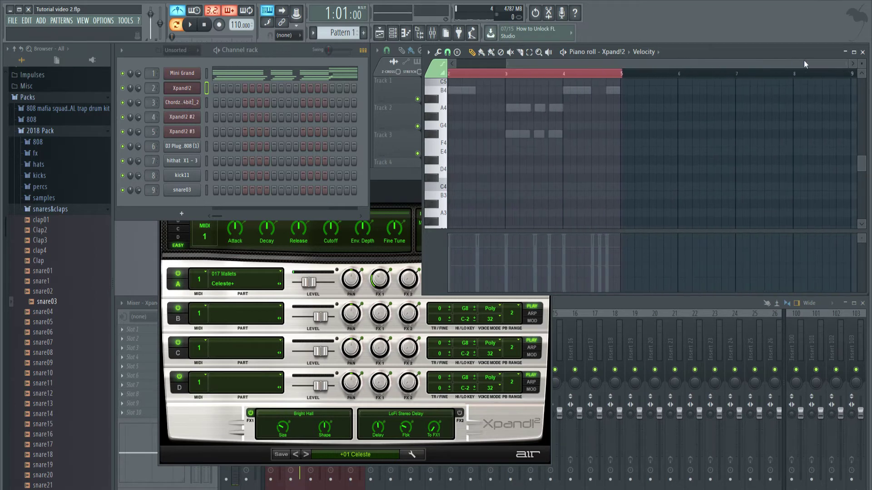
{"action": "left_click_drag", "start_coordinate": [803, 63], "coordinate": [640, 64]}
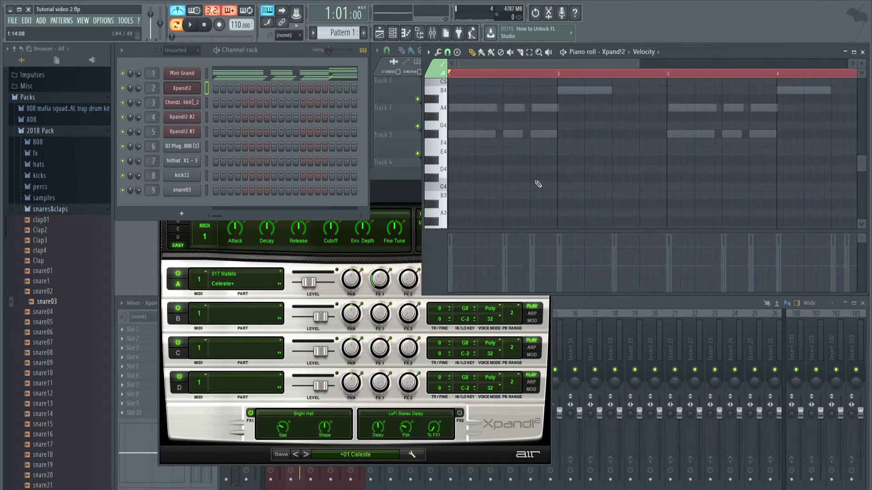
{"action": "key", "text": "space"}
{"action": "key", "text": "space"}
{"action": "left_click", "coordinate": [464, 138]}
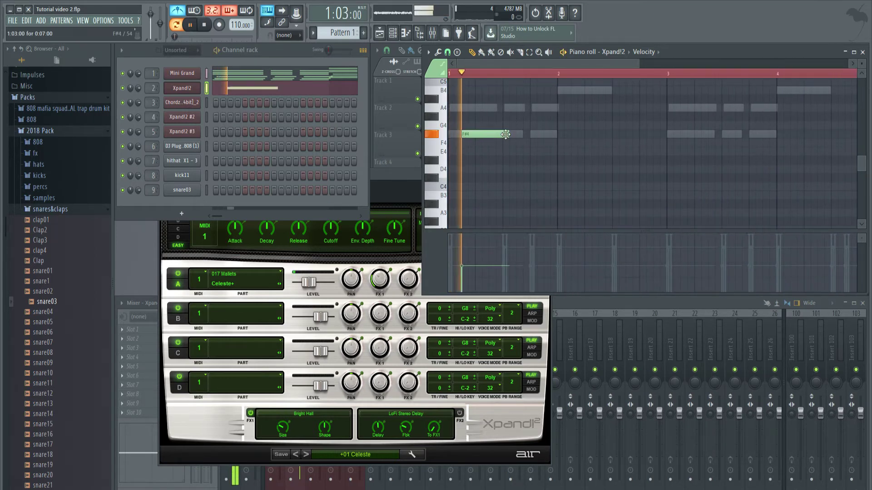
{"action": "scroll", "coordinate": [472, 135], "scroll_direction": "up", "scroll_amount": 1}
{"action": "left_click", "coordinate": [472, 135]}
{"action": "scroll", "coordinate": [473, 138], "scroll_direction": "up", "scroll_amount": 3}
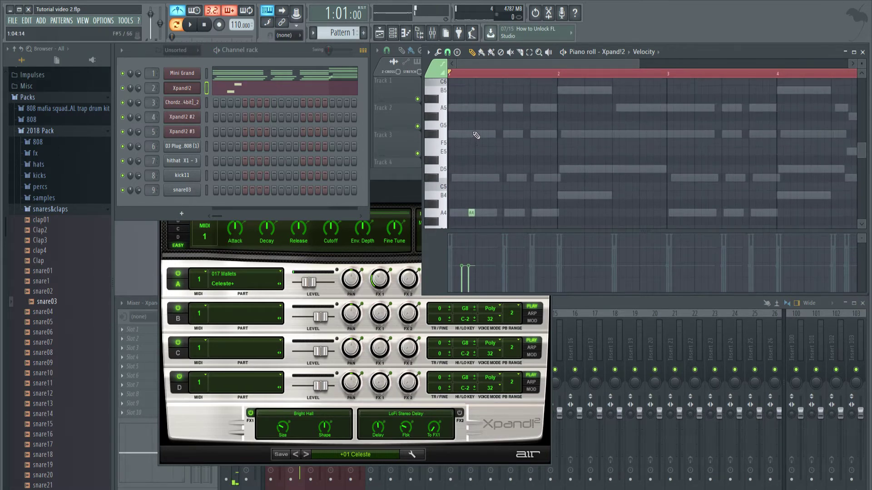
- Move the A4 on step 4 up to C#5, add an A5 on step 5, and preview the melody
{"action": "left_click_drag", "start_coordinate": [470, 200], "coordinate": [470, 173]}
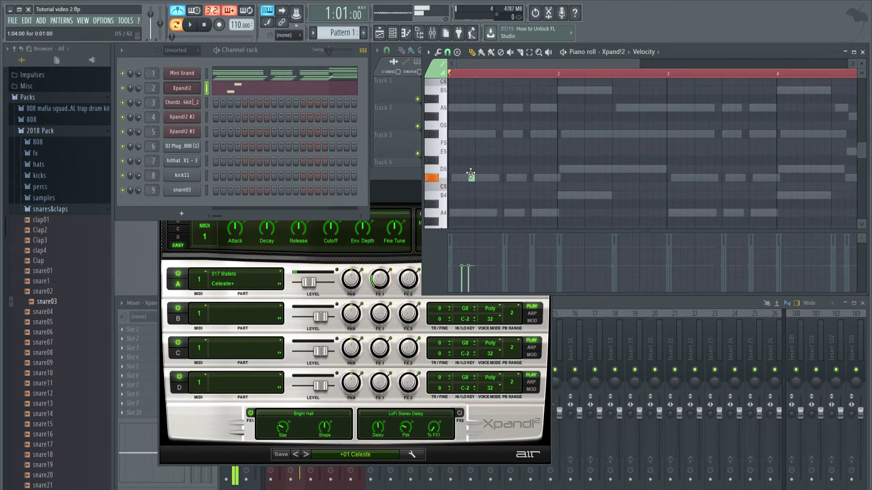
{"action": "left_click", "coordinate": [478, 109]}
{"action": "key", "text": "space"}
{"action": "key", "text": "space"}
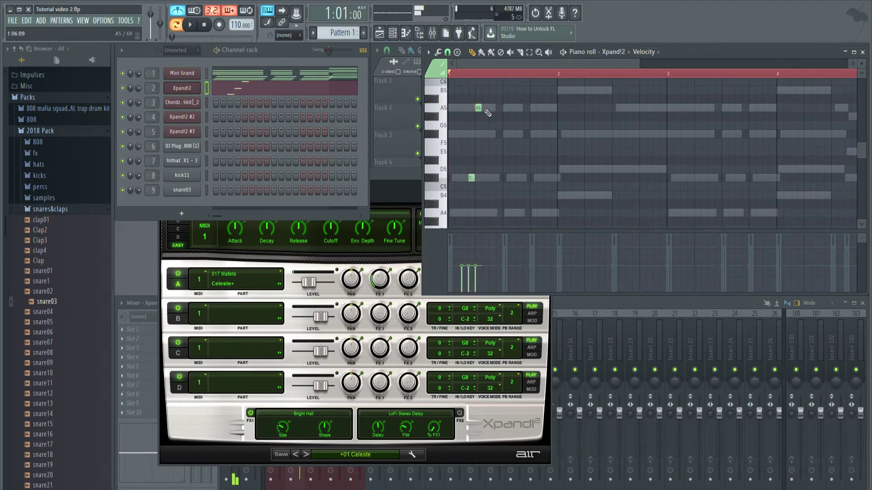
- Continue bar 1 with A5 on step 7, F#5 on step 9, C#5 on step 10, and a two-step A4 on step 11
{"action": "key", "text": "space"}
{"action": "key", "text": "space"}
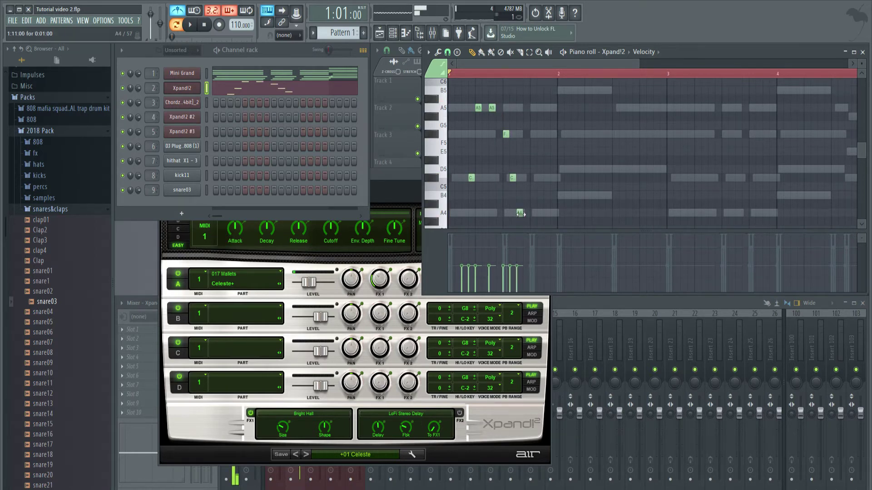
{"action": "key", "text": "space"}
{"action": "left_click_drag", "start_coordinate": [521, 214], "coordinate": [530, 214]}
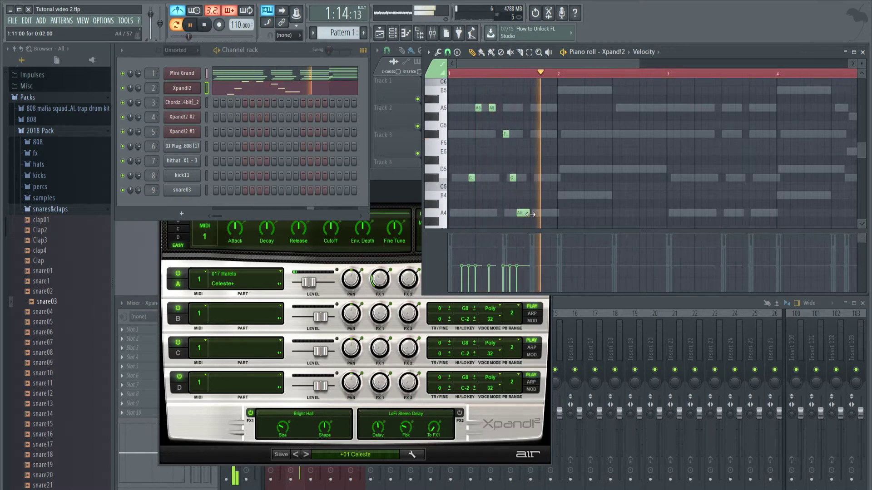
- Add one-step F#4, A4, C#5 and A5 notes on steps 13 to 16 and an F#5 starting bar 2, and preview them
{"action": "scroll", "coordinate": [539, 182], "scroll_direction": "down", "scroll_amount": 3}
{"action": "key", "text": "space"}
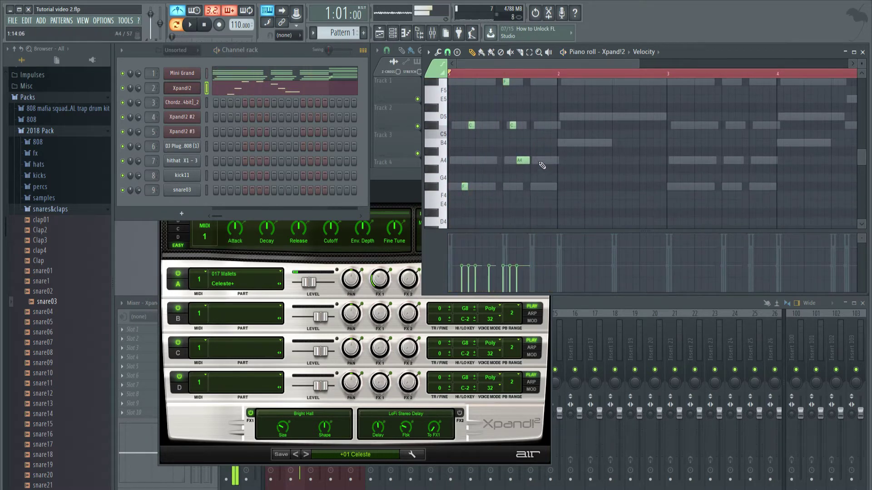
{"action": "key", "text": "space"}
{"action": "key", "text": "space"}
{"action": "left_click", "coordinate": [534, 186]}
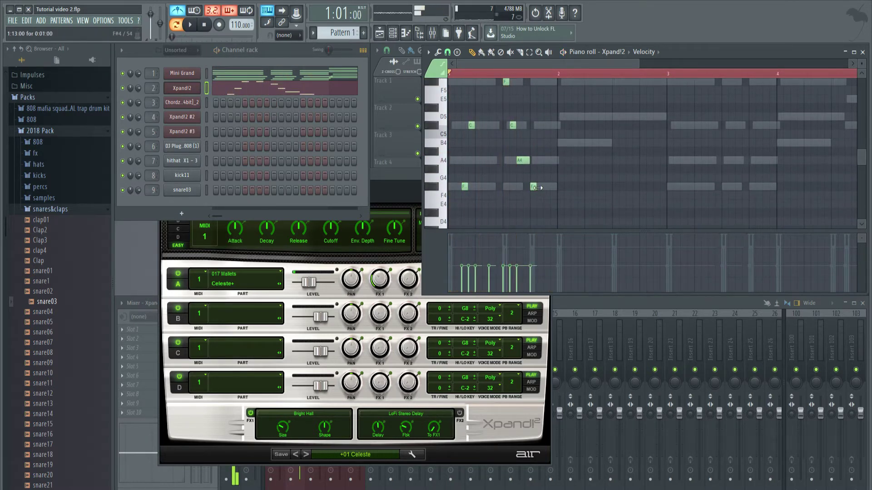
{"action": "left_click", "coordinate": [540, 162]}
{"action": "scroll", "coordinate": [550, 144], "scroll_direction": "up", "scroll_amount": 3}
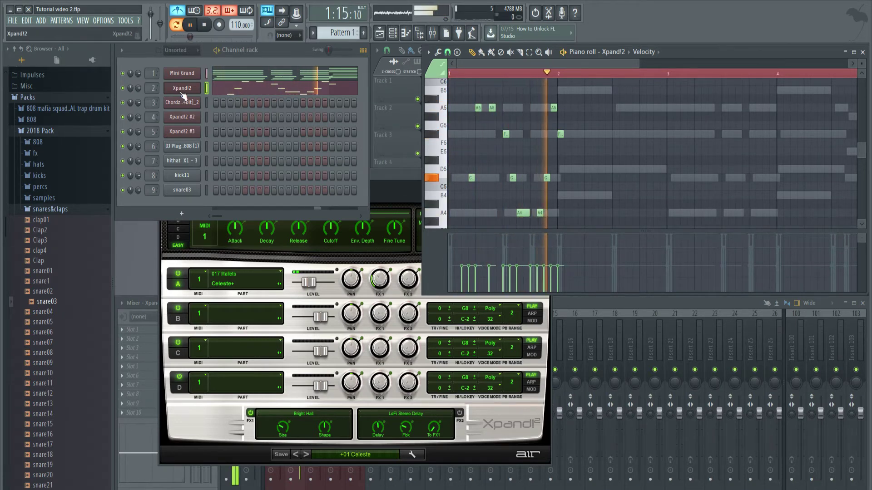
{"action": "key", "text": "space"}
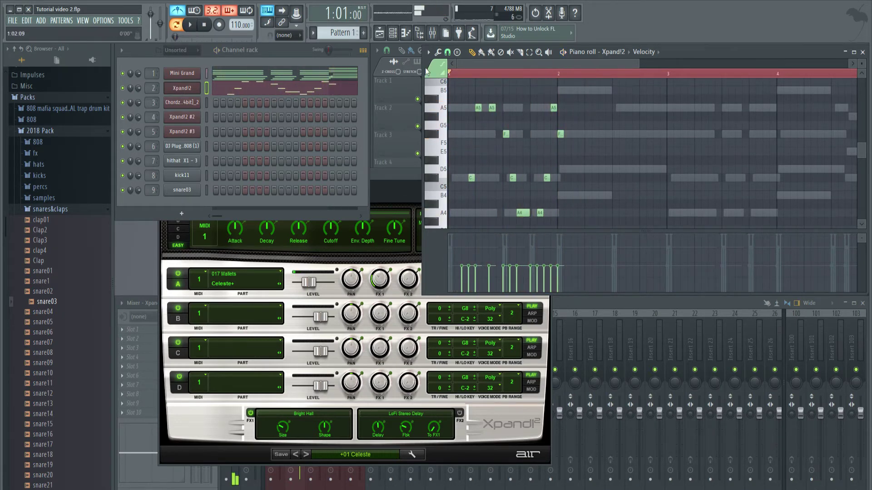
- Mute the Mini Grand channel and play the Xpand!2 melody on its own
{"action": "left_click", "coordinate": [123, 73]}
{"action": "key", "text": "space"}
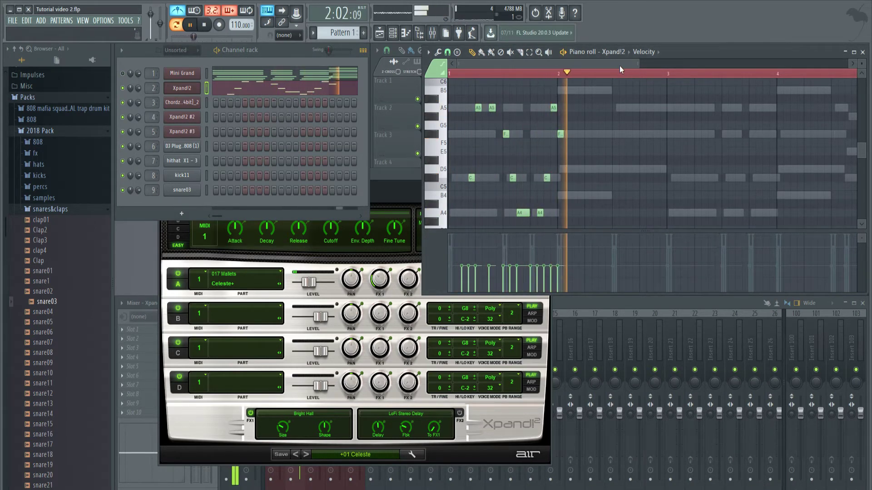
{"action": "key", "text": "space"}
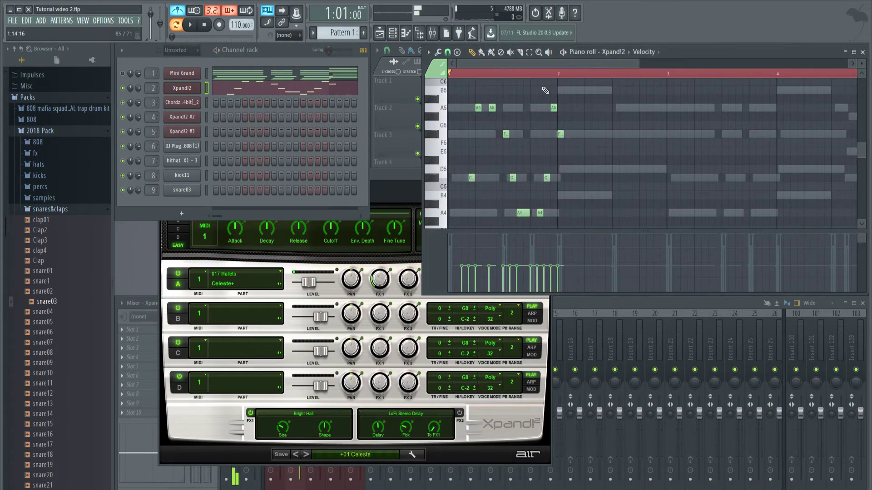
- Add a one-step B5 on step 3 of bar 2 in the Xpand!2 melody and preview it
{"action": "left_click", "coordinate": [575, 91]}
{"action": "key", "text": "space"}
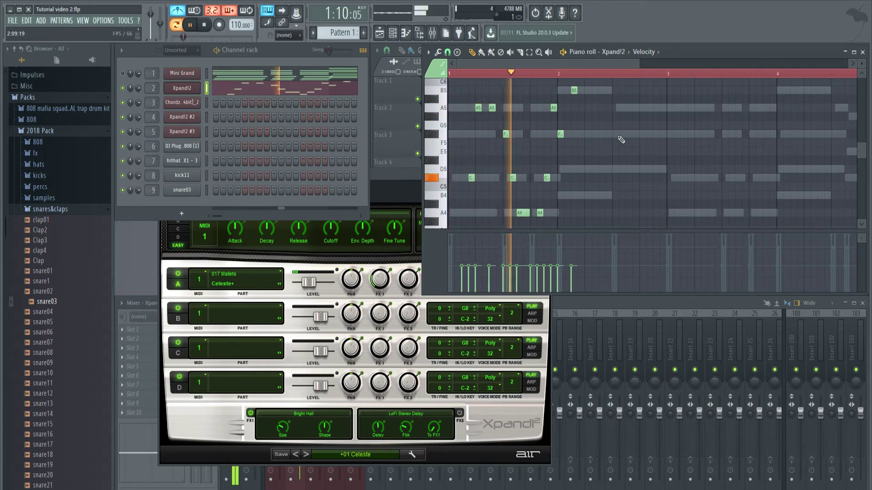
{"action": "key", "text": "space"}
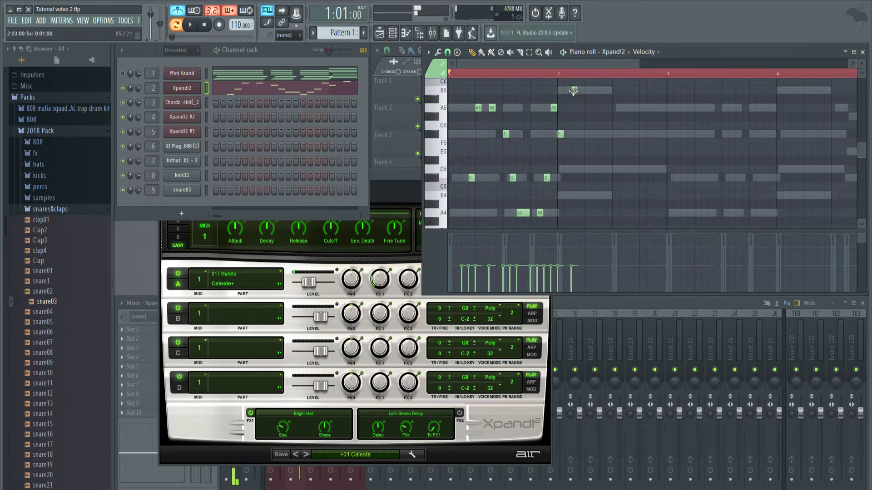
- Replace bar 2's step 3 B5 with B4, add one-step notes F#5 on step 4, D6 on step 5 and F#5 on step 7, and preview them
{"action": "scroll", "coordinate": [576, 196], "scroll_direction": "down", "scroll_amount": 3}
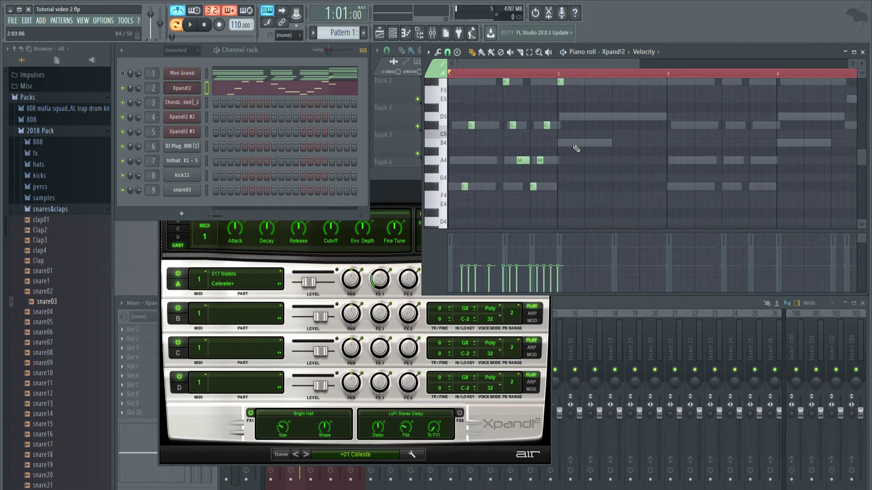
{"action": "scroll", "coordinate": [567, 123], "scroll_direction": "up", "scroll_amount": 4}
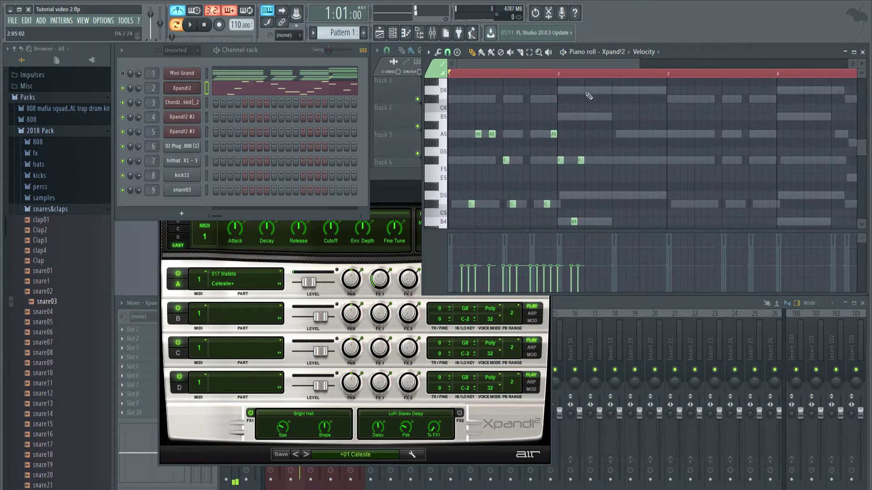
{"action": "left_click", "coordinate": [587, 91]}
{"action": "left_click_drag", "start_coordinate": [602, 121], "coordinate": [603, 161]}
{"action": "key", "text": "space"}
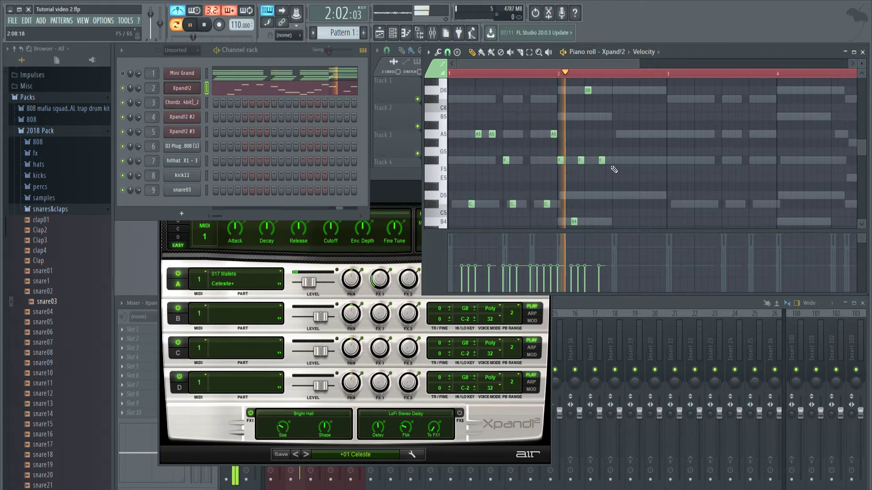
{"action": "key", "text": "space"}
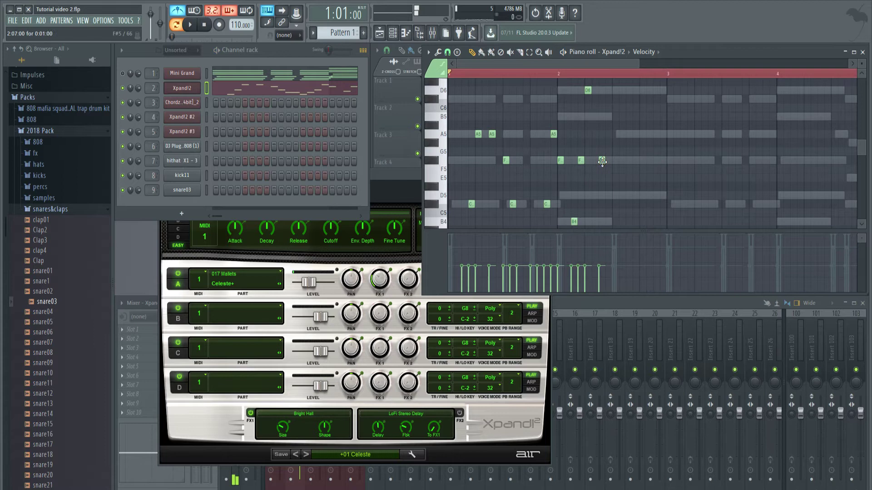
- Continue bar 2 with one-step notes D5 on step 9, A6 on step 11, F#6 on step 12 and D6 on step 13 while previewing the melody
{"action": "left_click", "coordinate": [615, 195]}
{"action": "key", "text": "space"}
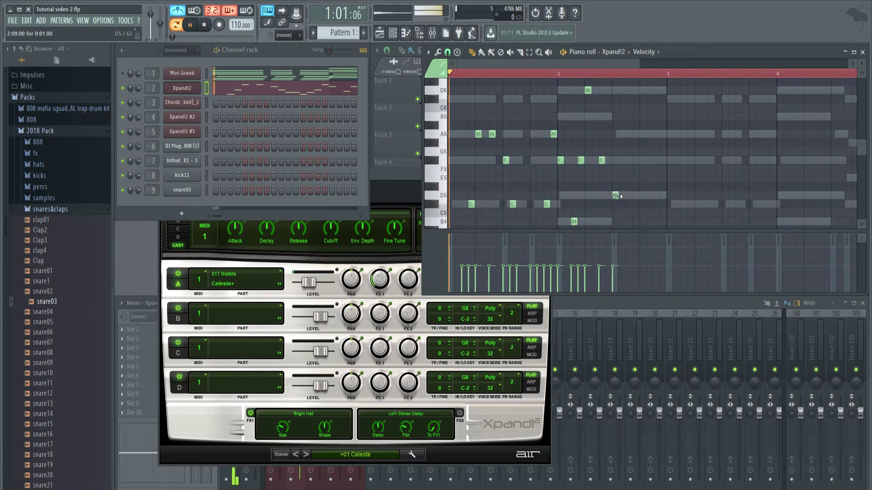
{"action": "scroll", "coordinate": [630, 191], "scroll_direction": "down", "scroll_amount": 2}
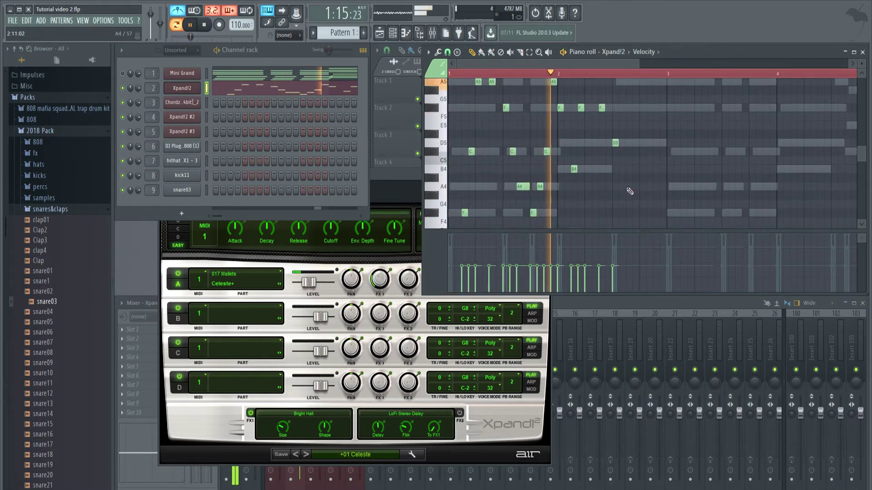
{"action": "scroll", "coordinate": [629, 191], "scroll_direction": "up", "scroll_amount": 3}
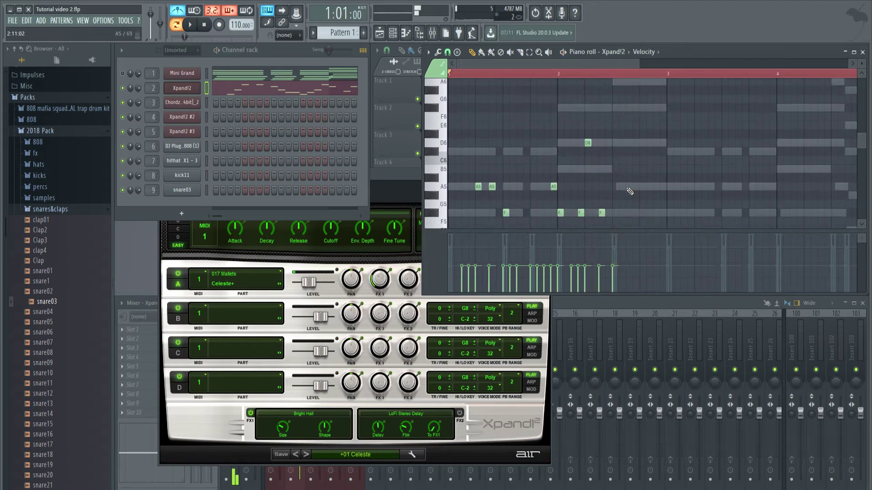
{"action": "scroll", "coordinate": [630, 137], "scroll_direction": "up", "scroll_amount": 1}
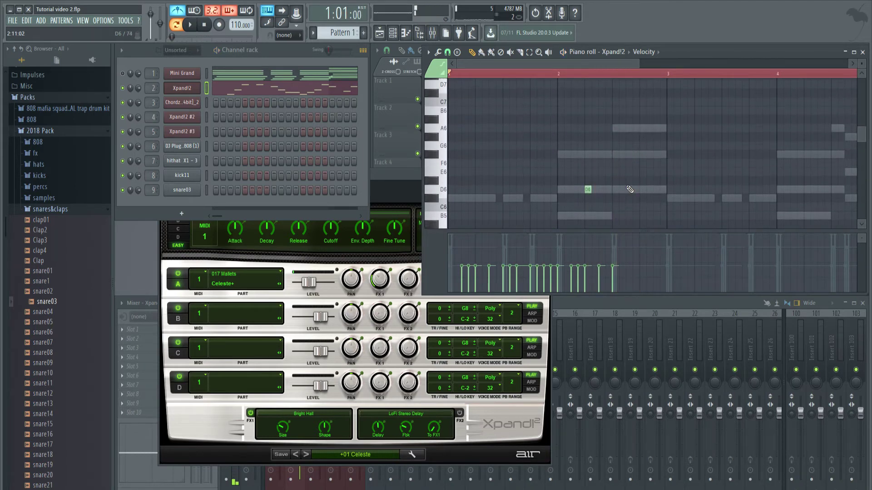
{"action": "left_click", "coordinate": [630, 135]}
{"action": "left_click", "coordinate": [636, 161]}
{"action": "left_click", "coordinate": [642, 195]}
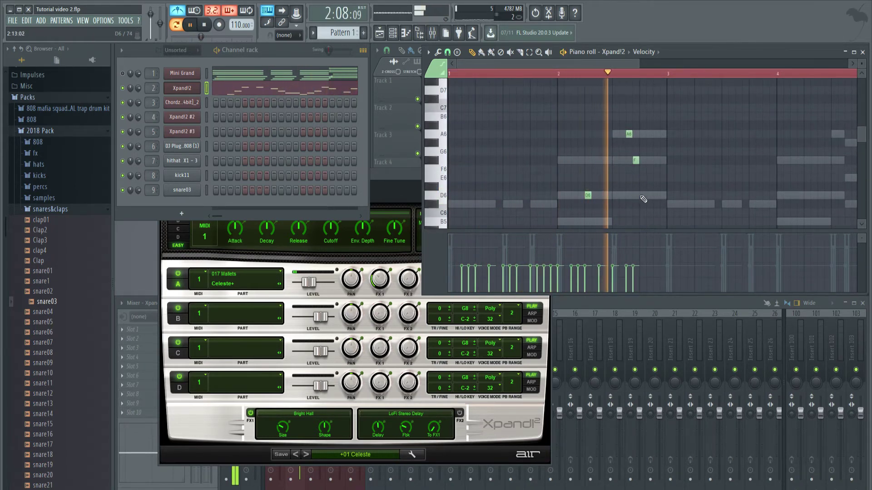
- Add a one-step D5 on step 15 and an A5 on step 16 of bar 2, and preview the melody
{"action": "scroll", "coordinate": [646, 199], "scroll_direction": "down", "scroll_amount": 3}
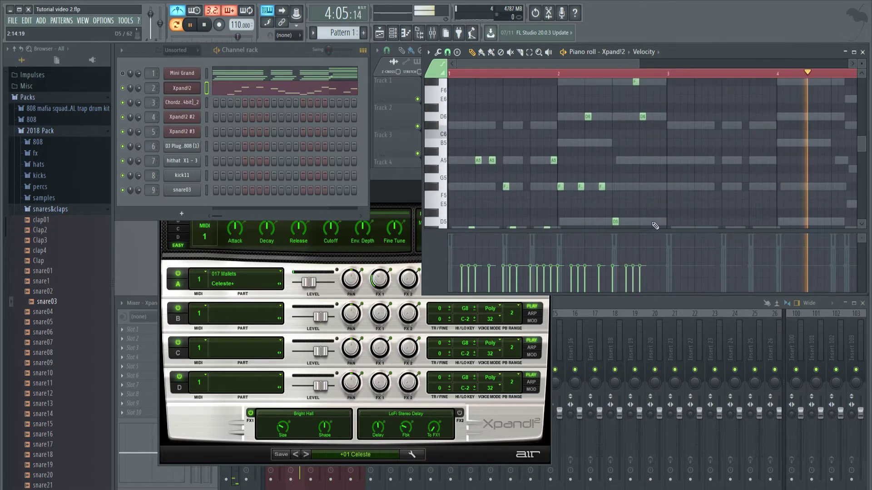
{"action": "key", "text": "space"}
{"action": "left_click", "coordinate": [654, 223]}
{"action": "left_click", "coordinate": [661, 160]}
{"action": "key", "text": "space"}
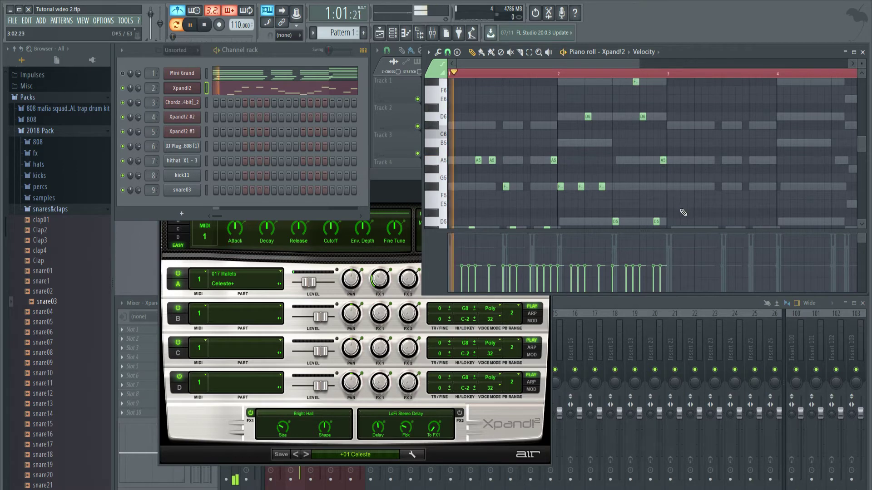
{"action": "scroll", "coordinate": [658, 159], "scroll_direction": "down", "scroll_amount": 3}
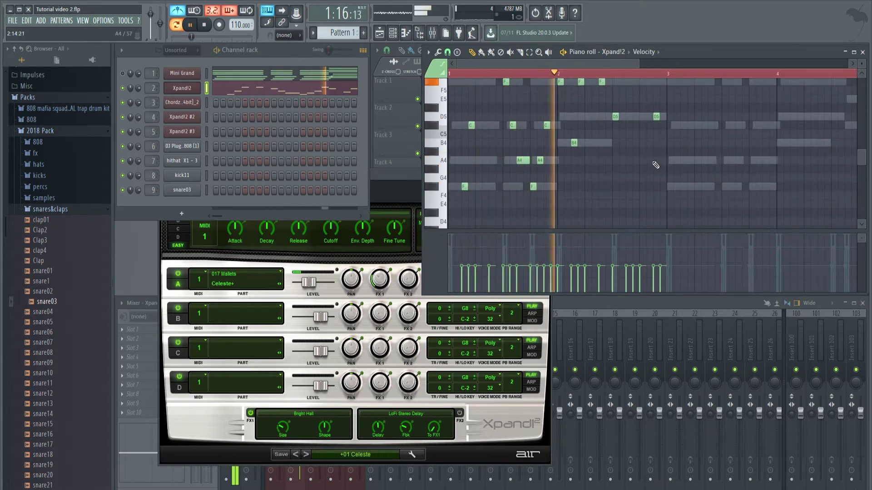
{"action": "scroll", "coordinate": [655, 166], "scroll_direction": "up", "scroll_amount": 1}
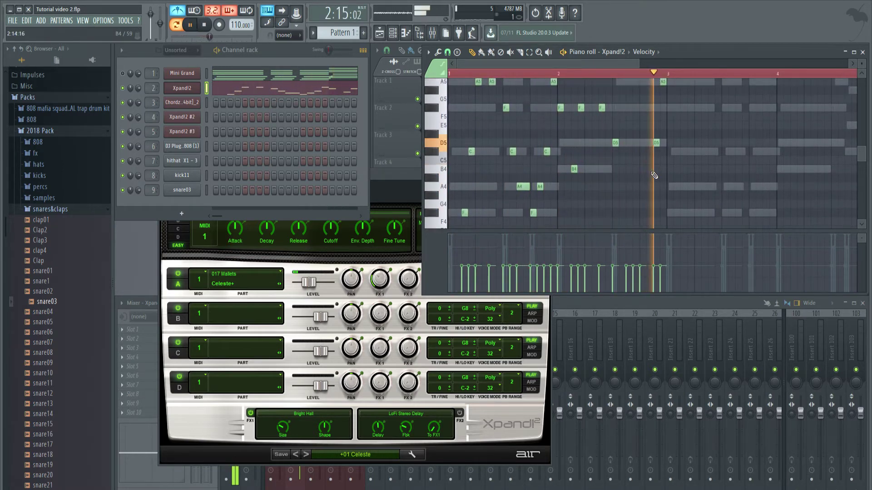
- Change the last two notes of bar 2 to A5 on step 15 and F#5 on step 16, and preview them
{"action": "key", "text": "space"}
{"action": "scroll", "coordinate": [654, 175], "scroll_direction": "up", "scroll_amount": 2}
{"action": "left_click_drag", "start_coordinate": [655, 197], "coordinate": [663, 163]}
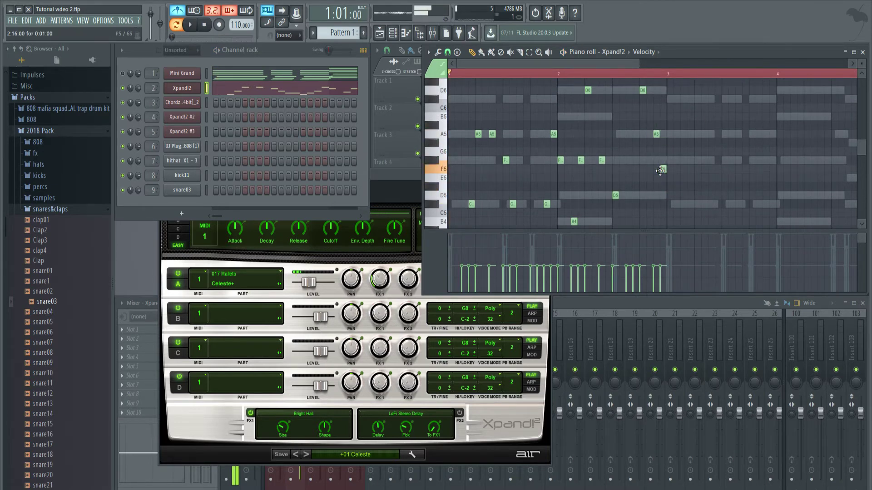
{"action": "key", "text": "space"}
{"action": "scroll", "coordinate": [658, 183], "scroll_direction": "down", "scroll_amount": 3}
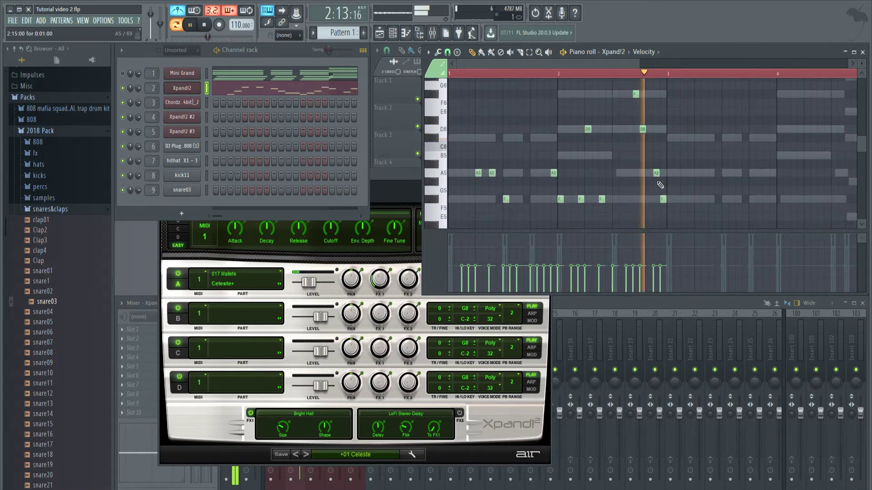
{"action": "key", "text": "space"}
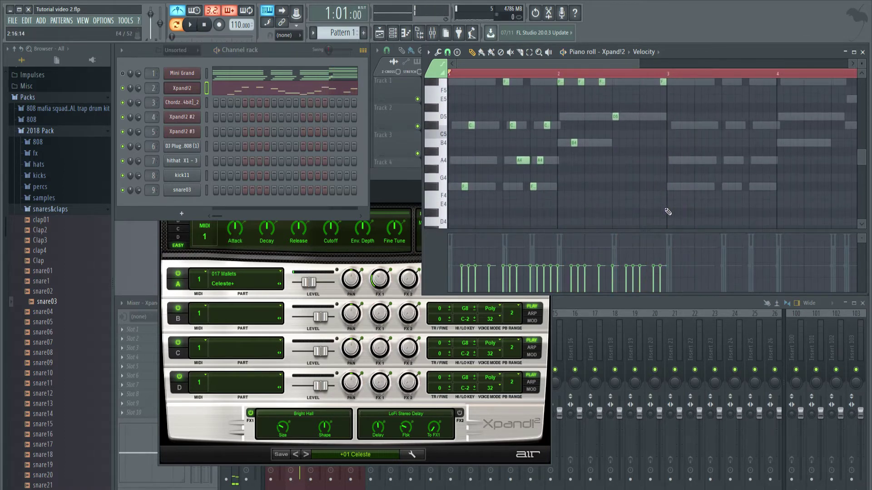
{"action": "key", "text": "ctrl+a"}
{"action": "scroll", "coordinate": [667, 212], "scroll_direction": "up", "scroll_amount": 4}
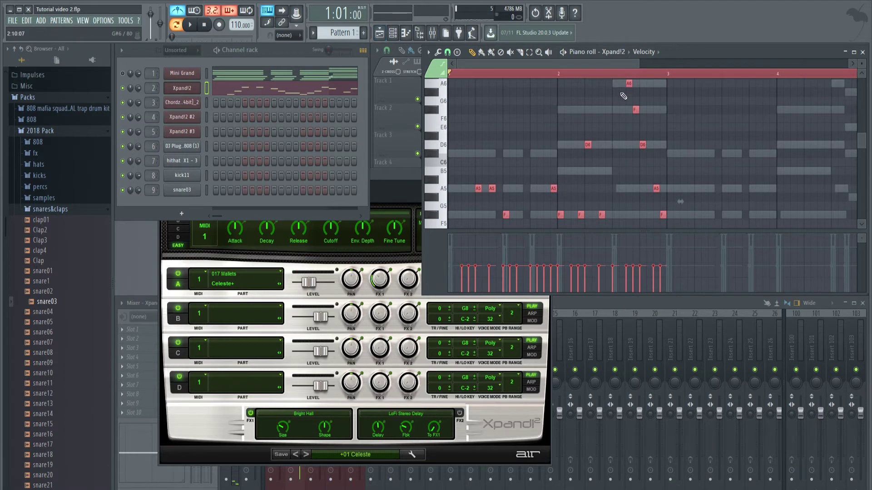
{"action": "scroll", "coordinate": [635, 107], "scroll_direction": "down", "scroll_amount": 1}
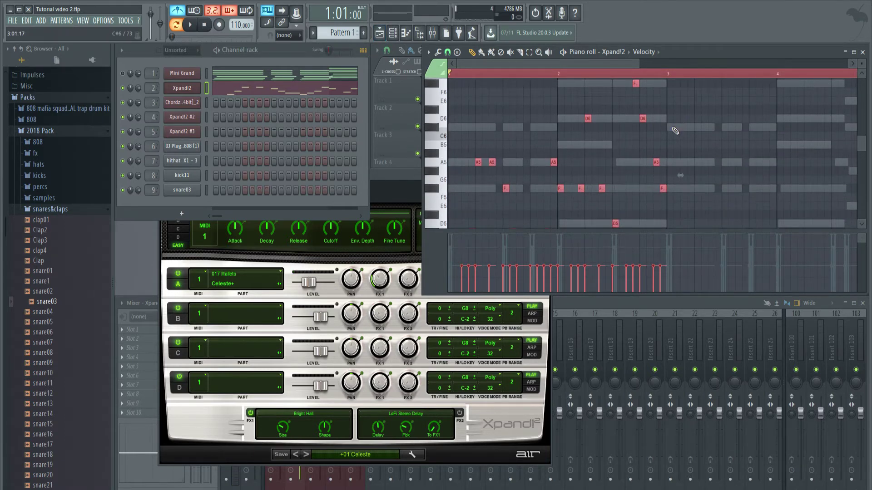
{"action": "key", "text": "ctrl+b"}
{"action": "key", "text": "Delete"}
- Clear the time selection, select all notes of the two-bar melody and duplicate them into bars 3 and 4
{"action": "left_click_drag", "start_coordinate": [564, 66], "coordinate": [484, 70]}
{"action": "scroll", "coordinate": [465, 122], "scroll_direction": "up", "scroll_amount": 4}
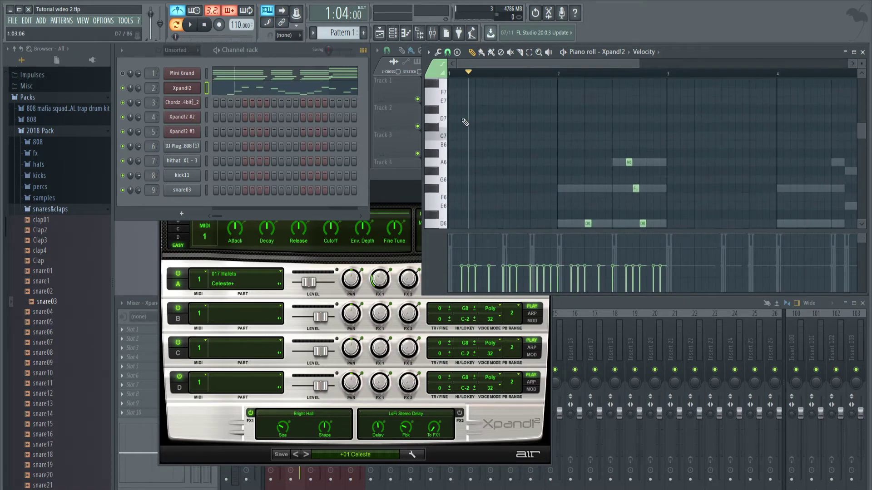
{"action": "left_click_drag", "start_coordinate": [435, 138], "coordinate": [426, 266]}
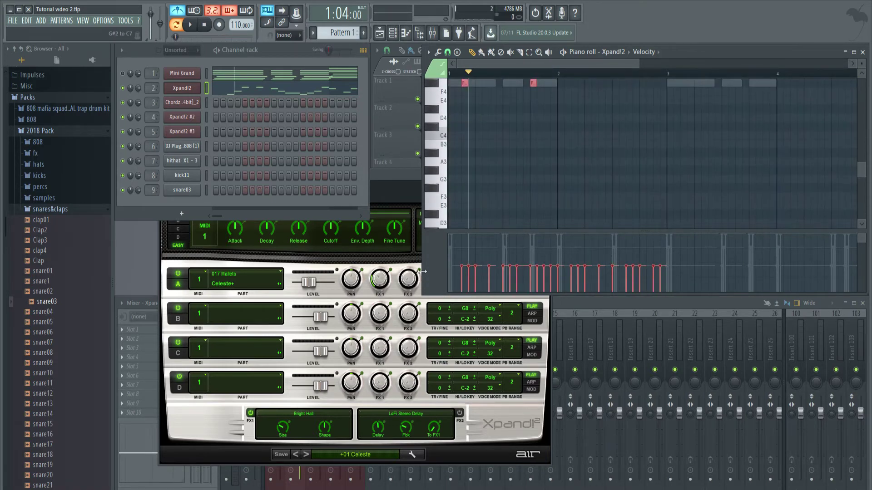
{"action": "key", "text": "ctrl+b"}
{"action": "scroll", "coordinate": [563, 185], "scroll_direction": "up", "scroll_amount": 6}
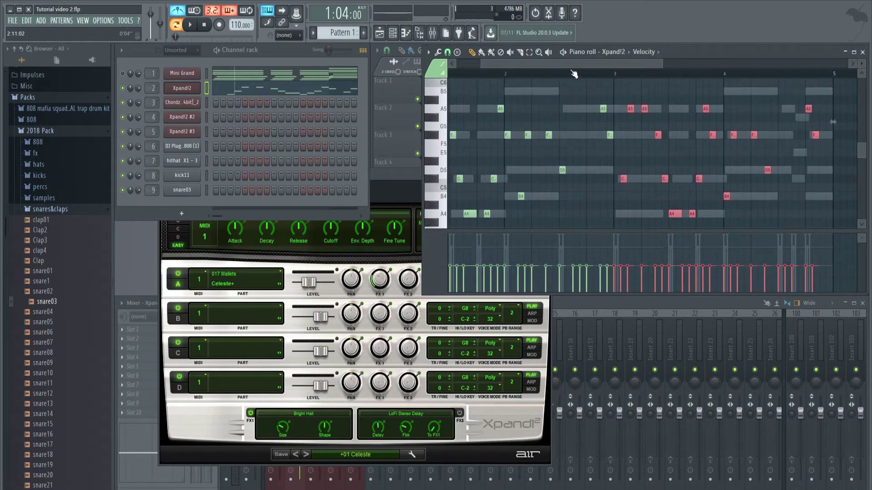
- Shift the duplicated notes two steps later so bar 3 lines up with bar 1, checking playback, and clear the selection
{"action": "left_click_drag", "start_coordinate": [545, 64], "coordinate": [520, 63]}
{"action": "left_click_drag", "start_coordinate": [583, 64], "coordinate": [626, 63]}
{"action": "left_click_drag", "start_coordinate": [583, 181], "coordinate": [588, 180]}
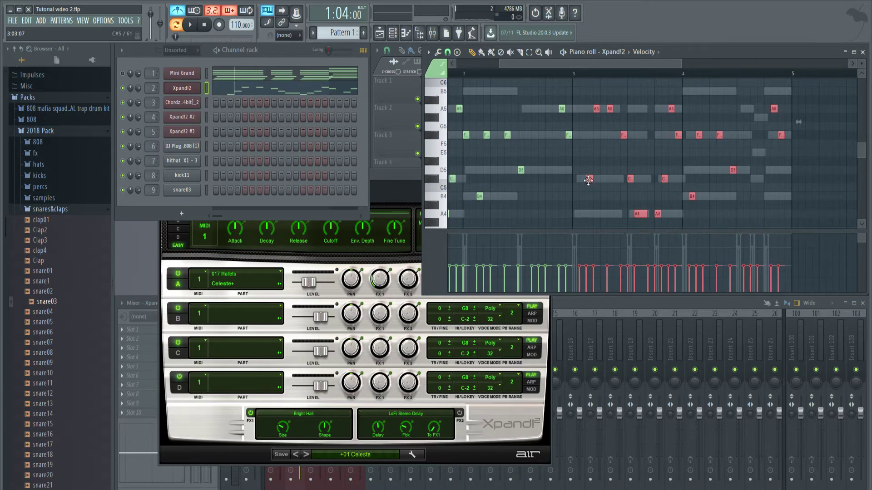
{"action": "key", "text": "space"}
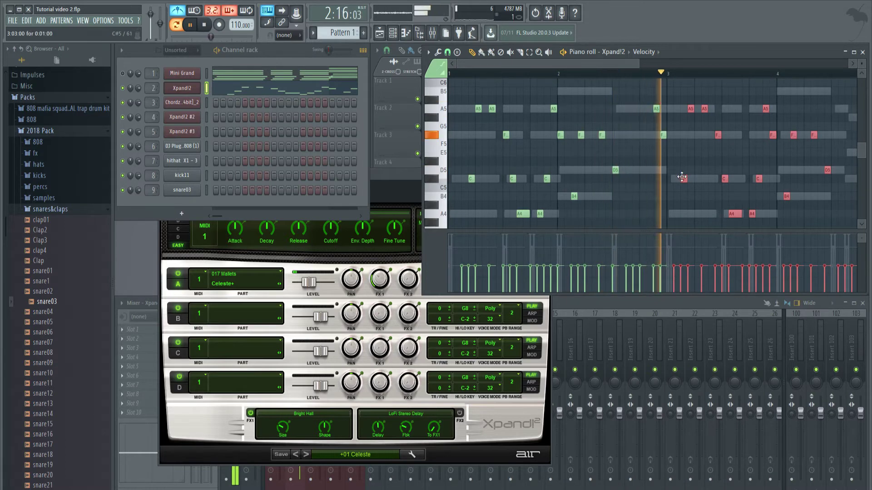
{"action": "key", "text": "space"}
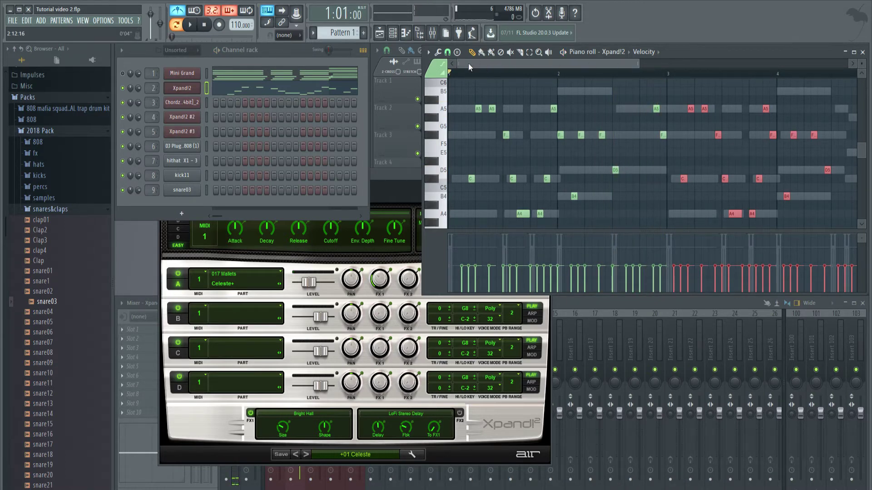
{"action": "left_click_drag", "start_coordinate": [683, 181], "coordinate": [690, 180]}
{"action": "key", "text": "space"}
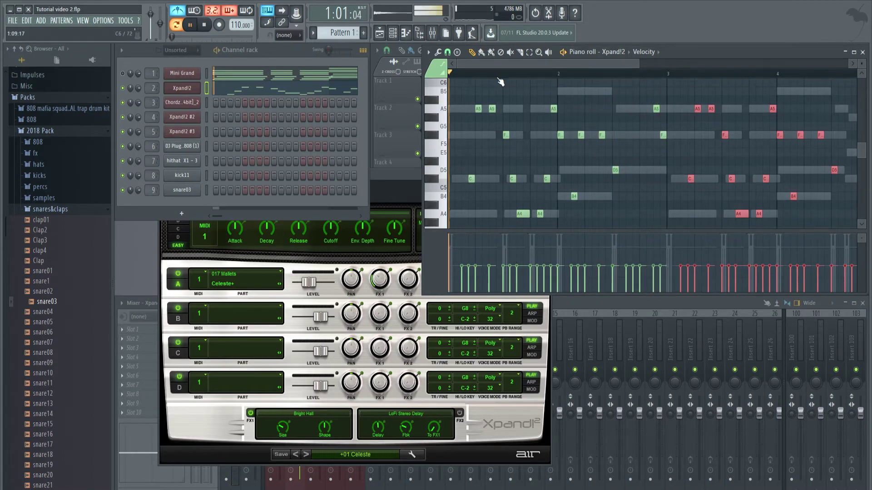
{"action": "key", "text": "space"}
{"action": "left_click", "coordinate": [473, 72], "text": "ctrl"}
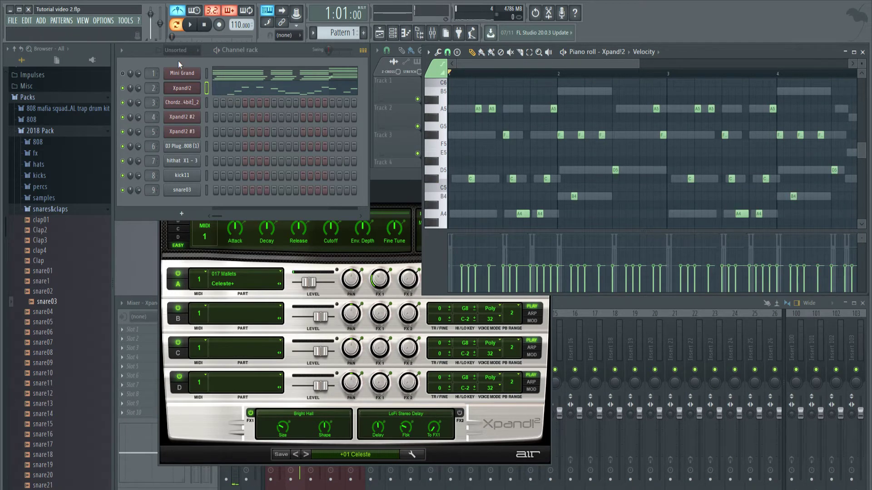
- Unmute the Mini Grand channel and lower its mixer level to about -10.6 dB while playing the pattern
{"action": "left_click", "coordinate": [122, 74]}
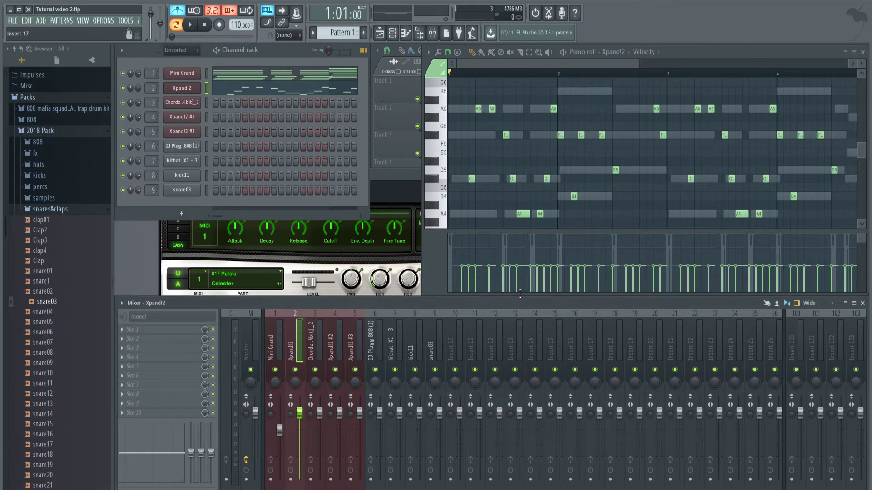
{"action": "key", "text": "space"}
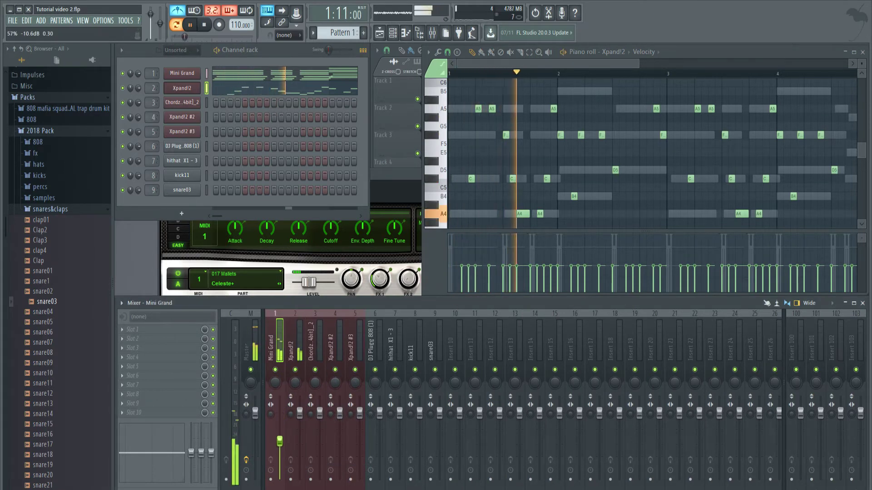
{"action": "left_click_drag", "start_coordinate": [279, 429], "coordinate": [280, 440]}
{"action": "left_click", "coordinate": [294, 428]}
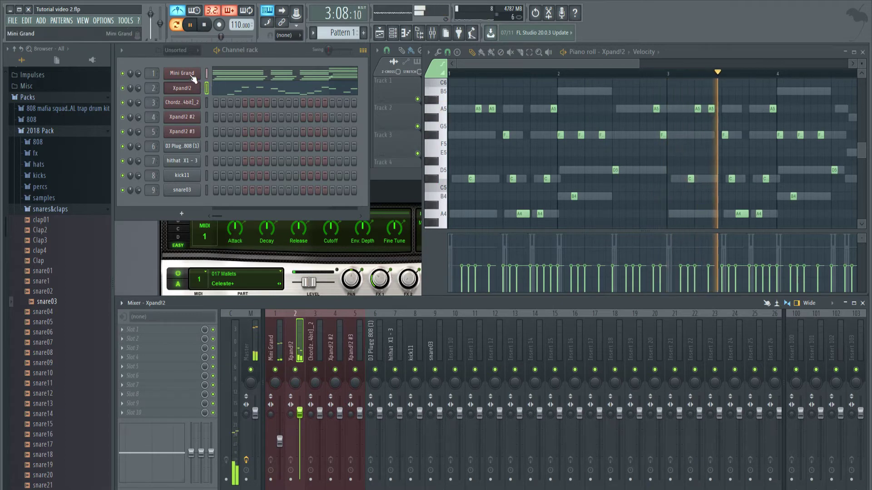
{"action": "key", "text": "space"}
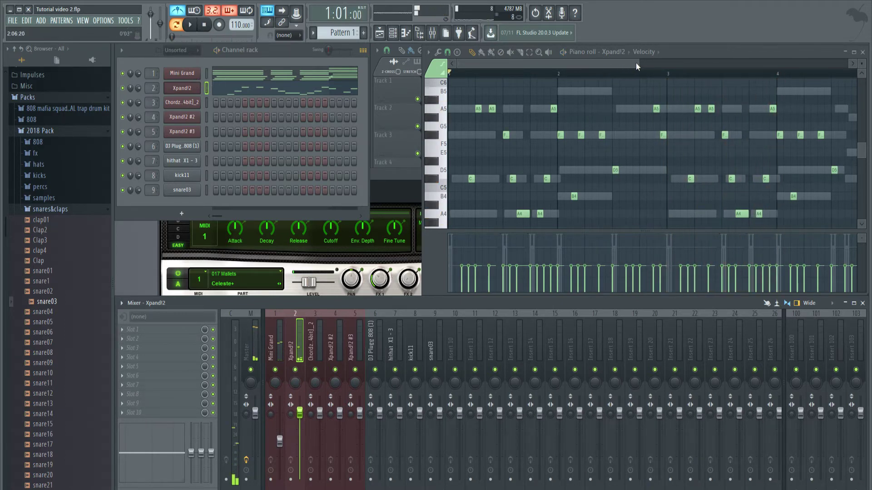
- Raise the velocity of all Xpand!2 melody notes to one even level and lower the Xpand!2 mixer fader during playback
{"action": "left_click_drag", "start_coordinate": [638, 63], "coordinate": [804, 63]}
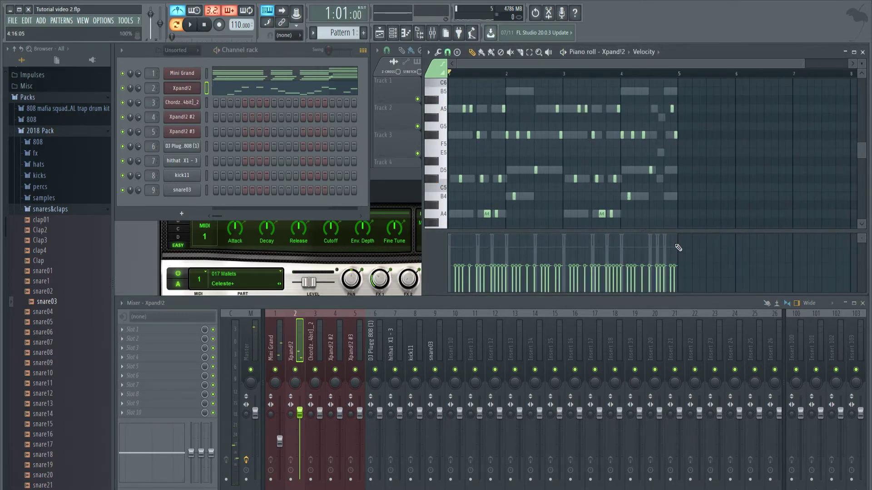
{"action": "mouse_move", "coordinate": [676, 246]}
{"action": "left_mouse_down"}
{"action": "mouse_move", "coordinate": [513, 244]}
{"action": "mouse_move", "coordinate": [601, 249]}
{"action": "left_mouse_up"}
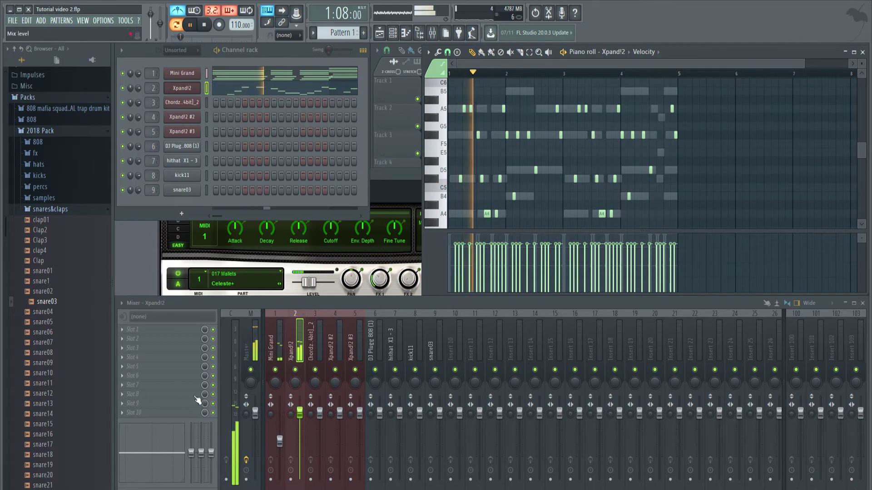
{"action": "left_click_drag", "start_coordinate": [300, 413], "coordinate": [280, 438]}
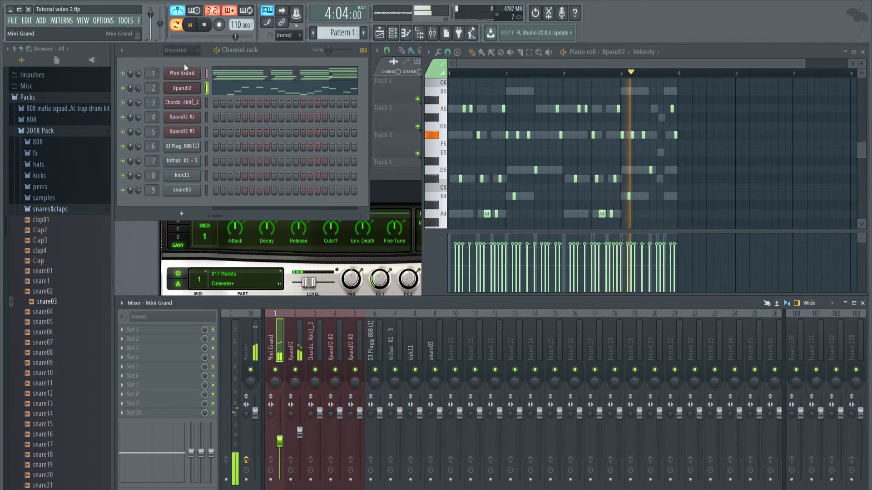
{"action": "key", "text": "space"}
- Copy the Mini Grand channel's notes and open the Xpand!2 #2 instrument
{"action": "right_click", "coordinate": [190, 78]}
{"action": "left_click", "coordinate": [283, 84]}
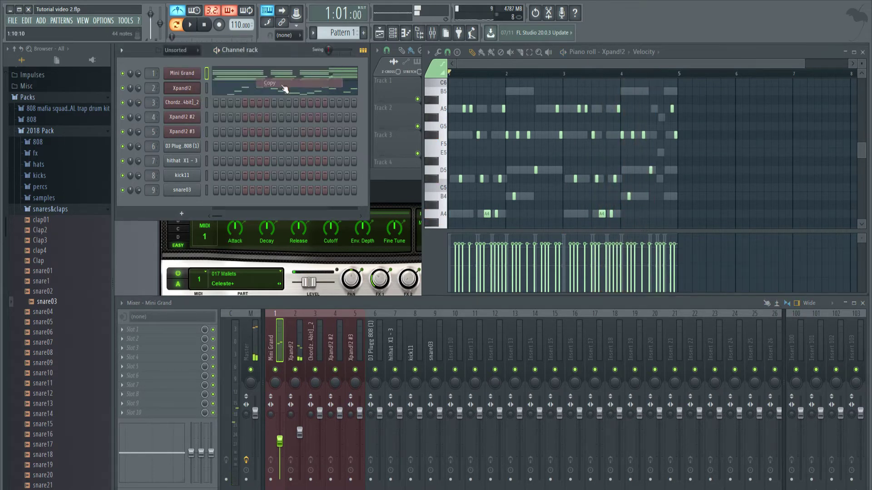
{"action": "left_click", "coordinate": [184, 119]}
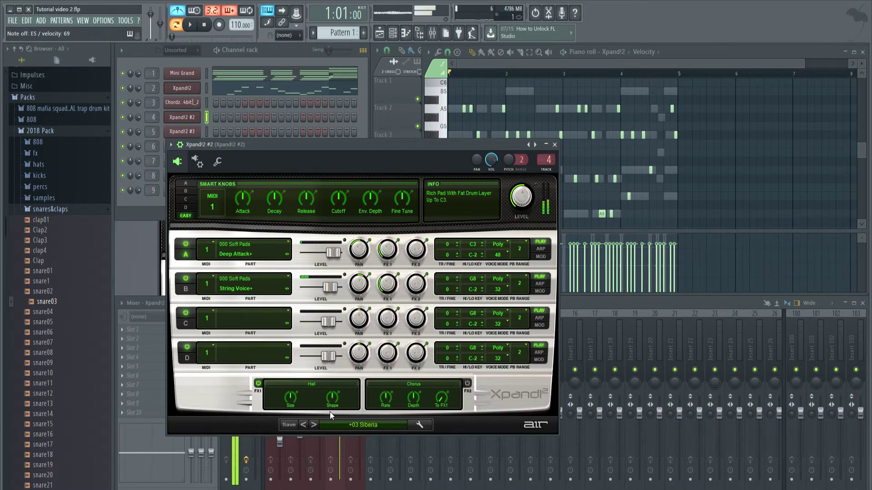
- Paste the copied Mini Grand notes into the Xpand!2 #2 channel
{"action": "right_click", "coordinate": [193, 122]}
{"action": "left_click", "coordinate": [182, 73]}
{"action": "right_click", "coordinate": [182, 75]}
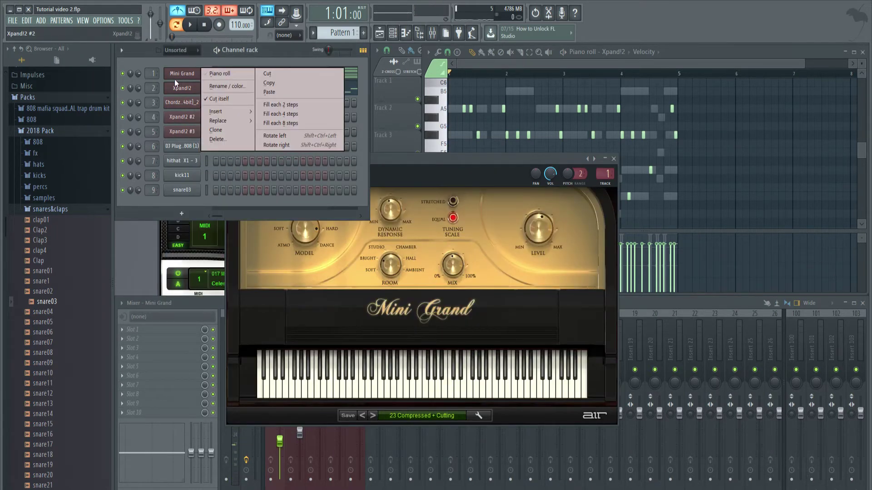
{"action": "left_click", "coordinate": [178, 85]}
{"action": "left_click", "coordinate": [188, 119]}
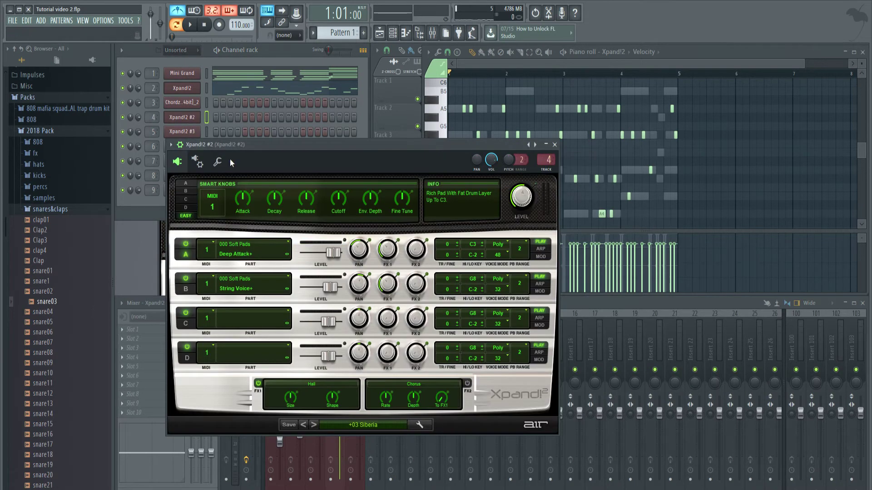
{"action": "right_click", "coordinate": [194, 119]}
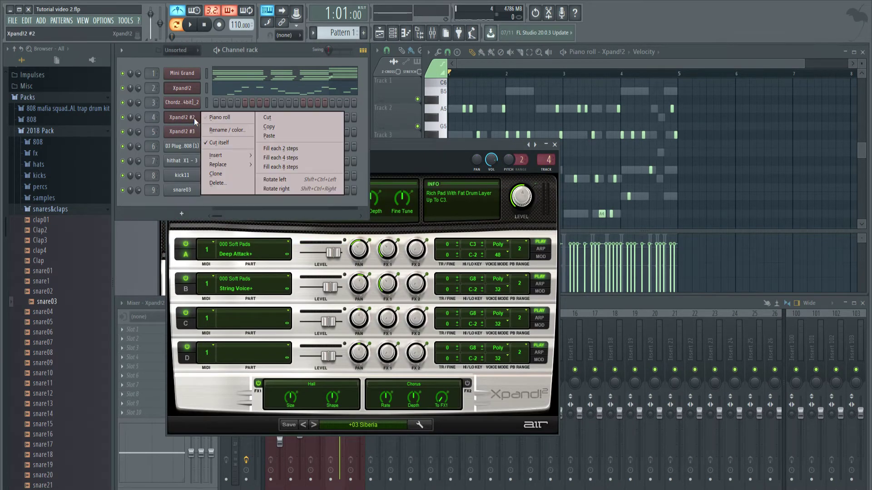
{"action": "left_click", "coordinate": [263, 137]}
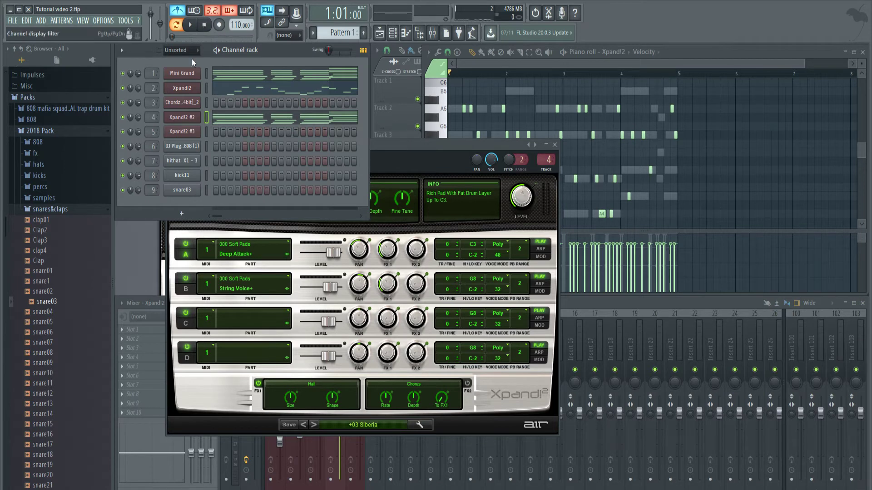
- Play the pattern, lower the Xpand!2 #2 mixer fader and set the Mini Grand track level to about -9.3 dB
{"action": "key", "text": "space"}
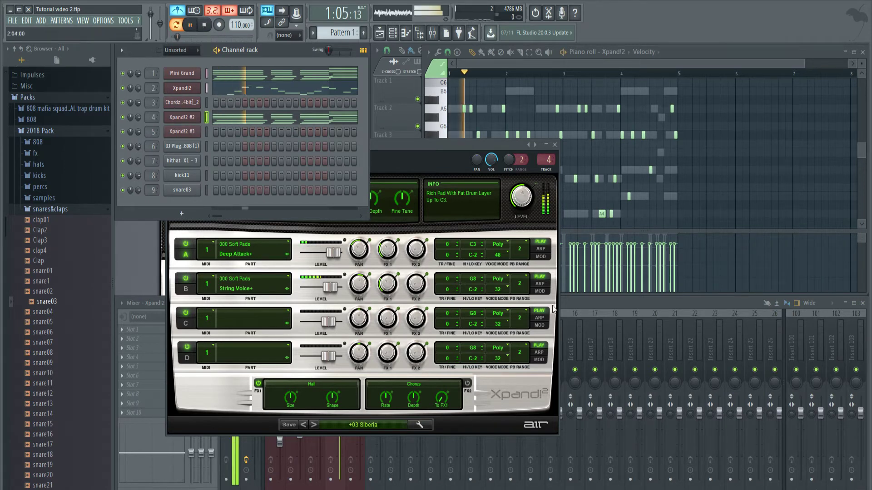
{"action": "left_click", "coordinate": [572, 303]}
{"action": "left_click_drag", "start_coordinate": [340, 413], "coordinate": [340, 447]}
{"action": "left_click_drag", "start_coordinate": [279, 441], "coordinate": [280, 441]}
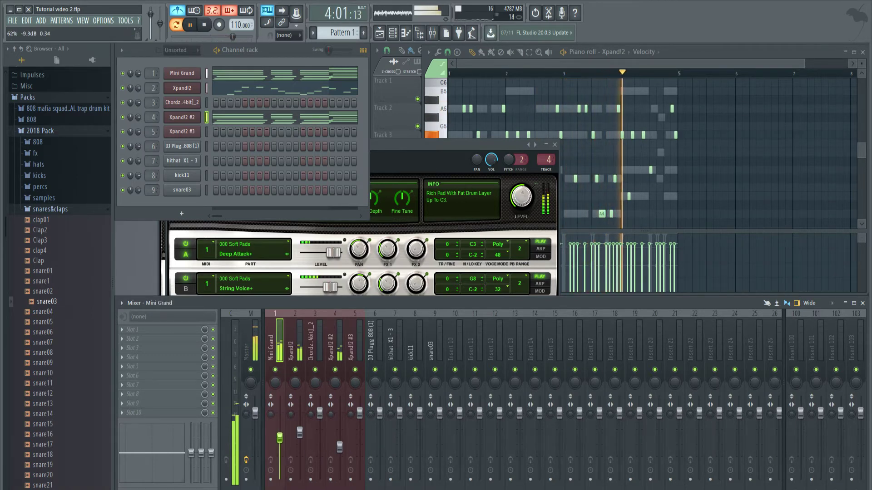
- Fine-tune the Xpand!2 #2 mixer level to about -13.3 dB and pan the Xpand!2 mixer track about 29% left
{"action": "left_click_drag", "start_coordinate": [340, 446], "coordinate": [340, 448]}
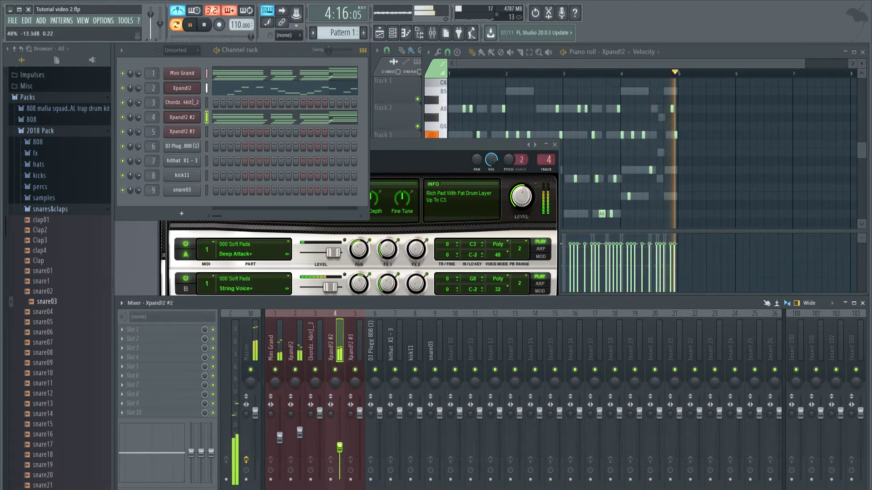
{"action": "left_click_drag", "start_coordinate": [295, 383], "coordinate": [296, 386]}
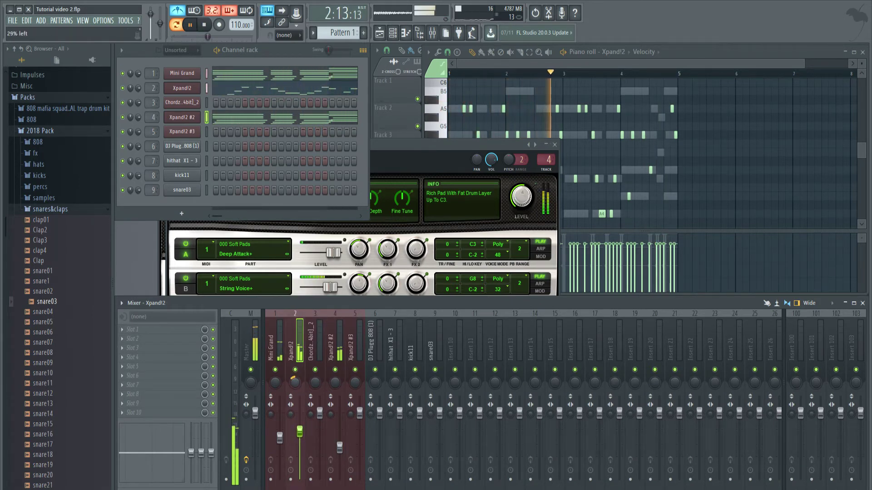
- Open the Xpand!2 #3 instrument and load the +01 Airy Phaser Lead preset from Soft Leads
{"action": "left_click", "coordinate": [183, 132]}
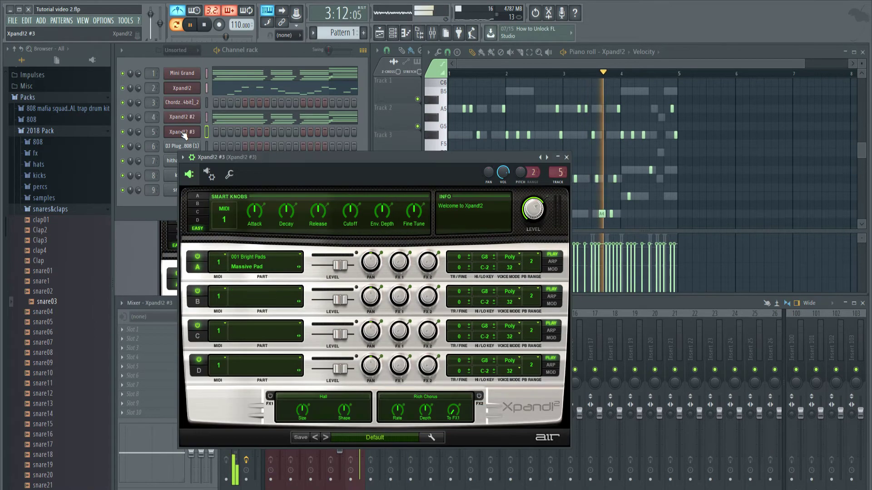
{"action": "left_click", "coordinate": [363, 440]}
{"action": "mouse_move", "coordinate": [369, 386]}
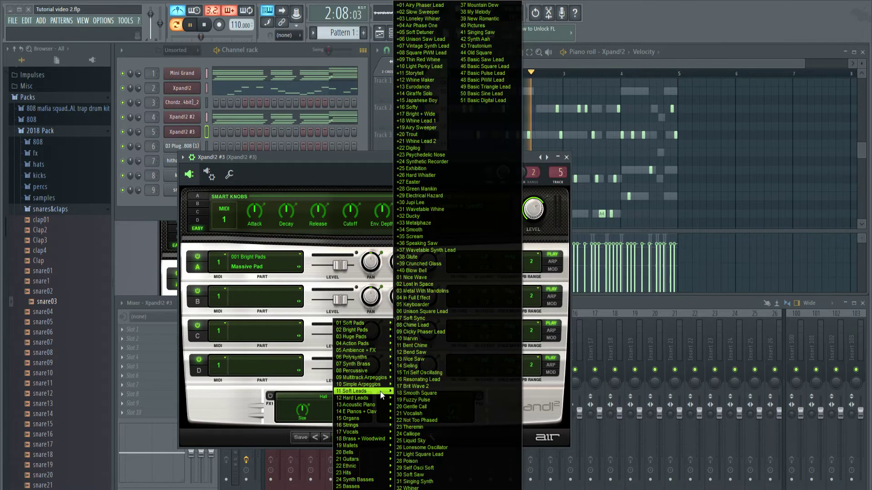
{"action": "left_click", "coordinate": [443, 5]}
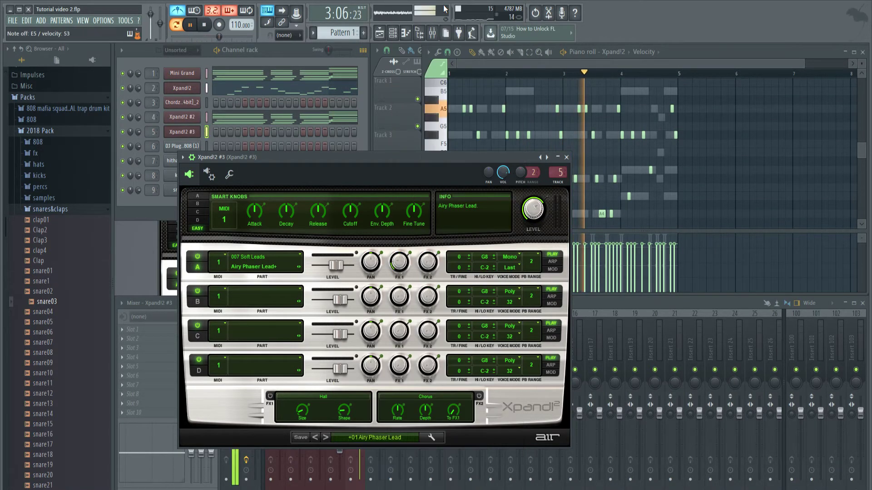
- Audition successive Soft Leads presets in Xpand!2 #3, stop playback and settle on +08 Square PWM Lead
{"action": "left_click", "coordinate": [325, 438]}
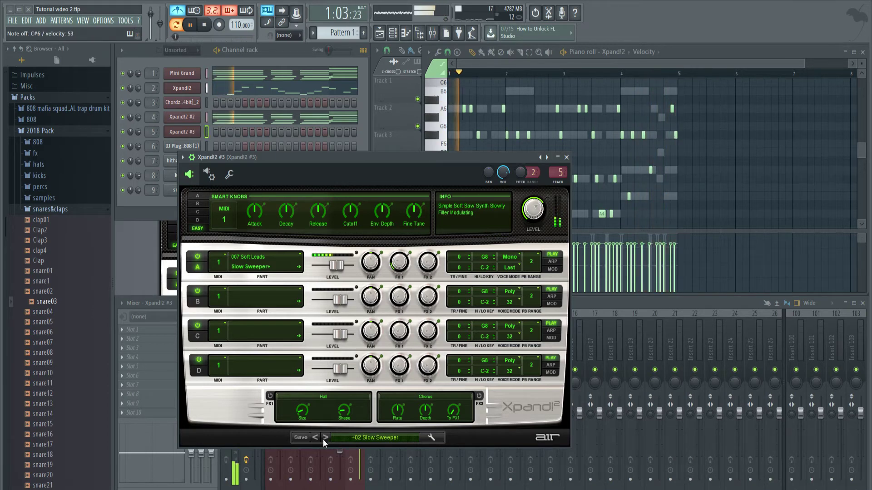
{"action": "left_click", "coordinate": [323, 440]}
{"action": "left_click", "coordinate": [323, 440]}
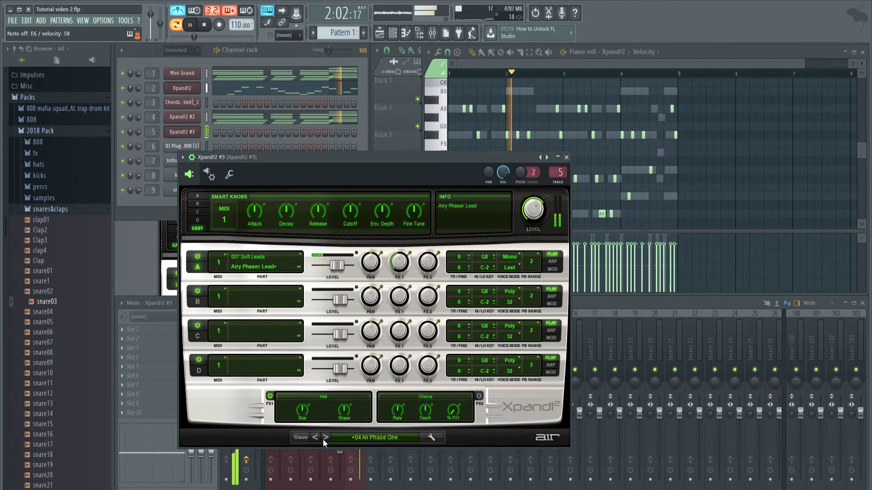
{"action": "left_click", "coordinate": [323, 440]}
{"action": "left_click", "coordinate": [325, 438]}
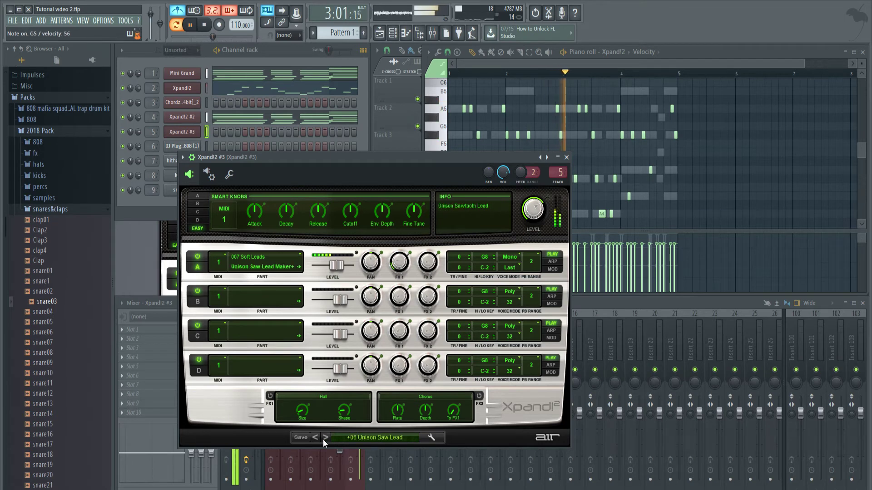
{"action": "left_click", "coordinate": [325, 438]}
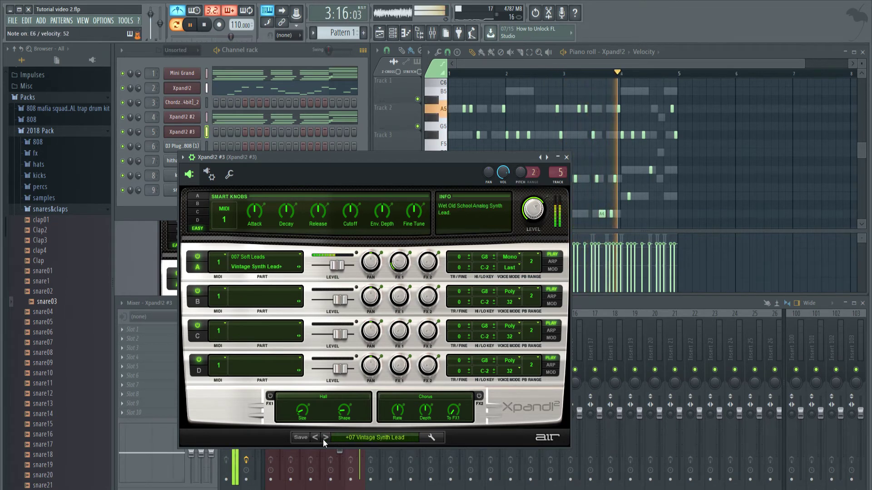
{"action": "left_click", "coordinate": [208, 26]}
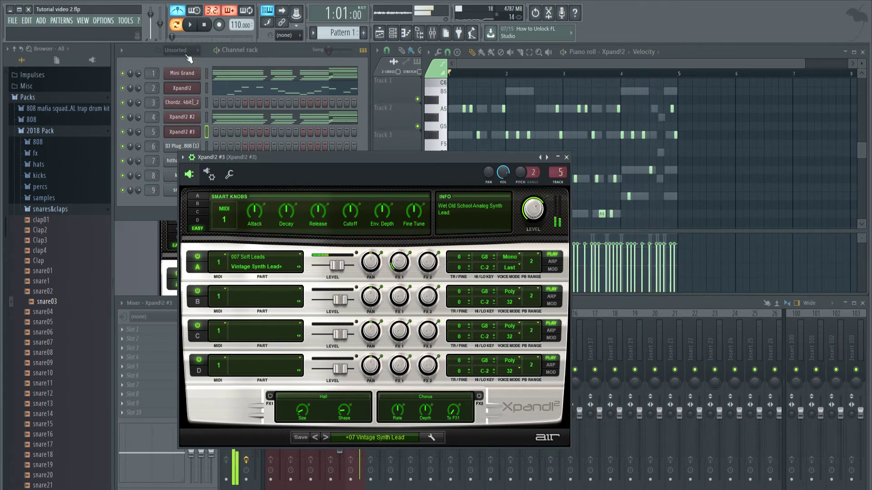
{"action": "left_click", "coordinate": [326, 438]}
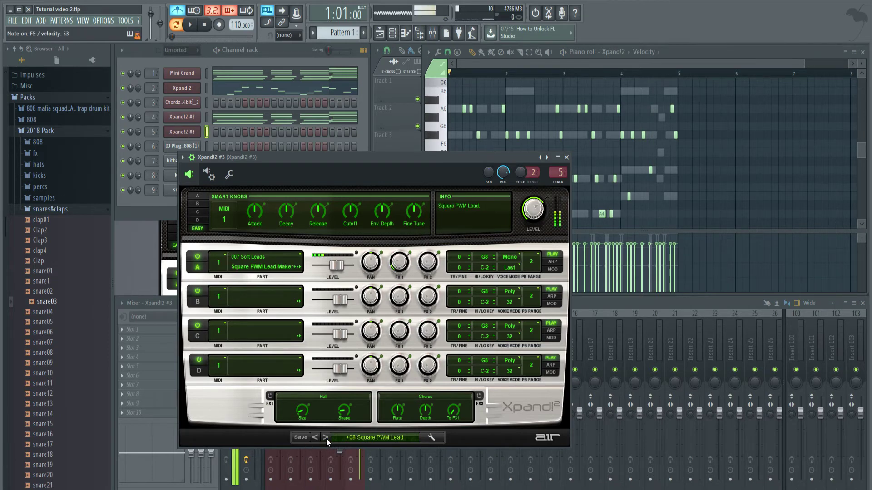
- Open the Xpand!2 #3 piano roll and draw a C#6 note at the start of bar 1 and an F#5 on beat 3
{"action": "right_click", "coordinate": [191, 133]}
{"action": "left_click", "coordinate": [241, 132]}
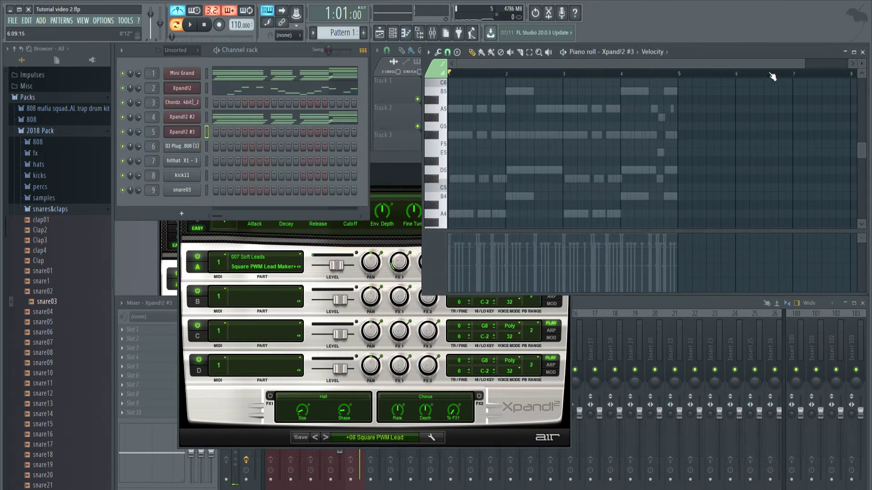
{"action": "left_click_drag", "start_coordinate": [808, 67], "coordinate": [693, 67]}
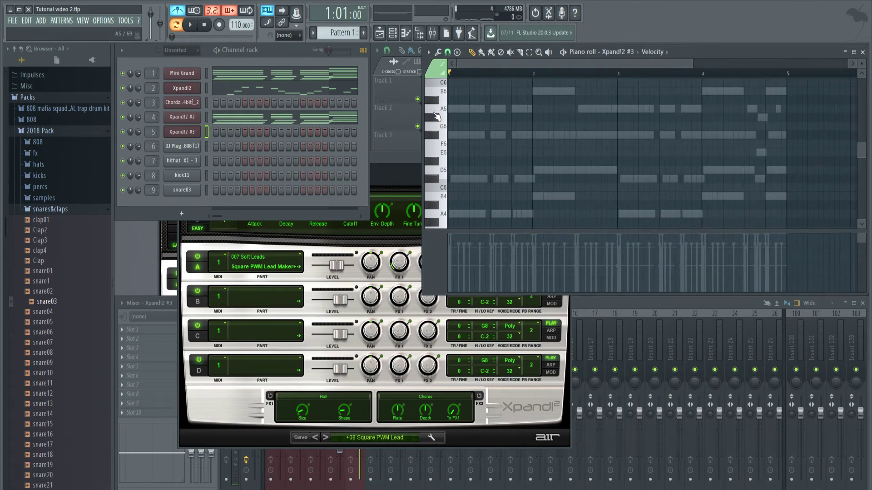
{"action": "scroll", "coordinate": [442, 112], "scroll_direction": "up", "scroll_amount": 3}
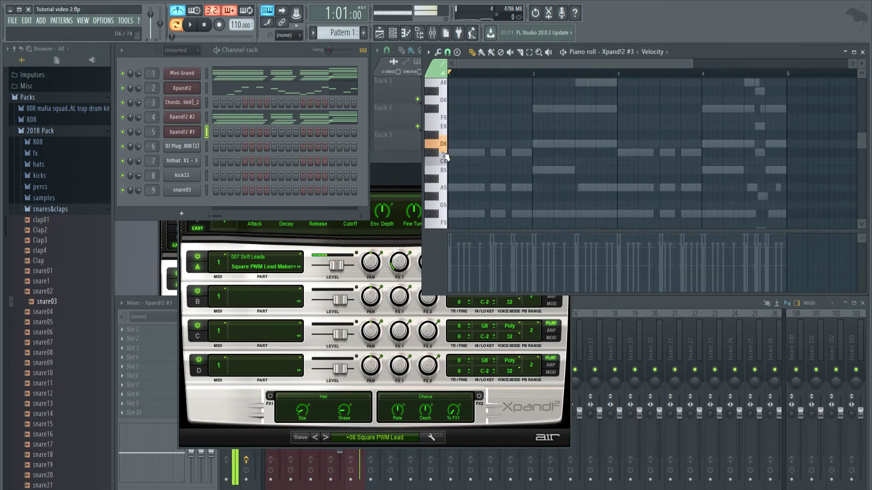
{"action": "key", "text": "space"}
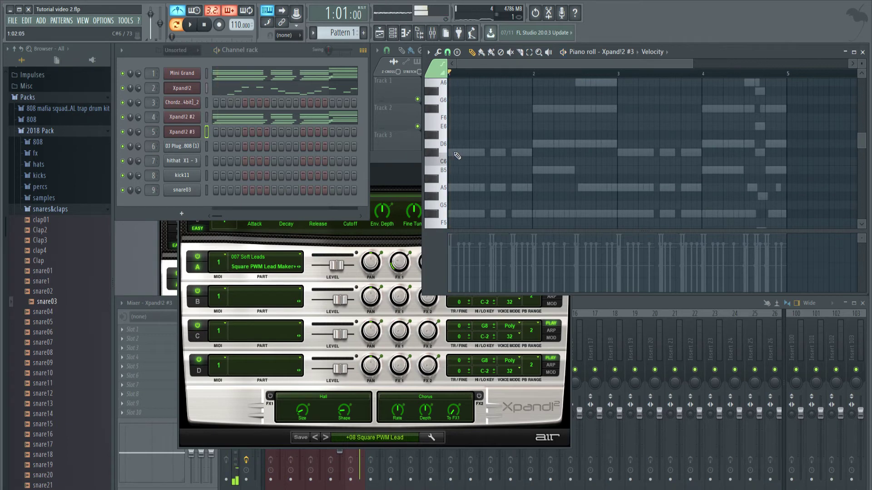
{"action": "left_click", "coordinate": [450, 153]}
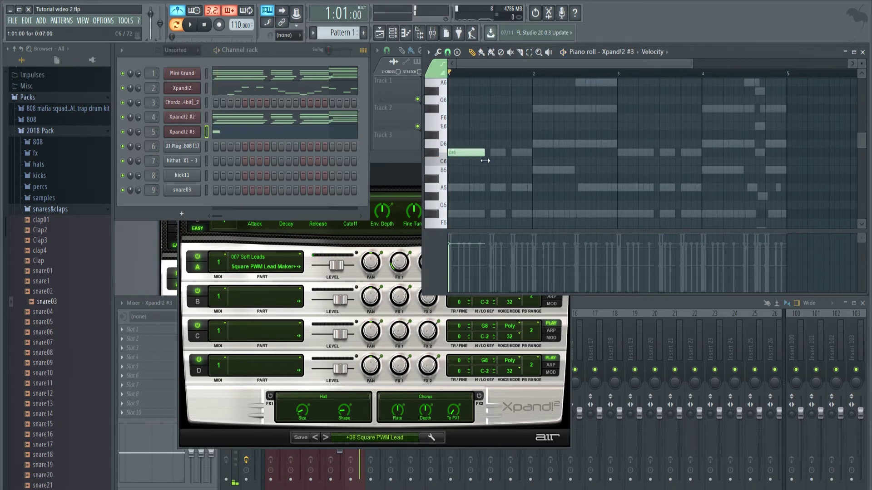
{"action": "scroll", "coordinate": [485, 161], "scroll_direction": "down", "scroll_amount": 2}
{"action": "left_click", "coordinate": [493, 162]}
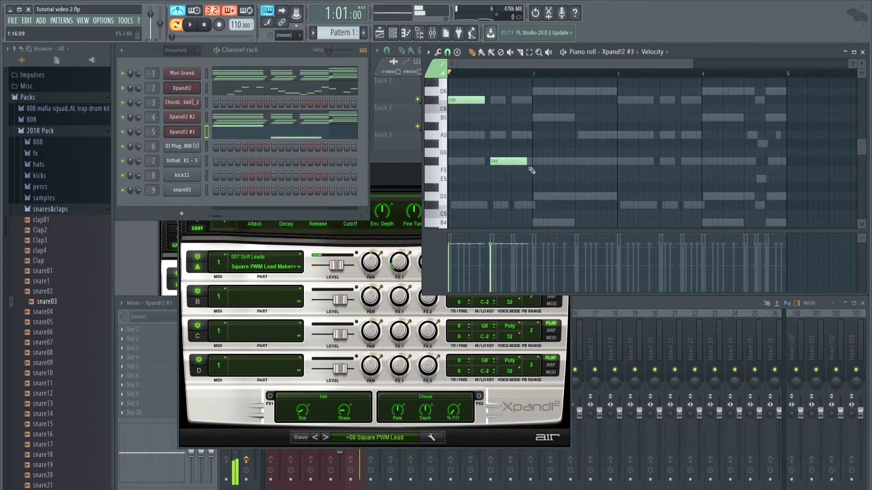
- Extend the F#5 note to the end of bar 1, add B4 and B5 notes in bar 2, and play the melody
{"action": "scroll", "coordinate": [527, 186], "scroll_direction": "down", "scroll_amount": 1}
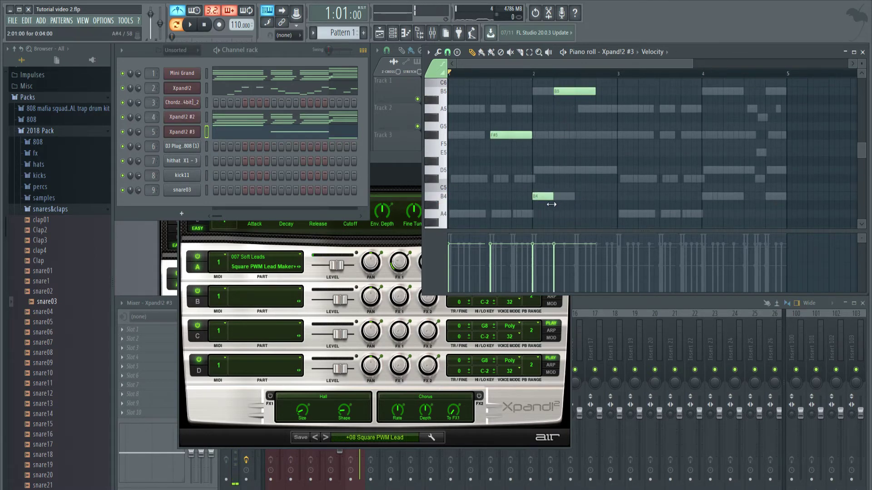
{"action": "key", "text": "space"}
{"action": "scroll", "coordinate": [580, 218], "scroll_direction": "up", "scroll_amount": 1}
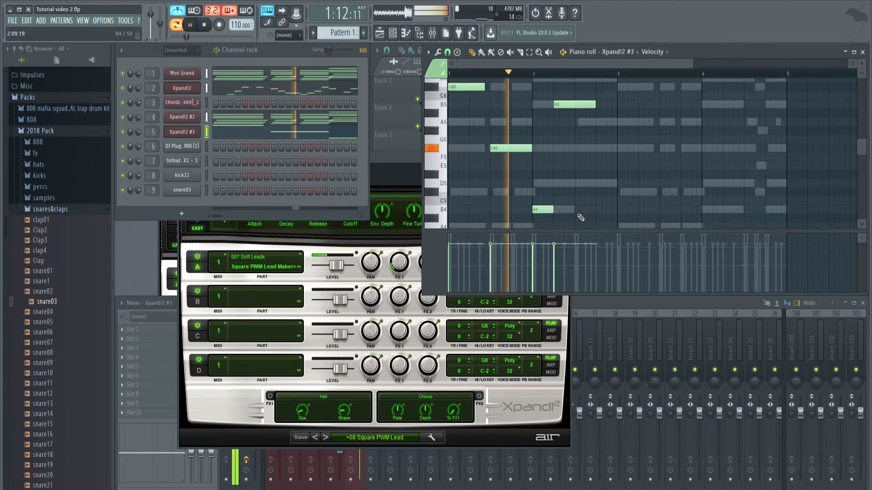
{"action": "scroll", "coordinate": [590, 217], "scroll_direction": "up", "scroll_amount": 2}
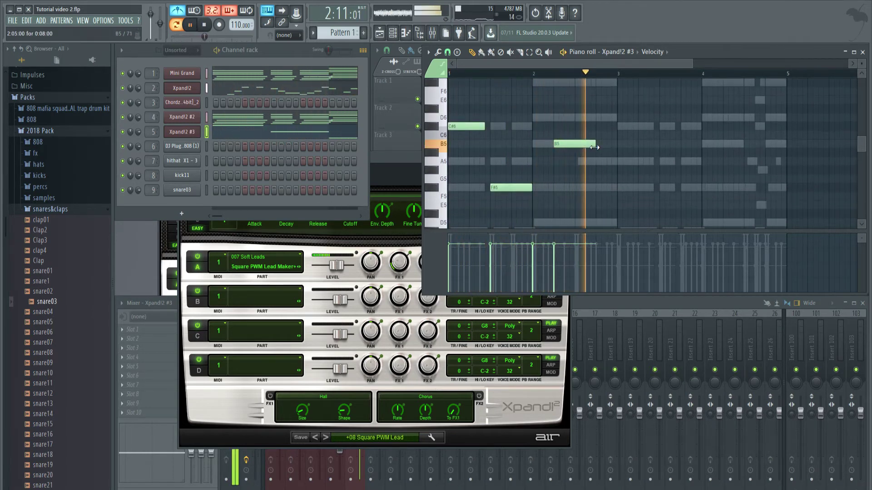
- Shorten the bar 2 B5 note to one beat, add one-beat F#6 and D6 notes after it, and play back
{"action": "key", "text": "space"}
{"action": "left_click_drag", "start_coordinate": [594, 147], "coordinate": [575, 147]}
{"action": "scroll", "coordinate": [581, 111], "scroll_direction": "up", "scroll_amount": 1}
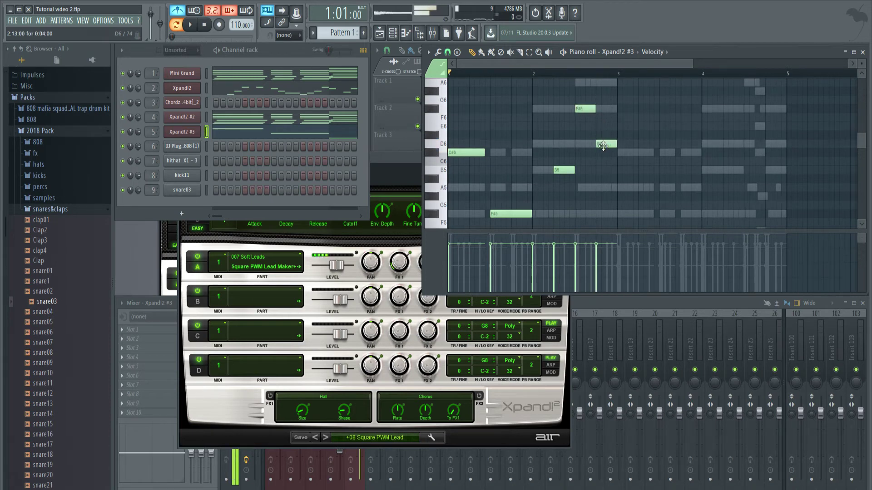
{"action": "key", "text": "space"}
{"action": "scroll", "coordinate": [555, 189], "scroll_direction": "down", "scroll_amount": 1}
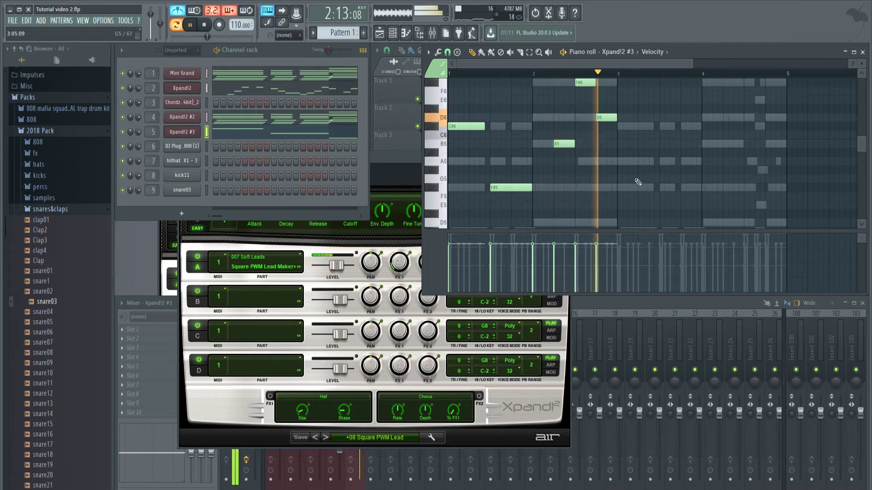
- Duplicate the two-bar lead melody into bars 3 and 4, splitting its final beat into half-beat D6 and B5 notes
{"action": "key", "text": "space"}
{"action": "scroll", "coordinate": [611, 195], "scroll_direction": "down", "scroll_amount": 3}
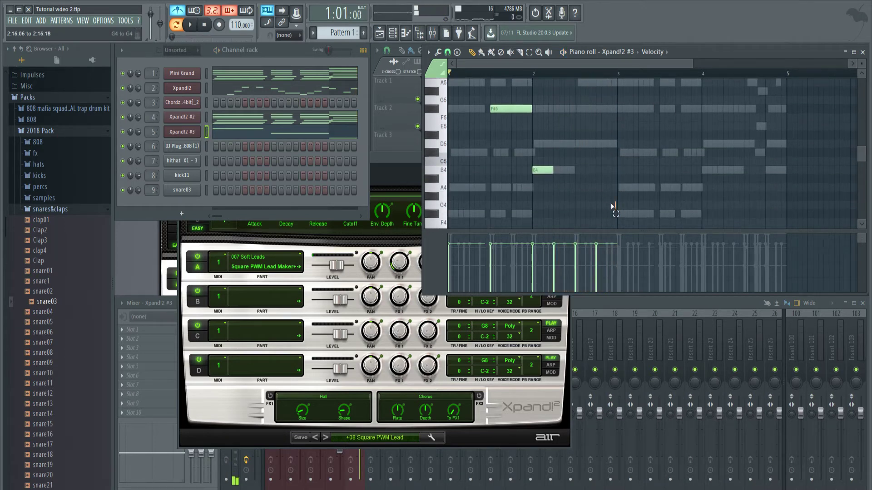
{"action": "scroll", "coordinate": [613, 209], "scroll_direction": "up", "scroll_amount": 7}
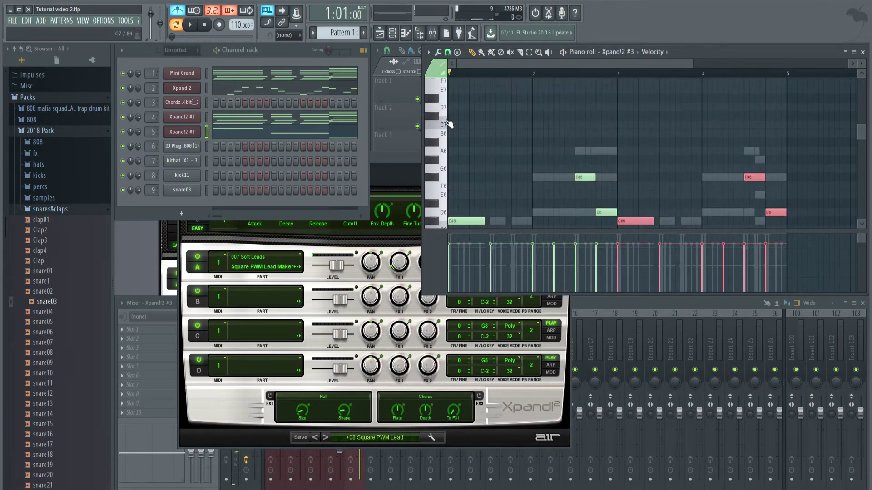
{"action": "scroll", "coordinate": [713, 177], "scroll_direction": "down", "scroll_amount": 3}
{"action": "left_click", "coordinate": [795, 161]}
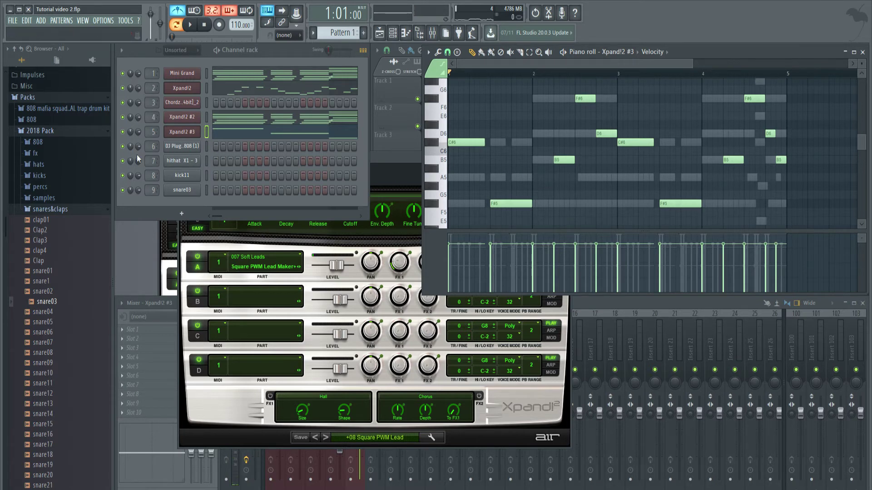
- Open the DJ Plugg 808 (1) channel settings and view the Mini Grand notes in the piano roll
{"action": "left_click", "coordinate": [168, 149]}
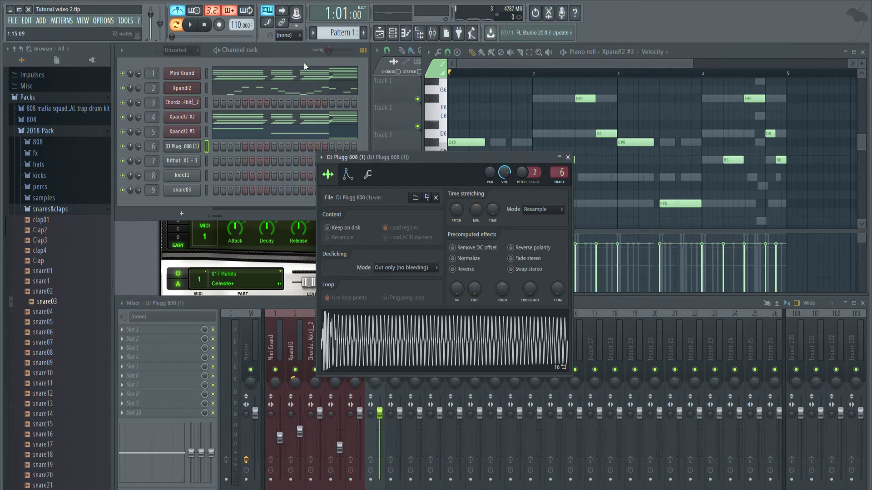
{"action": "left_click", "coordinate": [291, 82]}
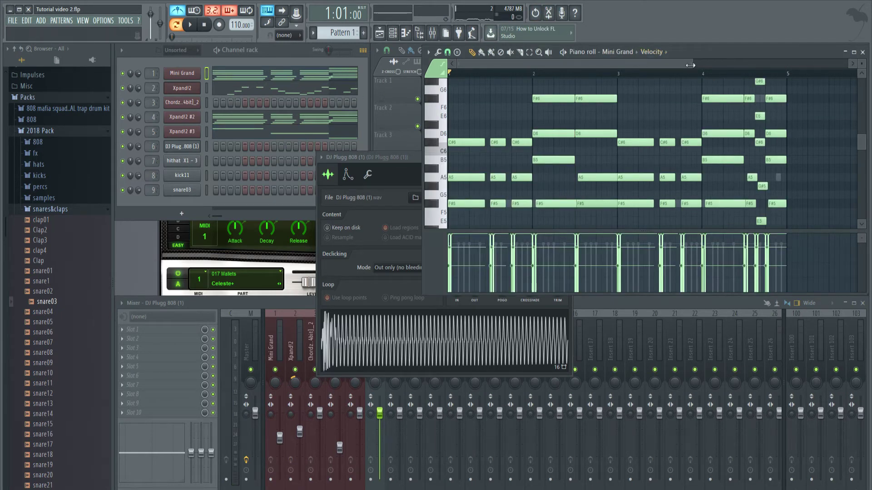
- Fill every 2 steps on the hithat X1 - 3 channel, open it in the piano roll and play the beat
{"action": "left_click", "coordinate": [188, 163]}
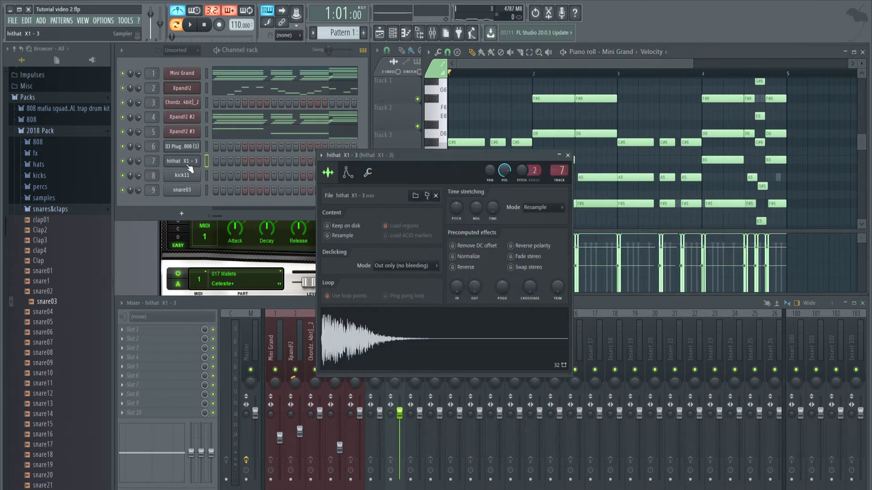
{"action": "right_click", "coordinate": [190, 164]}
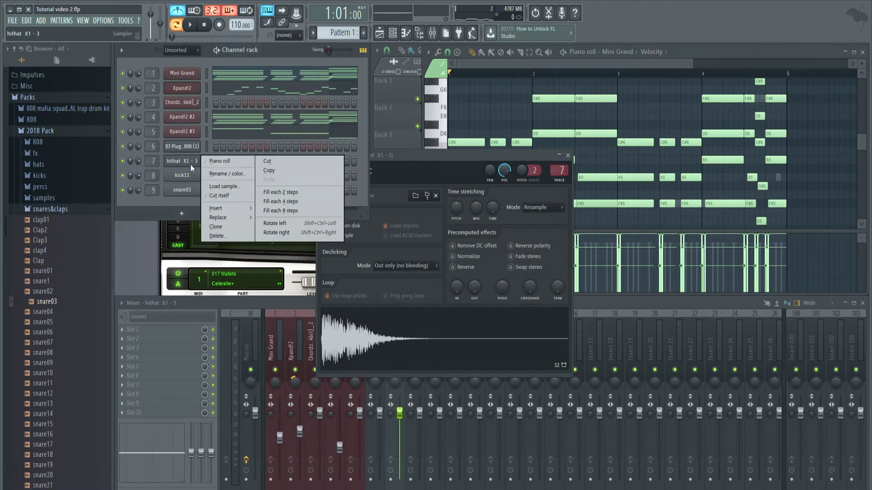
{"action": "left_click", "coordinate": [299, 195]}
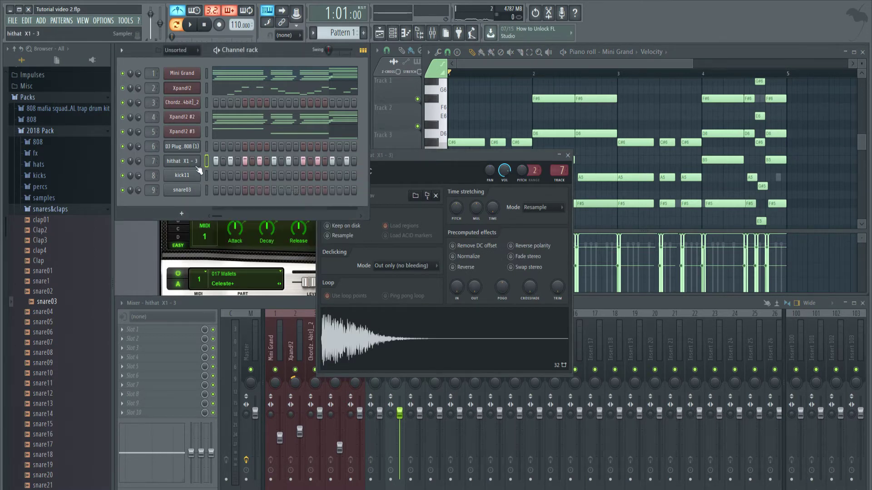
{"action": "right_click", "coordinate": [196, 165]}
{"action": "left_click", "coordinate": [239, 163]}
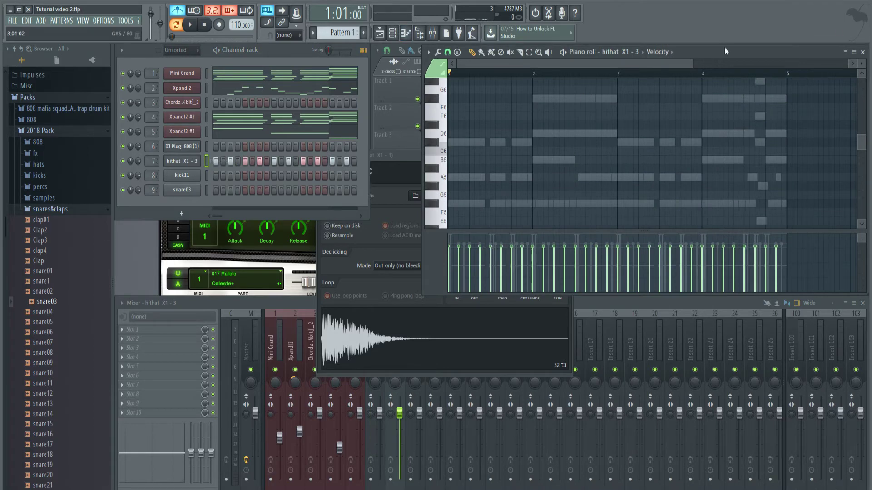
{"action": "left_click_drag", "start_coordinate": [692, 64], "coordinate": [625, 65]}
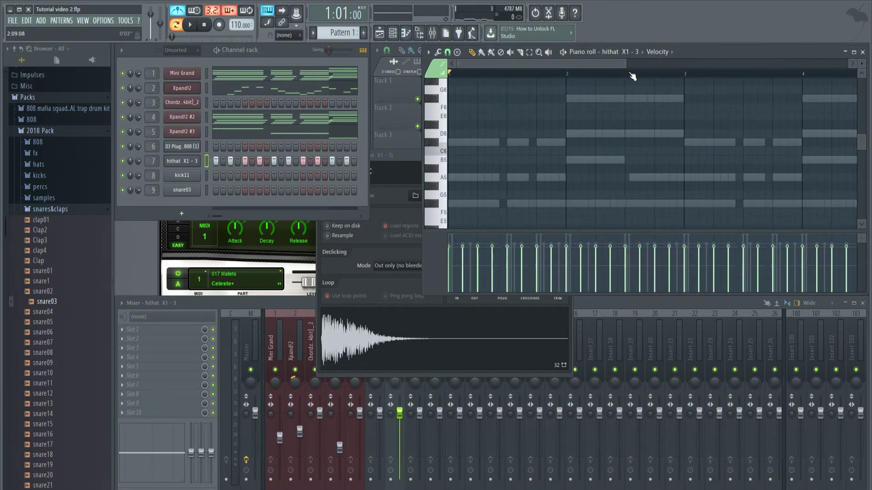
{"action": "key", "text": "space"}
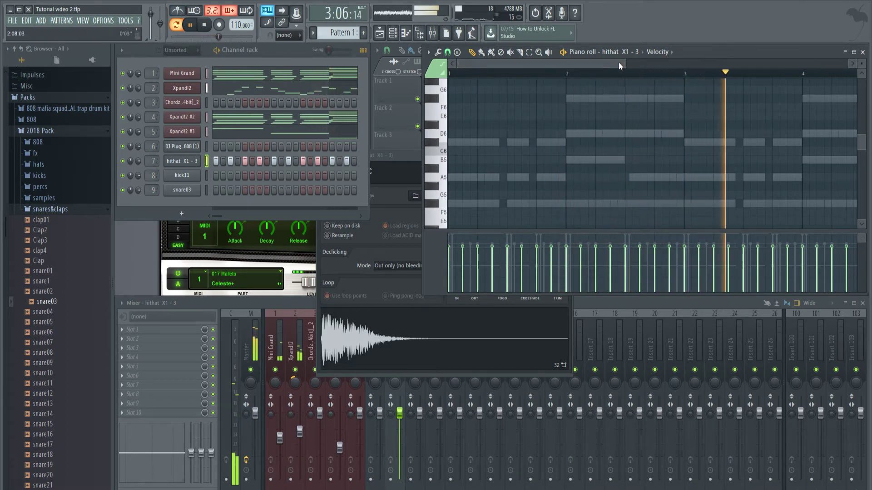
{"action": "left_click_drag", "start_coordinate": [620, 62], "coordinate": [718, 62]}
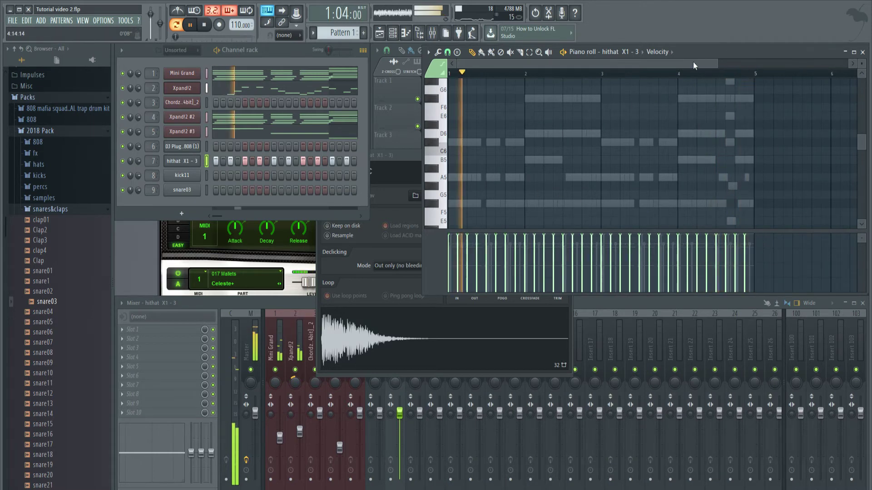
{"action": "left_click_drag", "start_coordinate": [715, 64], "coordinate": [629, 63]}
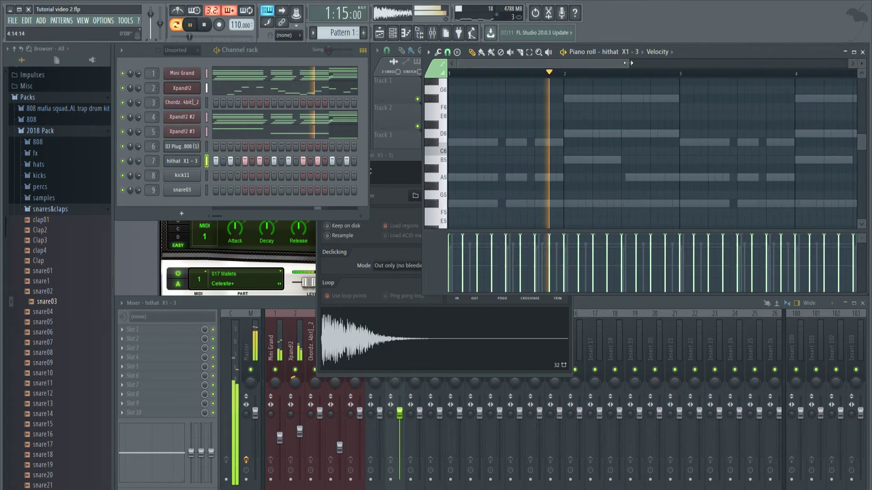
- Lower the volume of the Xpand!2 #3 mixer track and pan it slightly right
{"action": "left_click", "coordinate": [192, 132]}
{"action": "left_click", "coordinate": [192, 132]}
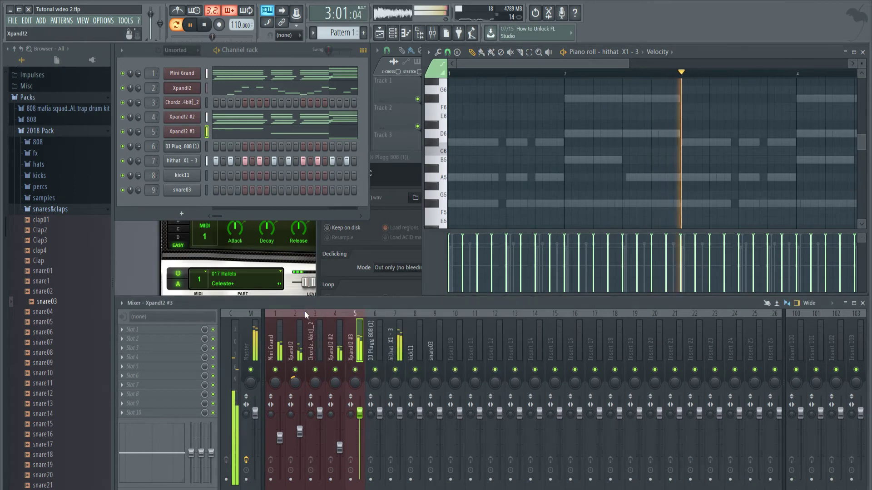
{"action": "left_click_drag", "start_coordinate": [360, 413], "coordinate": [360, 441]}
{"action": "left_click_drag", "start_coordinate": [355, 382], "coordinate": [355, 372]}
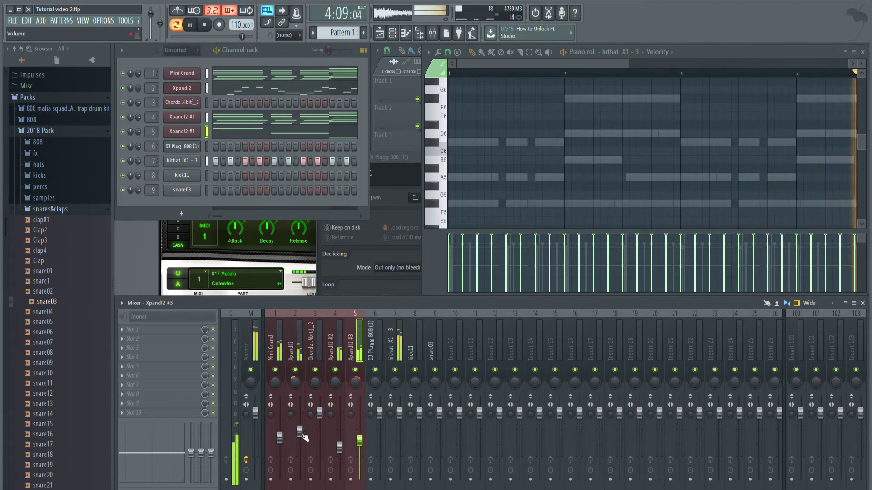
- Raise the Xpand!2 mixer level slightly against a lower Xpand!2 #3, and mute the Xpand!2 #2 track
{"action": "left_click_drag", "start_coordinate": [303, 435], "coordinate": [303, 433]}
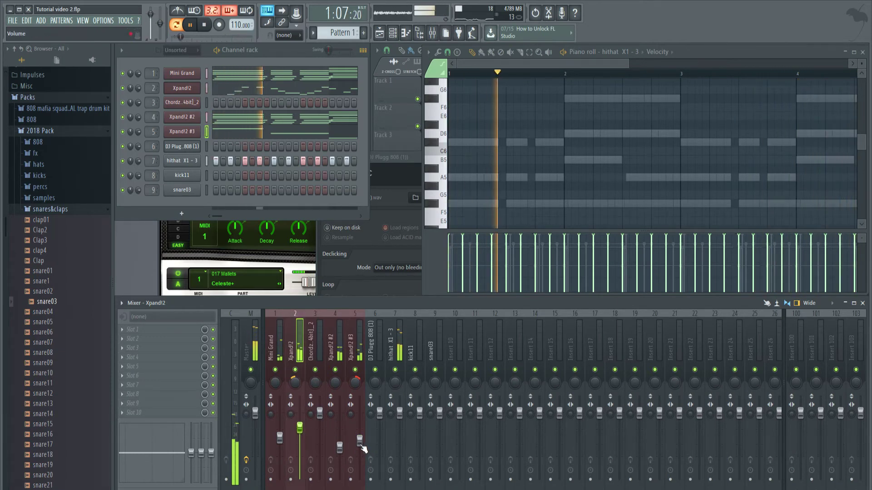
{"action": "left_click_drag", "start_coordinate": [358, 440], "coordinate": [355, 445]}
{"action": "left_click", "coordinate": [335, 370]}
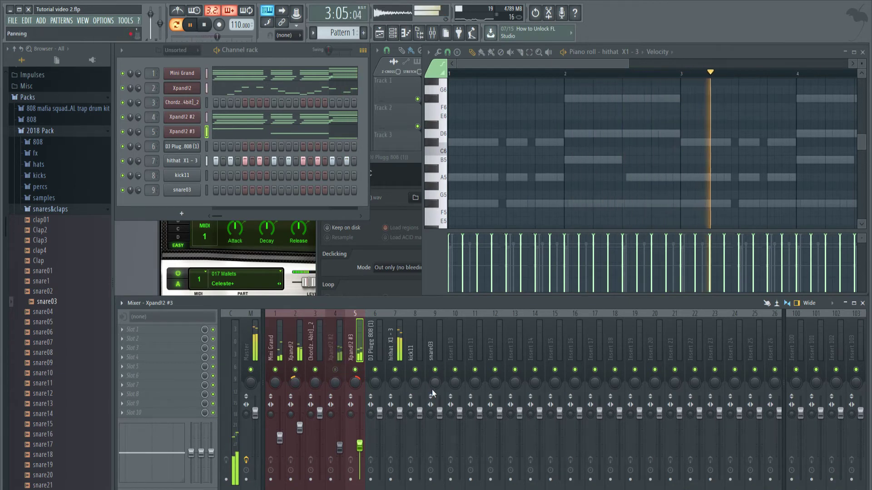
{"action": "key", "text": "space"}
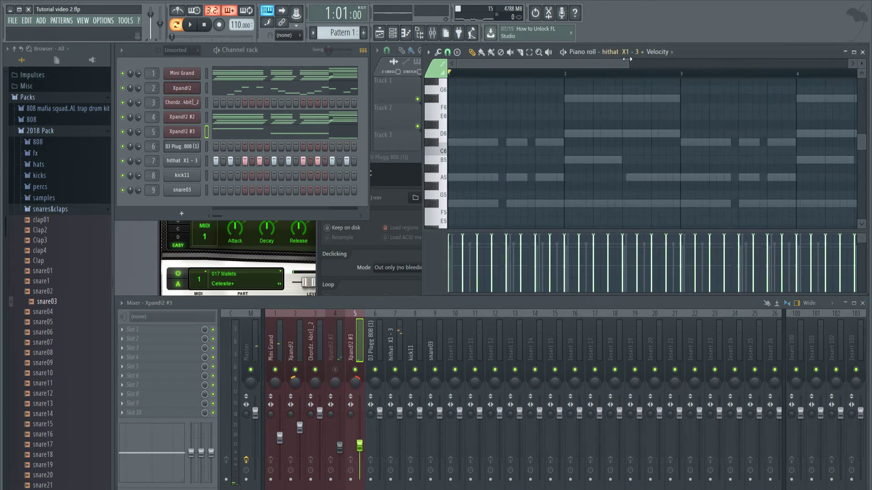
- Play the pattern and compare the pitch of the hi-hat notes with the Mini Grand notes in the piano roll
{"action": "left_click_drag", "start_coordinate": [628, 63], "coordinate": [562, 64]}
{"action": "key", "text": "space"}
{"action": "scroll", "coordinate": [613, 154], "scroll_direction": "down", "scroll_amount": 3}
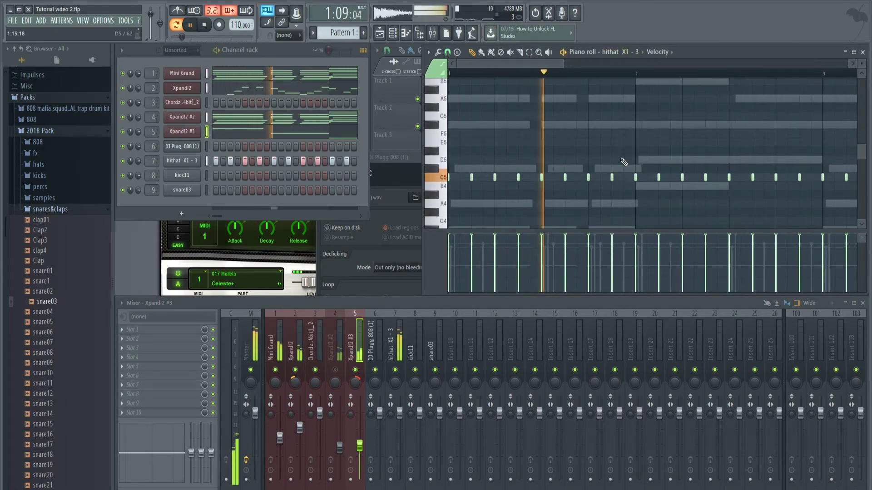
{"action": "key", "text": "space"}
{"action": "key", "text": "space"}
{"action": "key", "text": "space"}
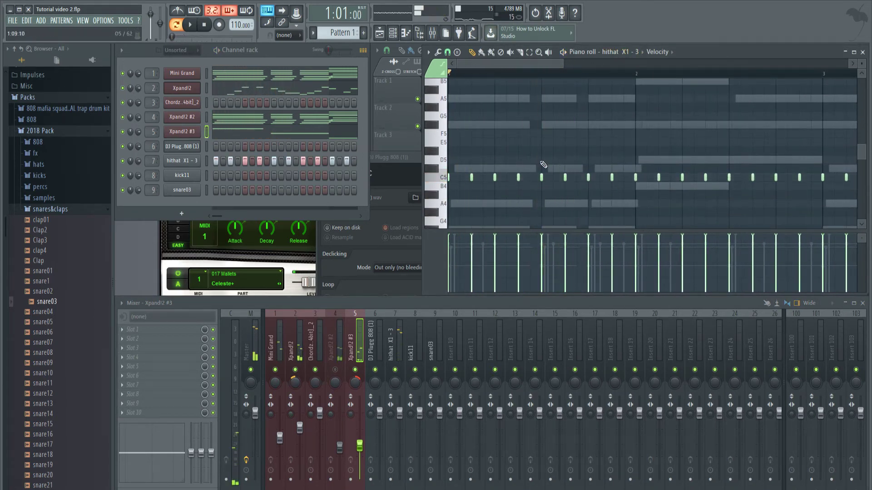
{"action": "scroll", "coordinate": [502, 196], "scroll_direction": "down", "scroll_amount": 2}
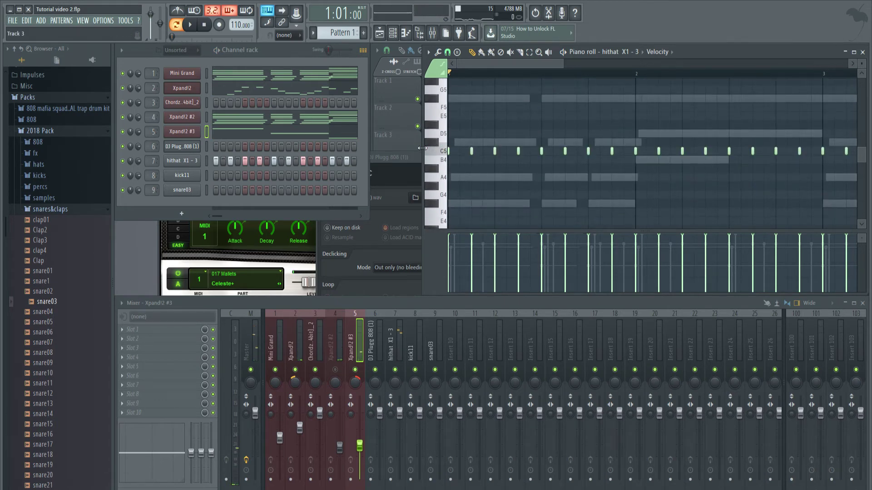
{"action": "left_click", "coordinate": [228, 78]}
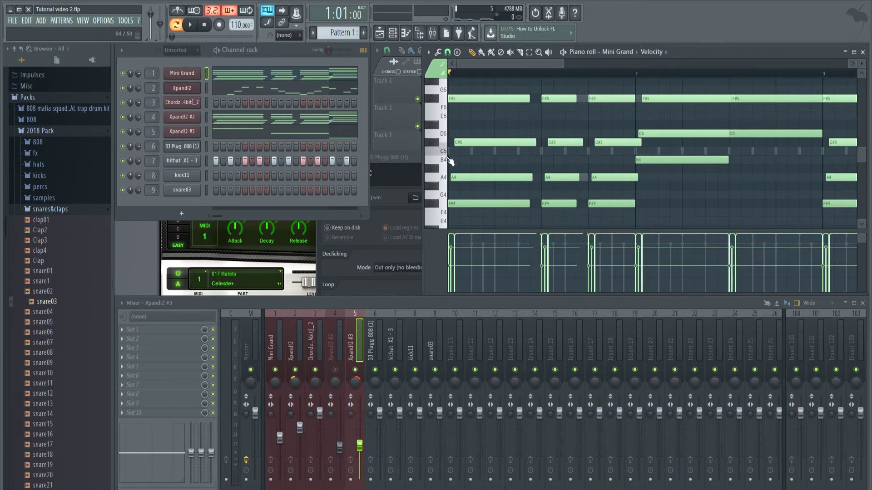
{"action": "scroll", "coordinate": [450, 161], "scroll_direction": "up", "scroll_amount": 5}
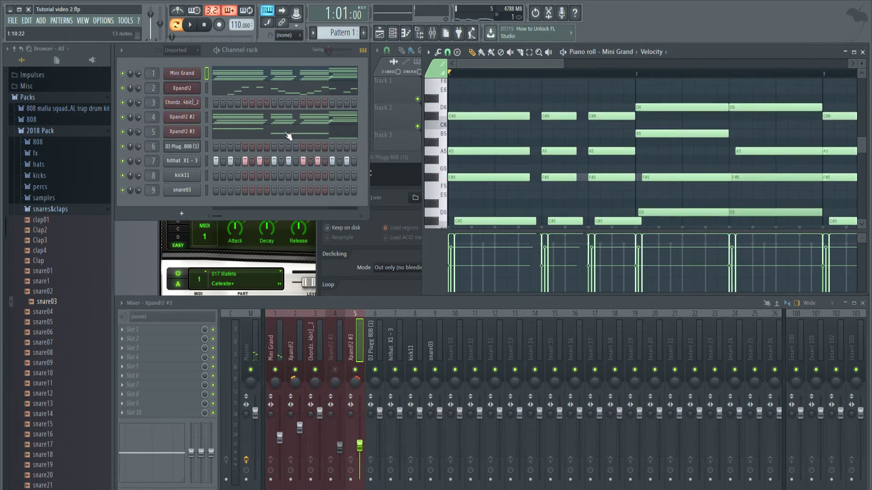
- Transpose all hithat X1 - 3 notes from C5 up to F#5 and play the pattern
{"action": "right_click", "coordinate": [193, 163]}
{"action": "left_click", "coordinate": [213, 160]}
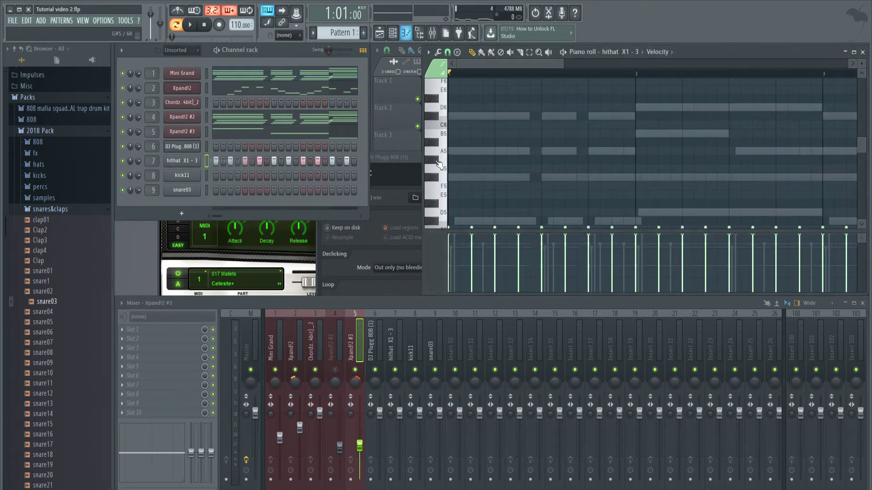
{"action": "scroll", "coordinate": [437, 127], "scroll_direction": "up", "scroll_amount": 2}
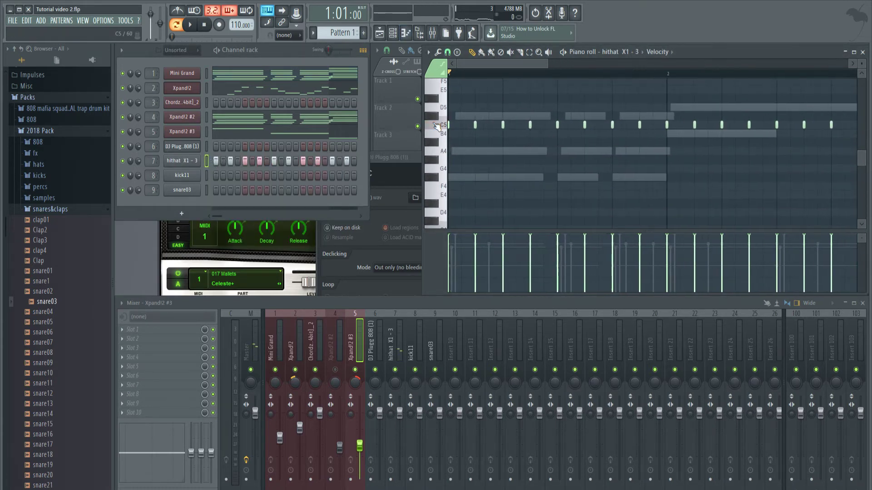
{"action": "double_click", "coordinate": [437, 127]}
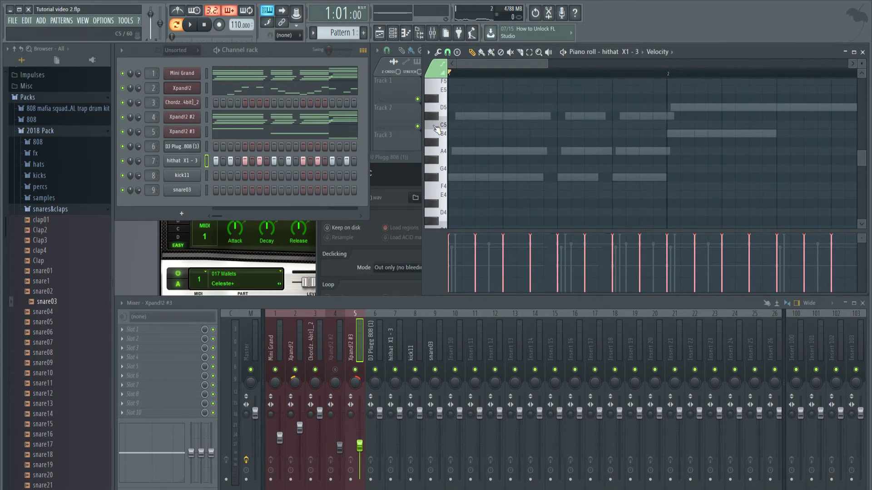
{"action": "scroll", "coordinate": [542, 100], "scroll_direction": "up", "scroll_amount": 3}
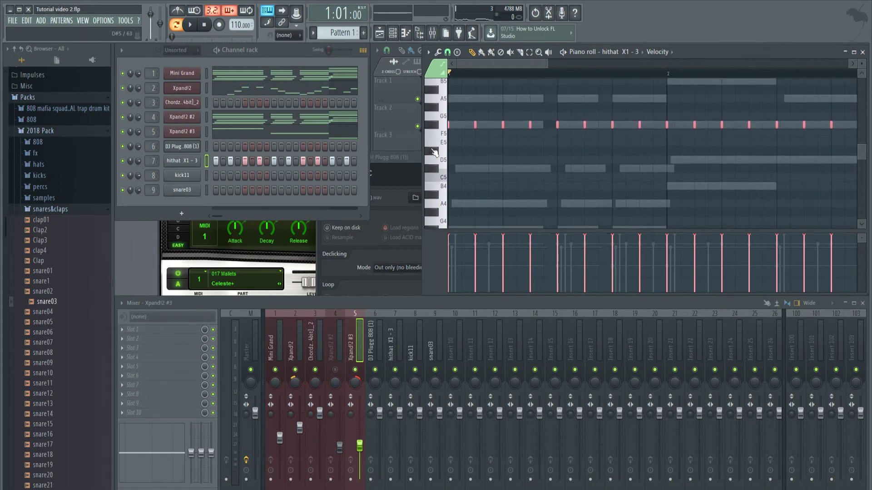
{"action": "key", "text": "space"}
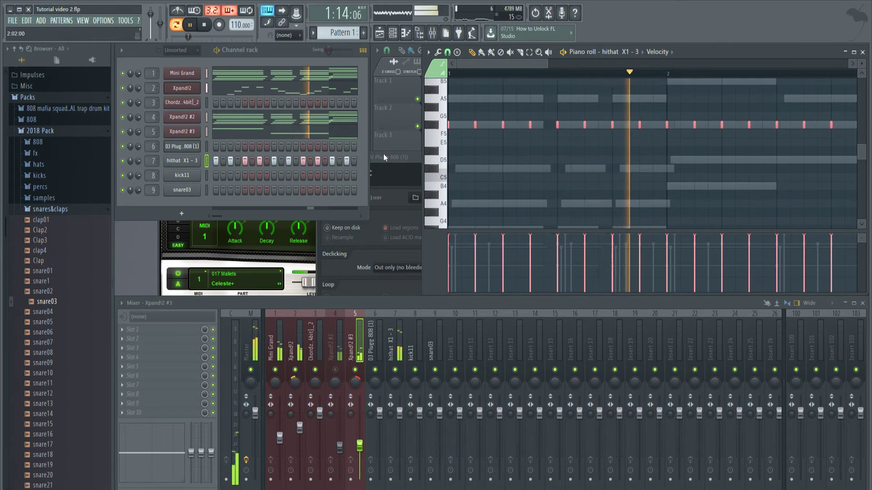
{"action": "key", "text": "space"}
- Lower the time-stretching pitch of the hithat X1 - 3 sample, play the result and deselect the hi-hat notes
{"action": "left_click", "coordinate": [190, 166]}
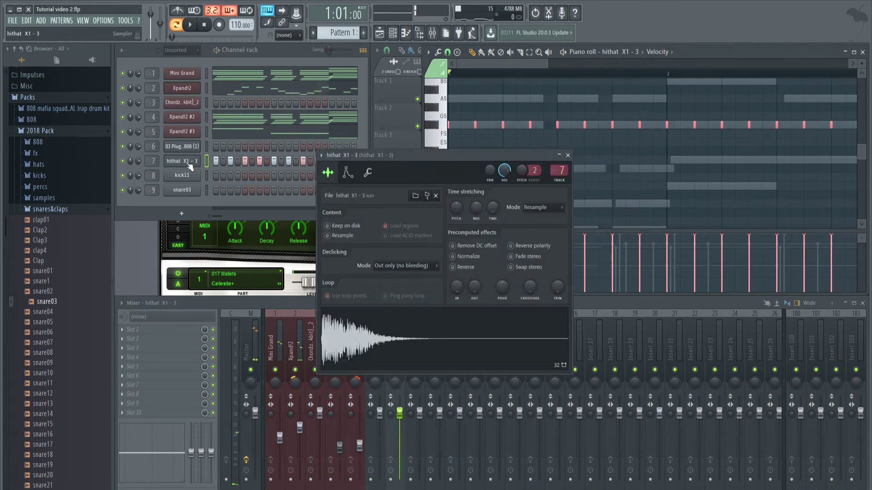
{"action": "left_click_drag", "start_coordinate": [464, 214], "coordinate": [460, 220]}
{"action": "key", "text": "space"}
{"action": "key", "text": "space"}
{"action": "key", "text": "space"}
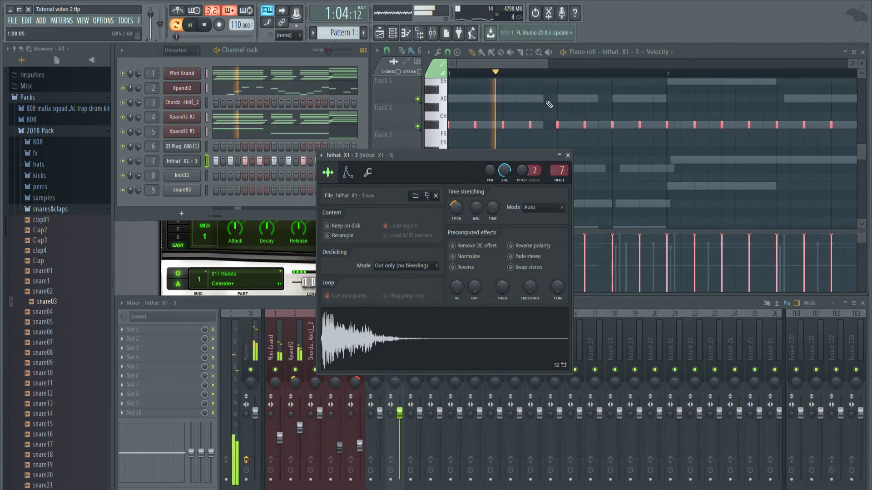
{"action": "left_click", "coordinate": [540, 65]}
{"action": "key", "text": "space"}
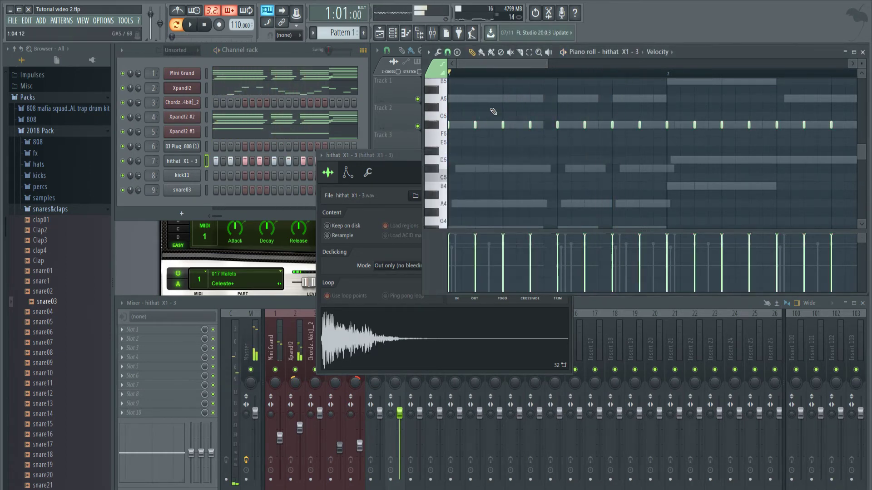
{"action": "key", "text": "space"}
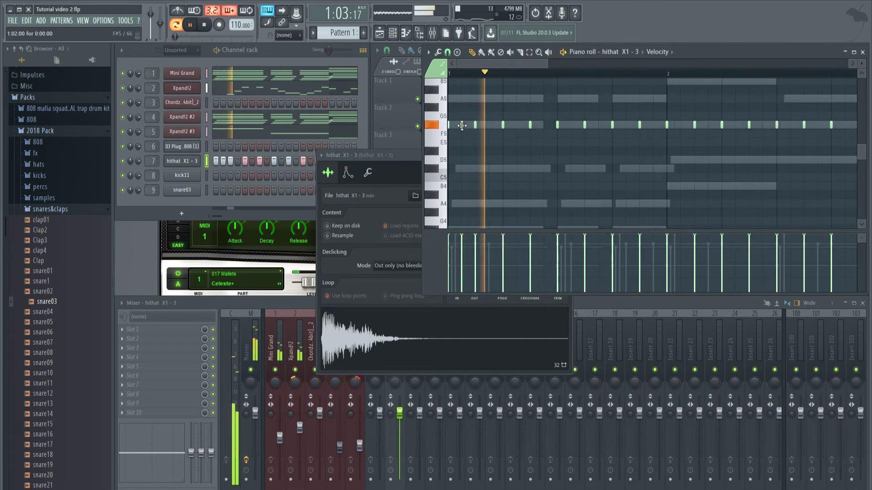
{"action": "key", "text": "space"}
{"action": "key", "text": "space"}
{"action": "key", "text": "space"}
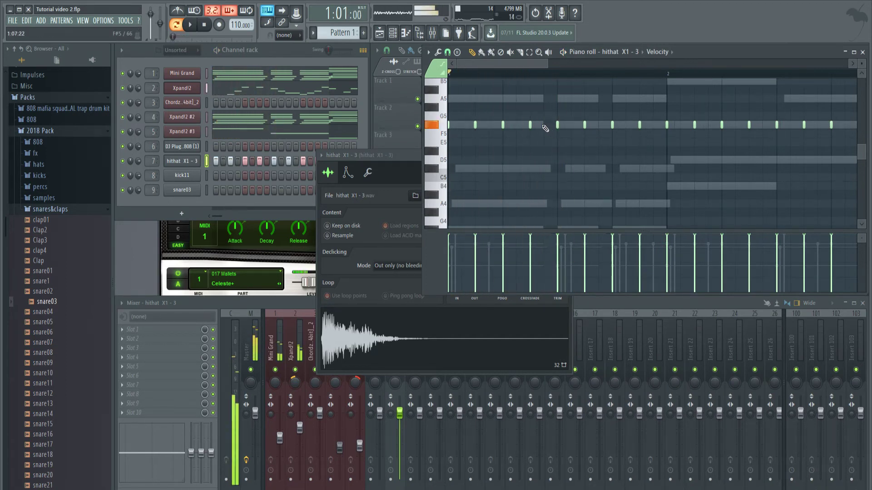
- Add extra F#5 hi-hat hits on steps 8 and 14 of bar 1 and play the pattern
{"action": "left_click", "coordinate": [545, 124]}
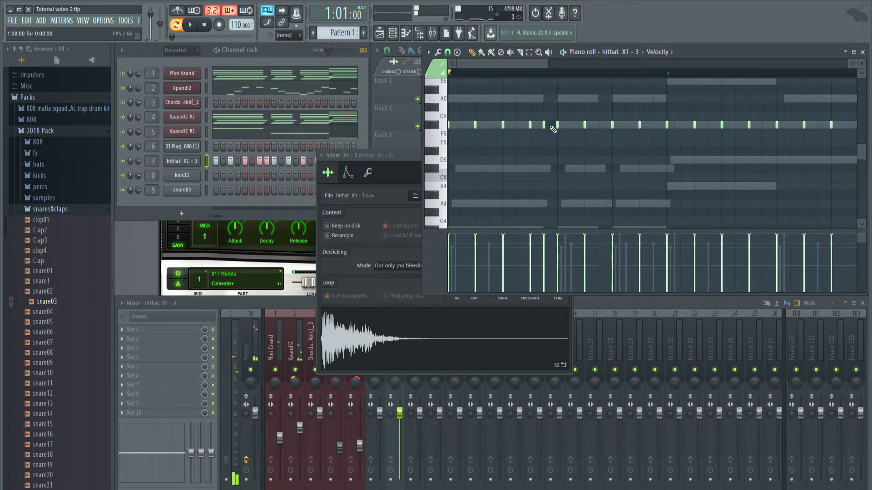
{"action": "key", "text": "space"}
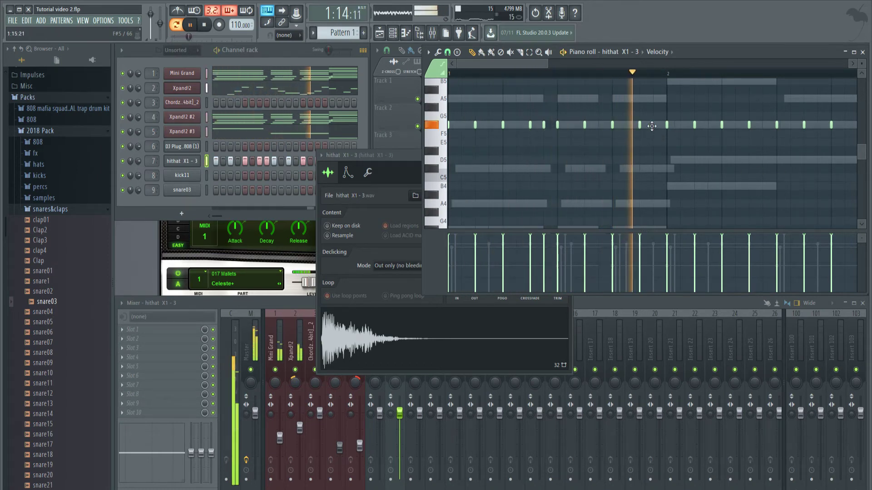
{"action": "key", "text": "space"}
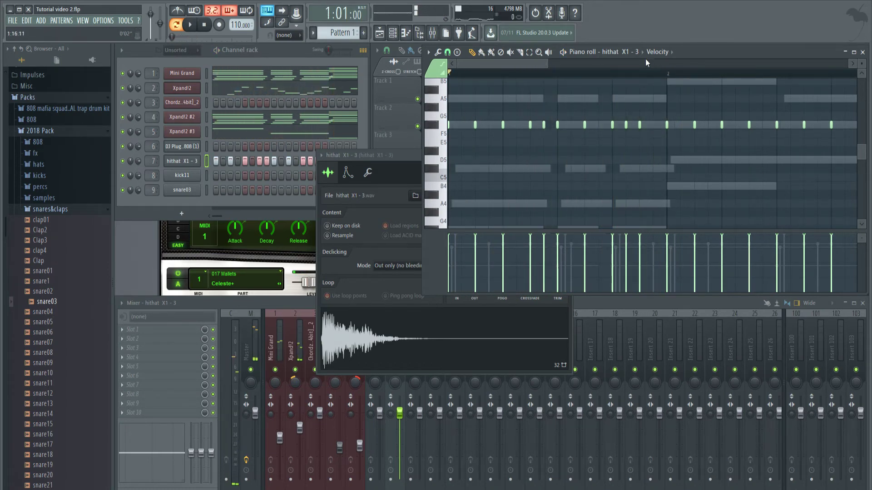
- Set the piano roll snap to 1/4 step and add an F#5 hi-hat hit on step 10 of bar 1
{"action": "left_click_drag", "start_coordinate": [549, 64], "coordinate": [522, 65]}
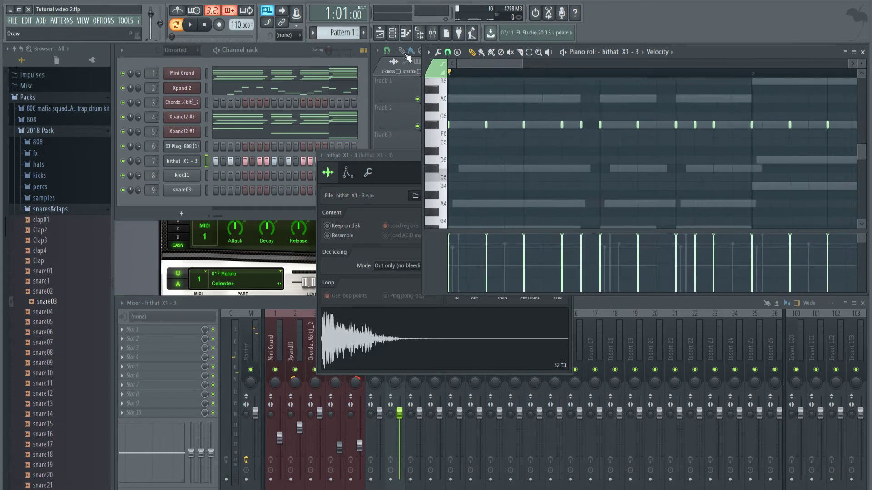
{"action": "left_click", "coordinate": [429, 53]}
{"action": "mouse_move", "coordinate": [456, 121]}
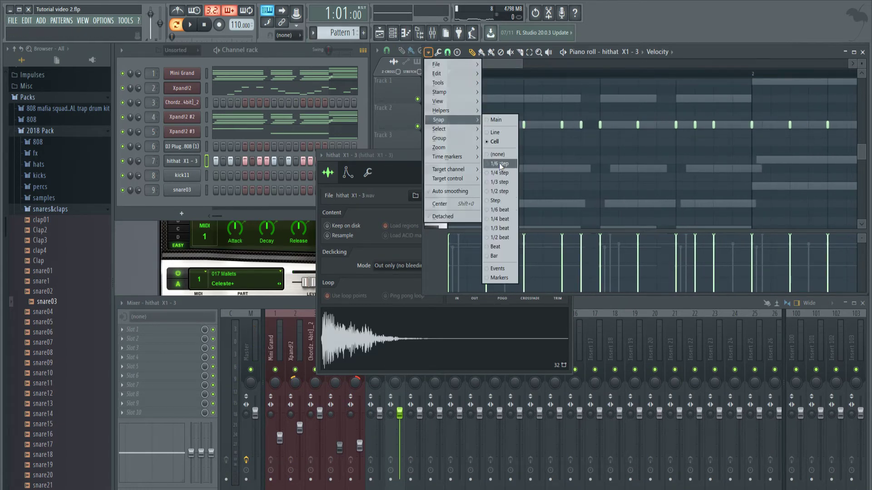
{"action": "left_click", "coordinate": [505, 173]}
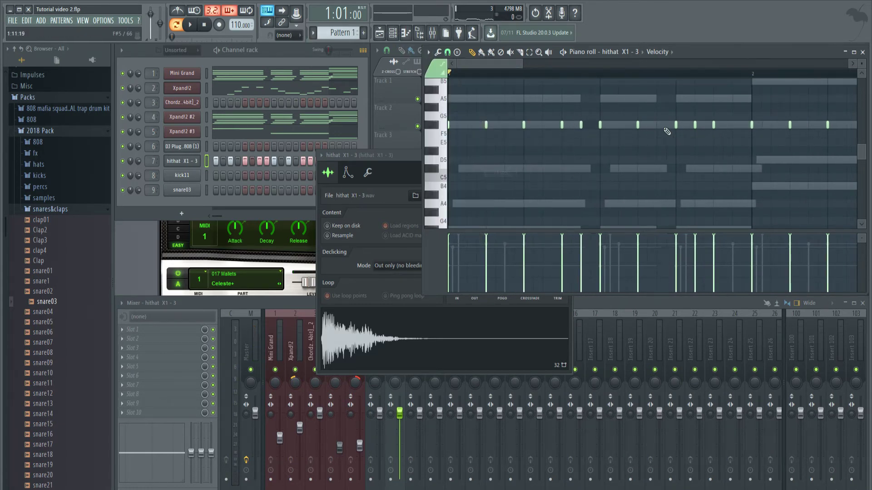
{"action": "left_click", "coordinate": [621, 126]}
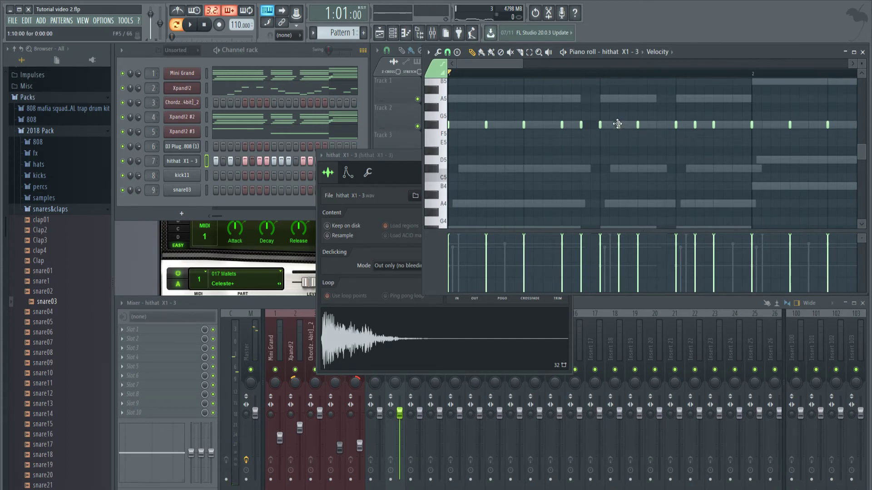
- Fill steps 13 and 14 of bar 1 with half-step F#5 hi-hat hits and play the pattern
{"action": "left_click", "coordinate": [687, 126]}
{"action": "left_click", "coordinate": [699, 126]}
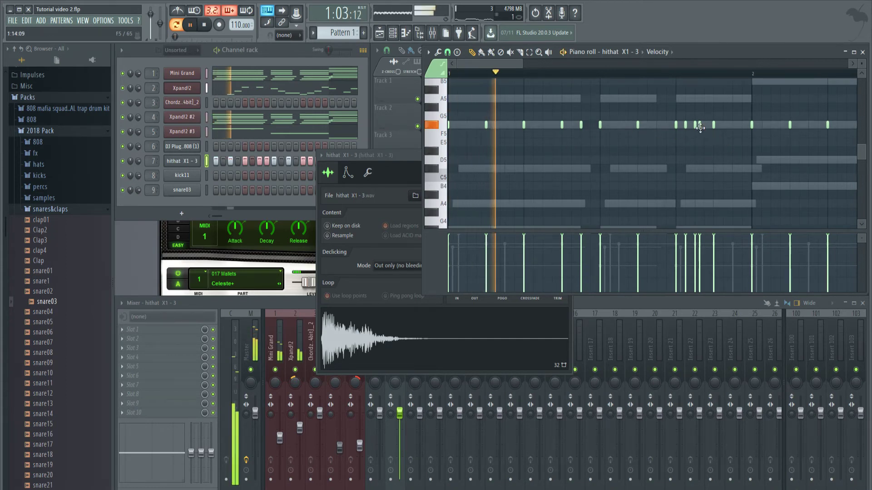
{"action": "key", "text": "space"}
{"action": "left_click_drag", "start_coordinate": [517, 61], "coordinate": [533, 62]}
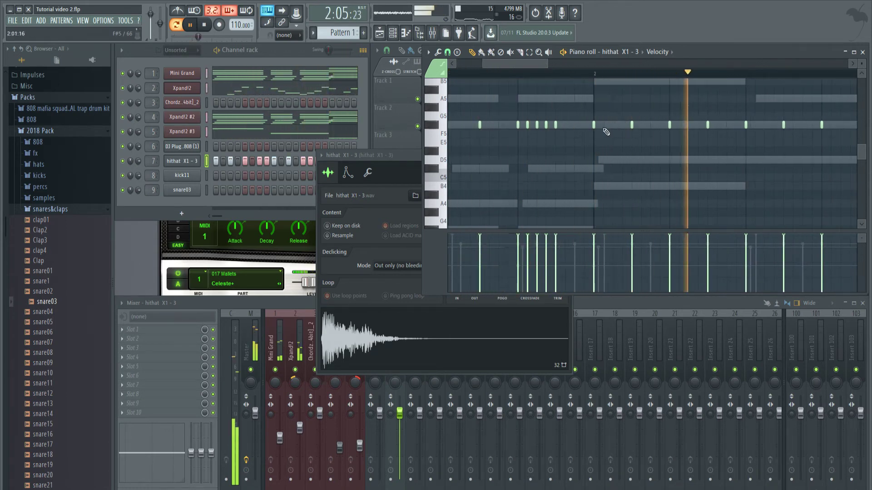
{"action": "key", "text": "space"}
- Program a quarter-step F#5 hi-hat roll across steps 11 and 12 of bar 2 and play the pattern
{"action": "left_click_drag", "start_coordinate": [519, 61], "coordinate": [552, 63]}
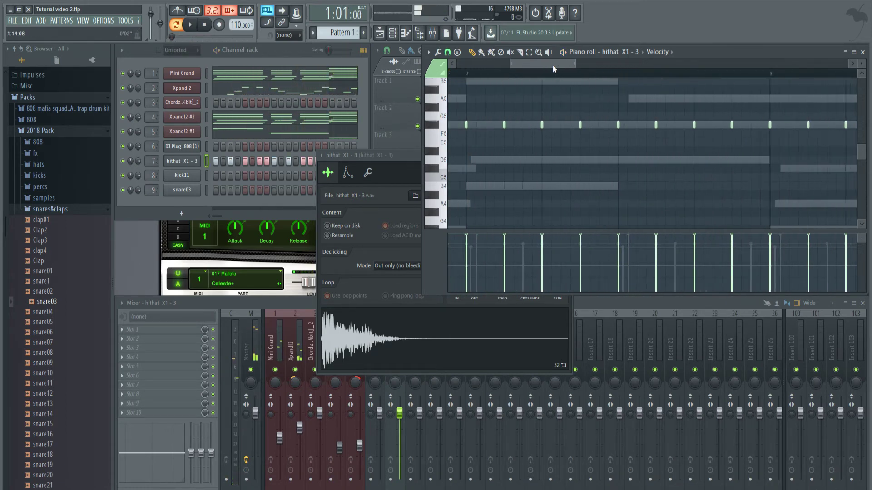
{"action": "left_click", "coordinate": [599, 125]}
{"action": "left_click", "coordinate": [608, 125]}
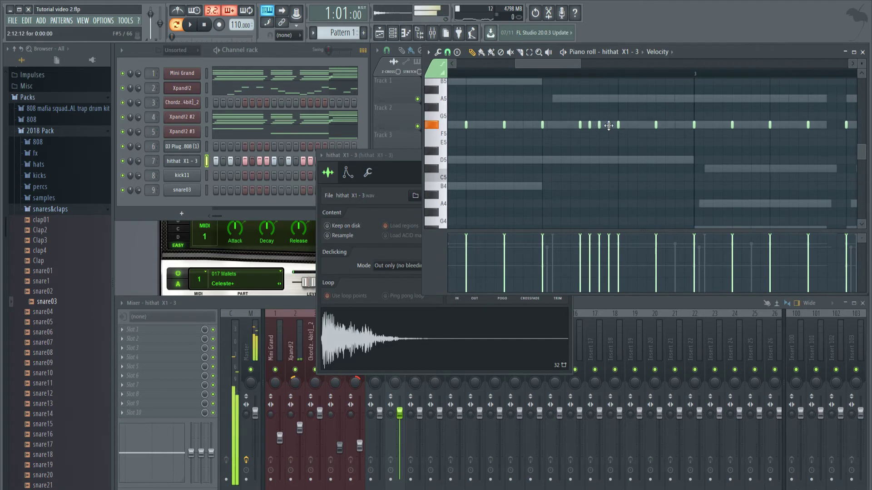
{"action": "left_click_drag", "start_coordinate": [581, 63], "coordinate": [564, 67]}
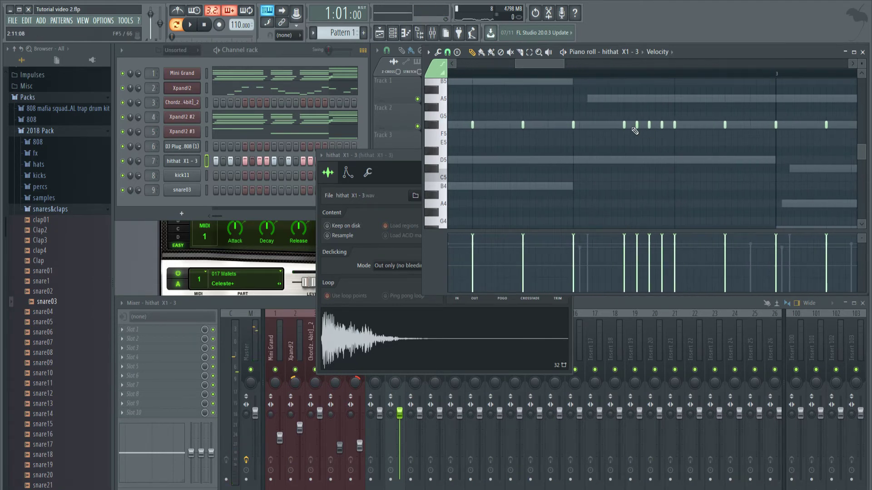
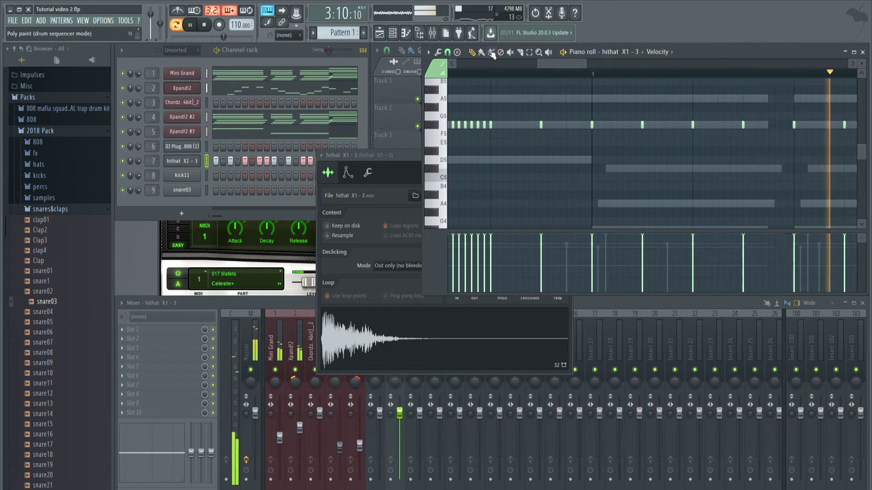
{"action": "key", "text": "space"}
- Add an F#5 hi-hat hit on step 10 of bar 3 while the pattern plays
{"action": "left_click_drag", "start_coordinate": [586, 64], "coordinate": [614, 65]}
{"action": "key", "text": "space"}
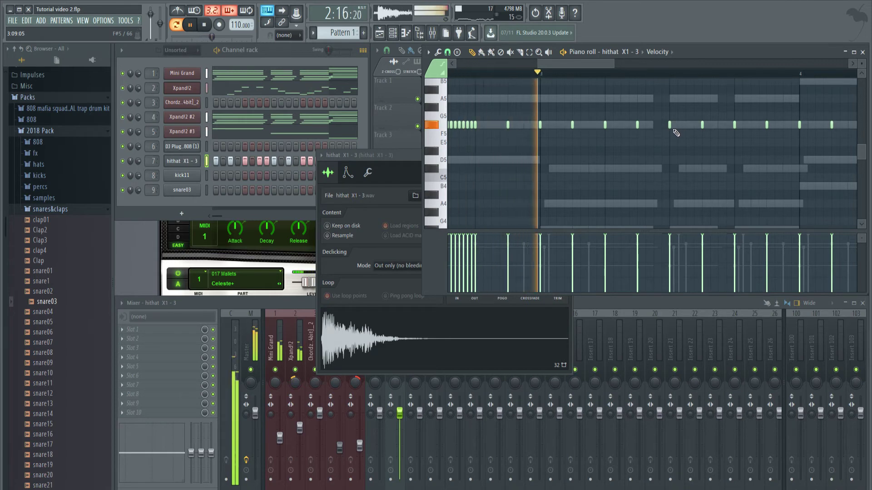
{"action": "left_click", "coordinate": [689, 127]}
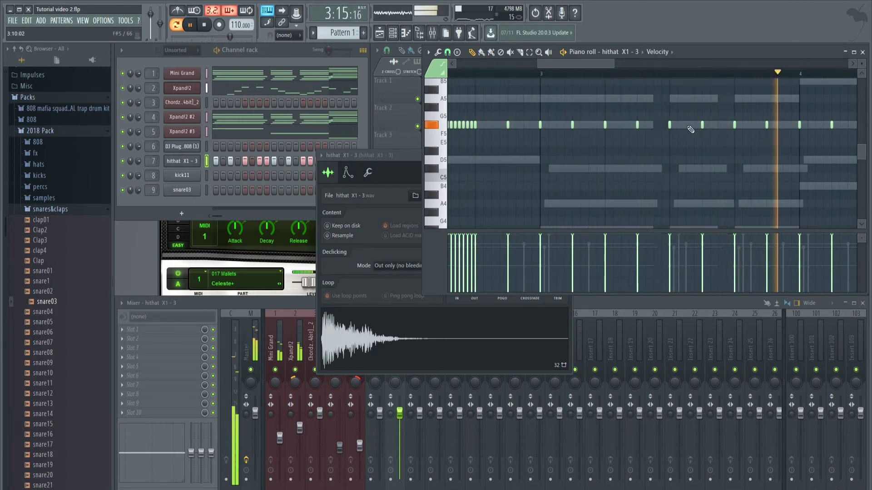
- Add half-step F#5 hi-hat rolls on steps 1–2 and 13–14 of bar 4, plus a hit on step 16
{"action": "left_click_drag", "start_coordinate": [573, 64], "coordinate": [636, 64]}
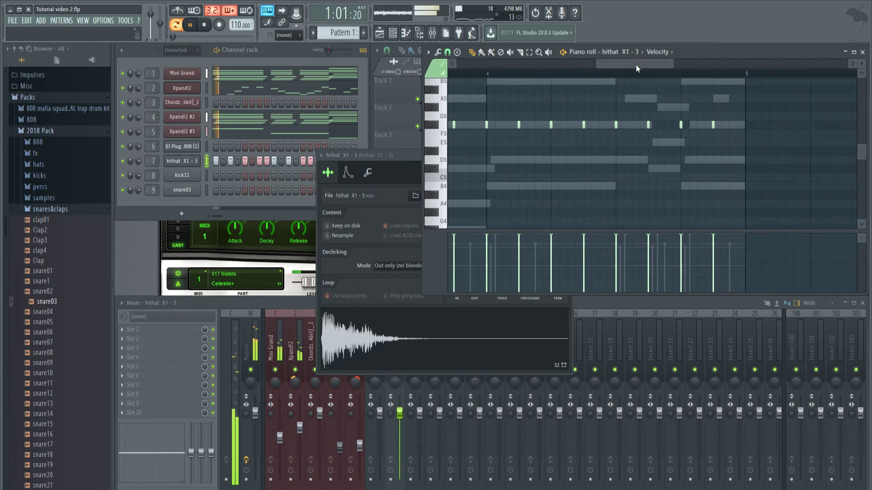
{"action": "left_click", "coordinate": [696, 125]}
{"action": "left_click", "coordinate": [705, 125]}
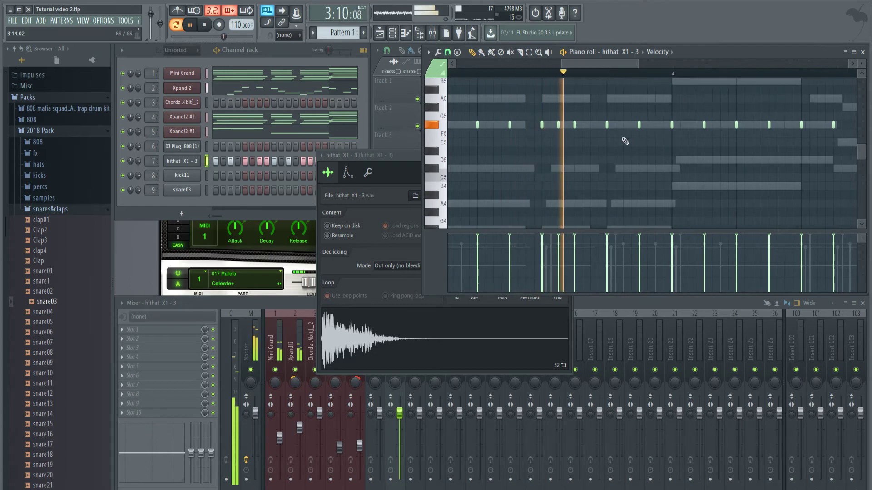
{"action": "left_click", "coordinate": [680, 125]}
{"action": "left_click", "coordinate": [688, 125]}
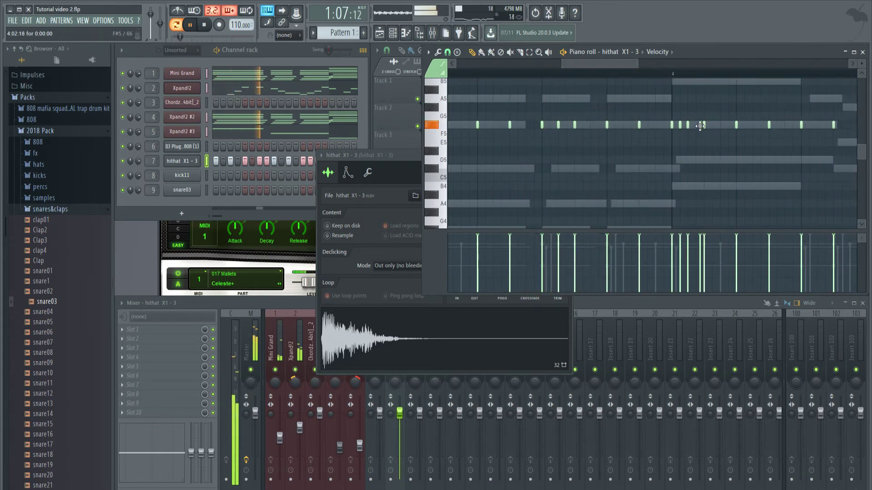
{"action": "left_click", "coordinate": [696, 125]}
{"action": "left_click_drag", "start_coordinate": [620, 67], "coordinate": [516, 66]}
{"action": "key", "text": "space"}
- Switch the event lane to note pan, pan the hi-hat rolls to alternating sides tapering toward centre, and play the pattern
{"action": "left_click", "coordinate": [435, 241]}
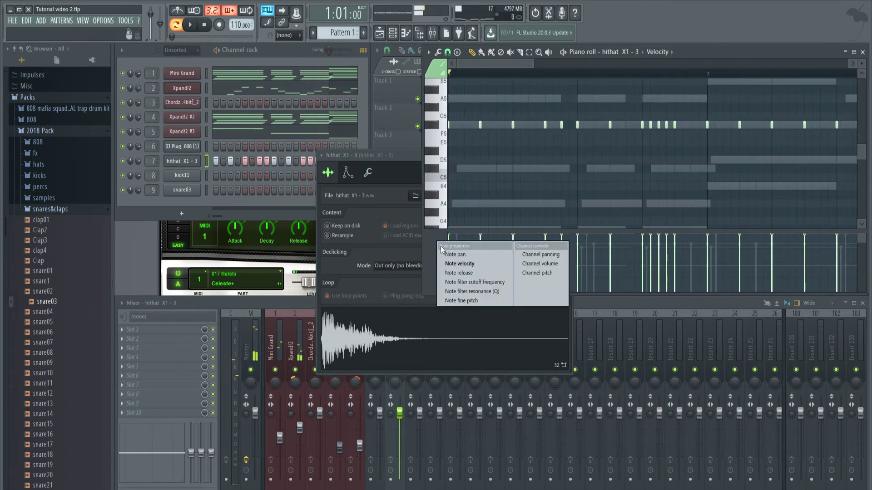
{"action": "left_click", "coordinate": [468, 253]}
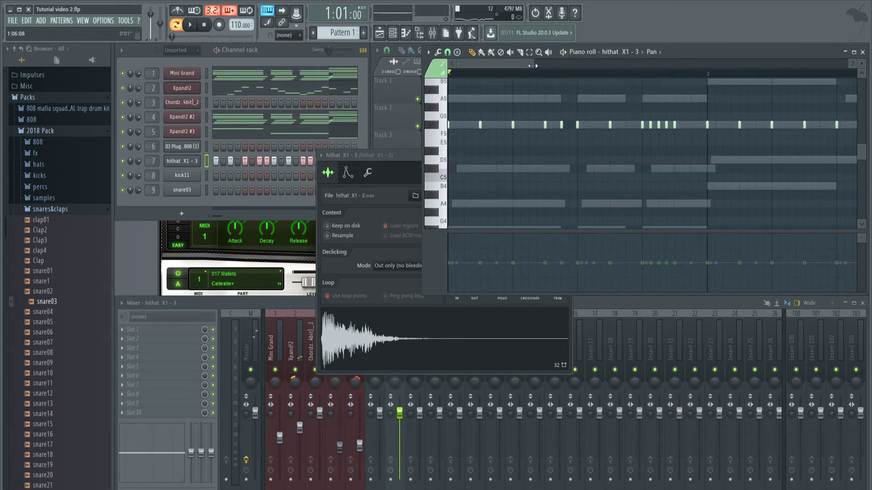
{"action": "left_click_drag", "start_coordinate": [533, 66], "coordinate": [661, 66]}
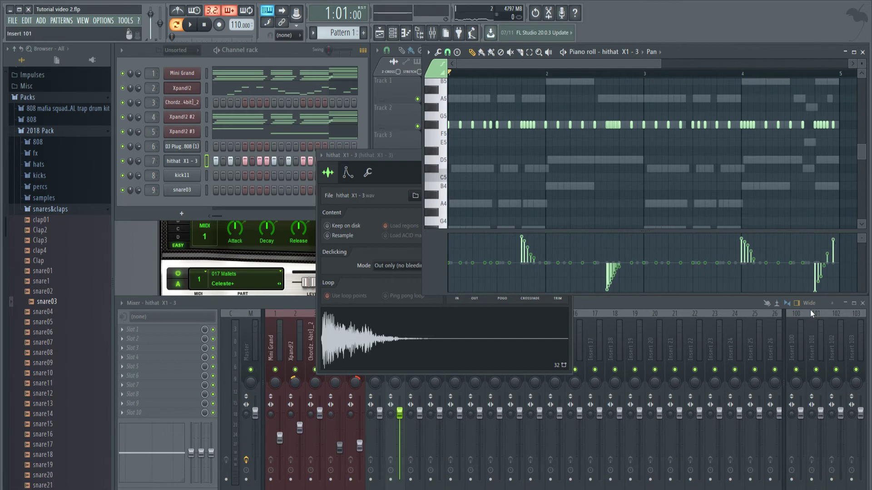
{"action": "key", "text": "space"}
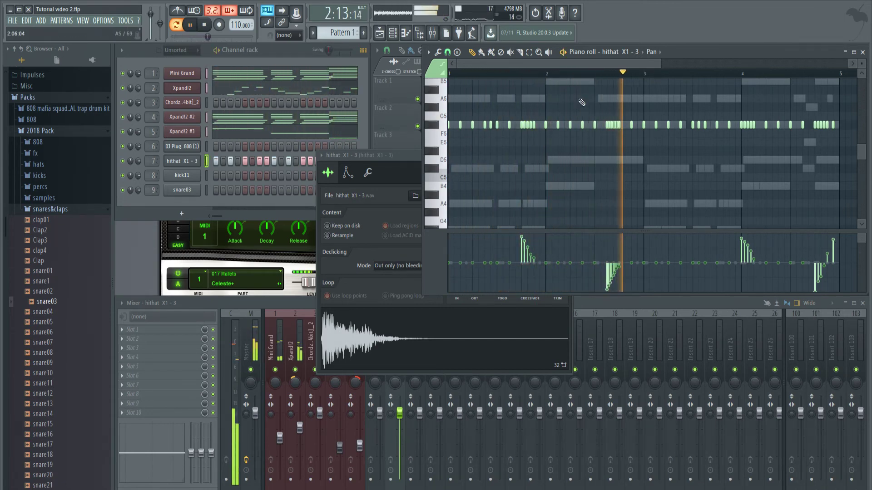
- Transpose the bar 1 hi-hat roll up to A5 and the bar 2 roll down to E5, and play the pattern
{"action": "key", "text": "space"}
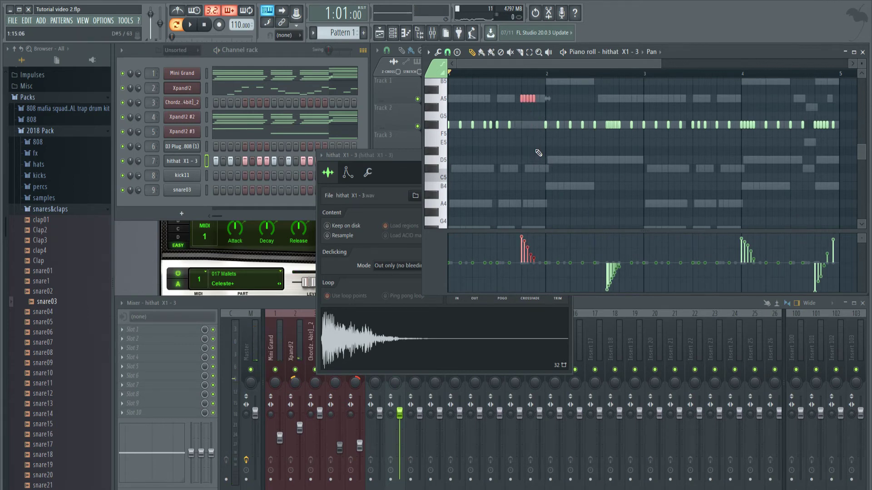
{"action": "key", "text": "space"}
{"action": "left_click", "coordinate": [609, 125]}
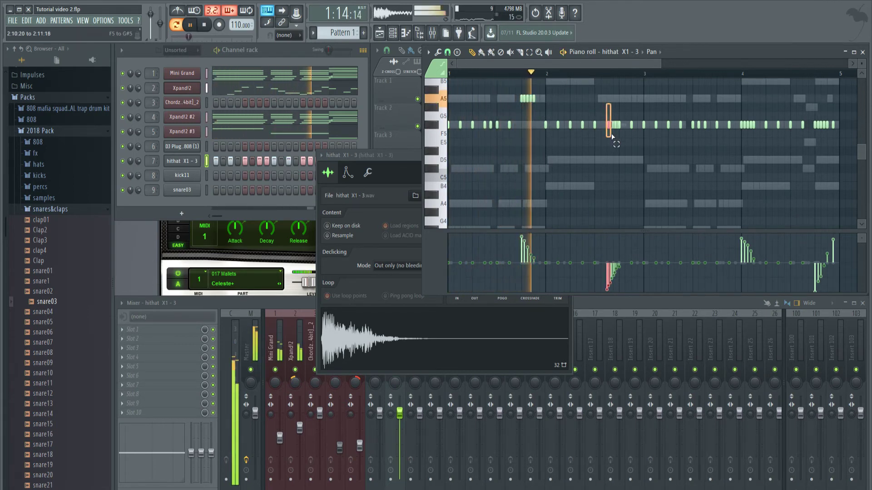
{"action": "left_click_drag", "start_coordinate": [612, 136], "coordinate": [618, 140]}
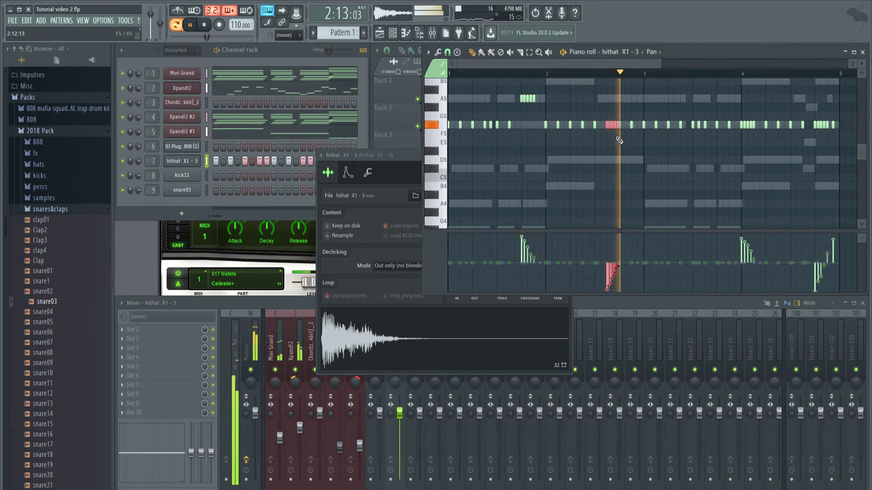
{"action": "key", "text": "space"}
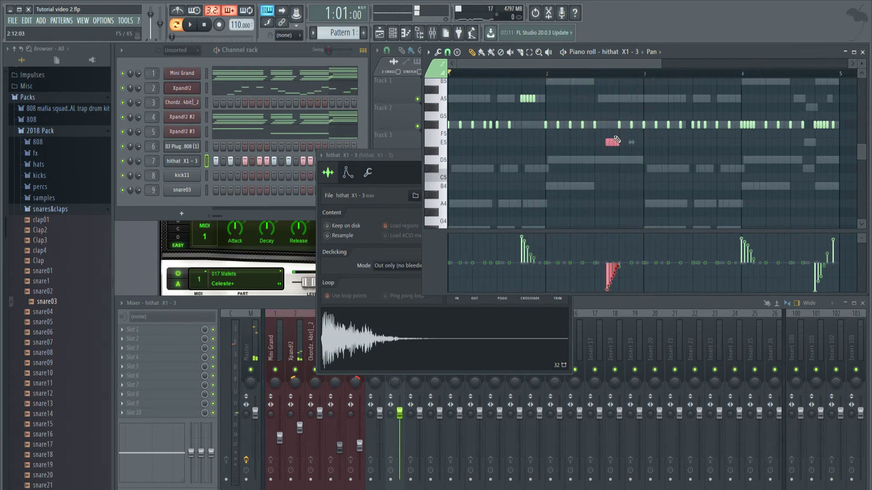
{"action": "key", "text": "space"}
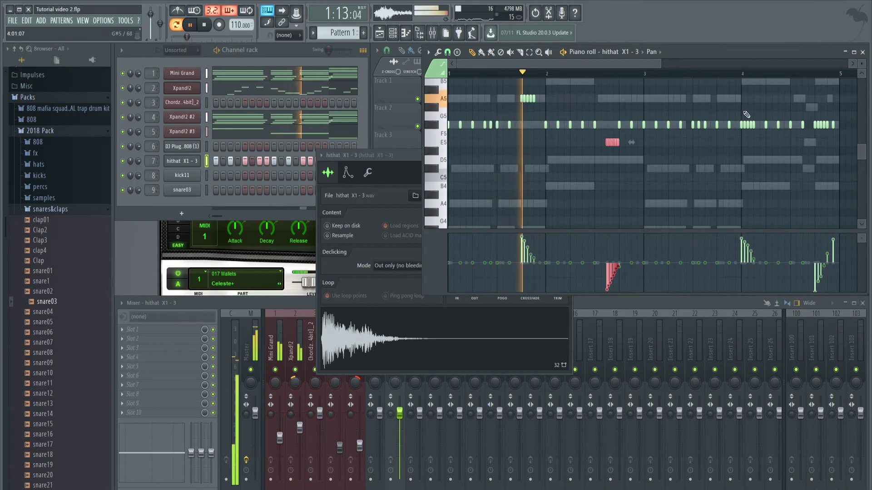
- Transpose the hi-hat roll at the start of bar 4 up to A5
{"action": "left_click_drag", "start_coordinate": [741, 109], "coordinate": [754, 136]}
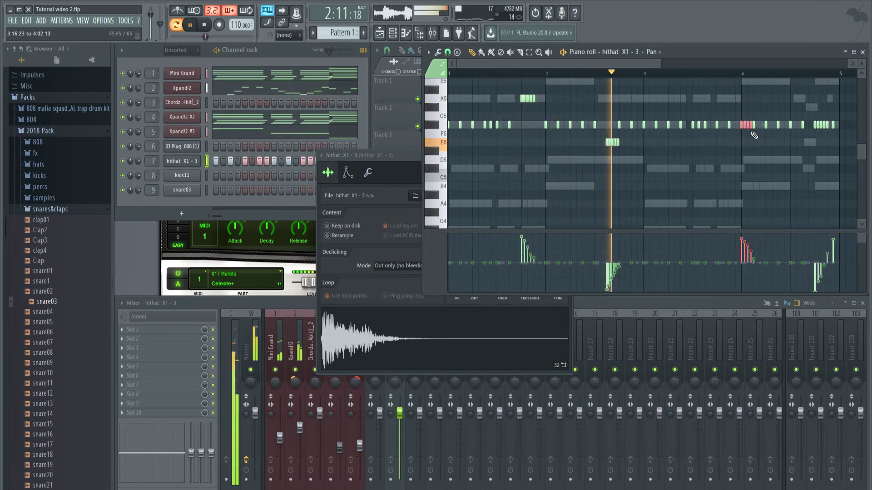
{"action": "key", "text": "shift+Up"}
{"action": "key", "text": "shift+Up"}
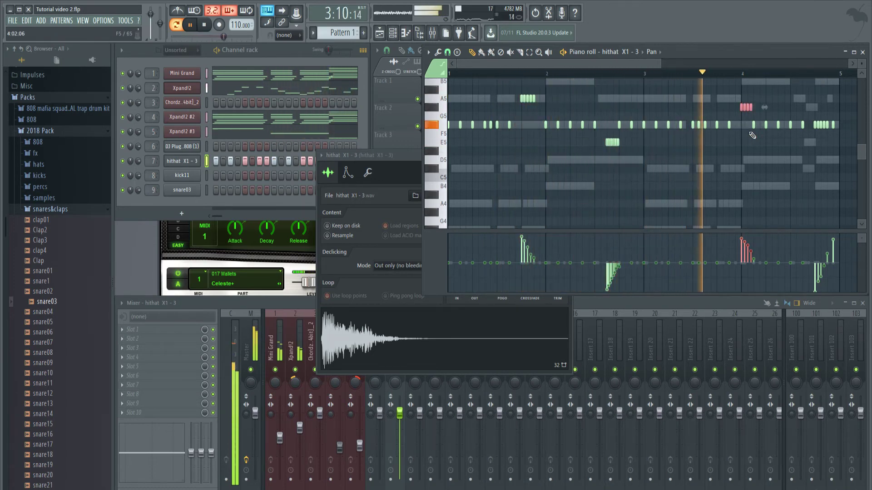
{"action": "key", "text": "shift+Up"}
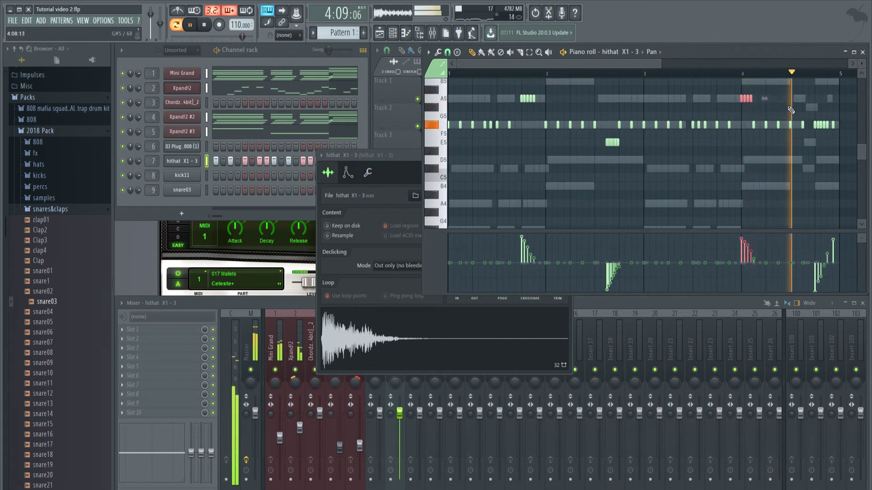
- Transpose the hi-hat roll at the end of bar 4 down to D#5
{"action": "left_click_drag", "start_coordinate": [812, 105], "coordinate": [828, 137]}
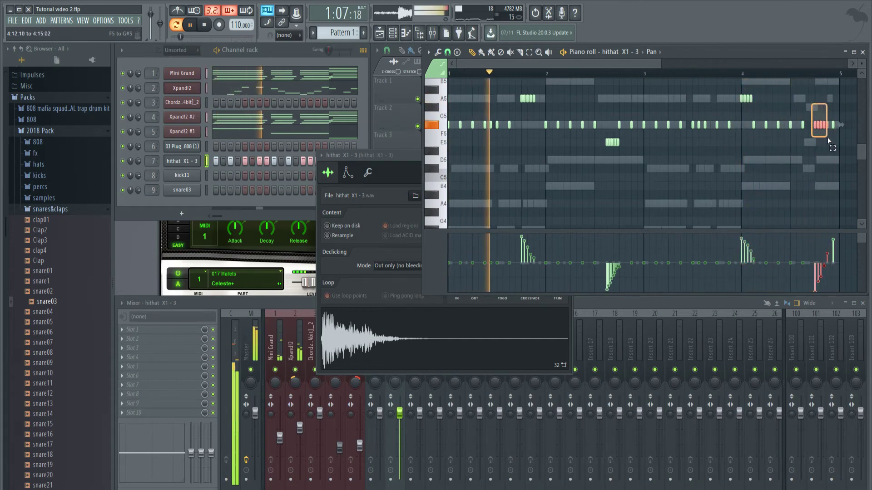
{"action": "key", "text": "shift+Down"}
{"action": "key", "text": "shift+Down"}
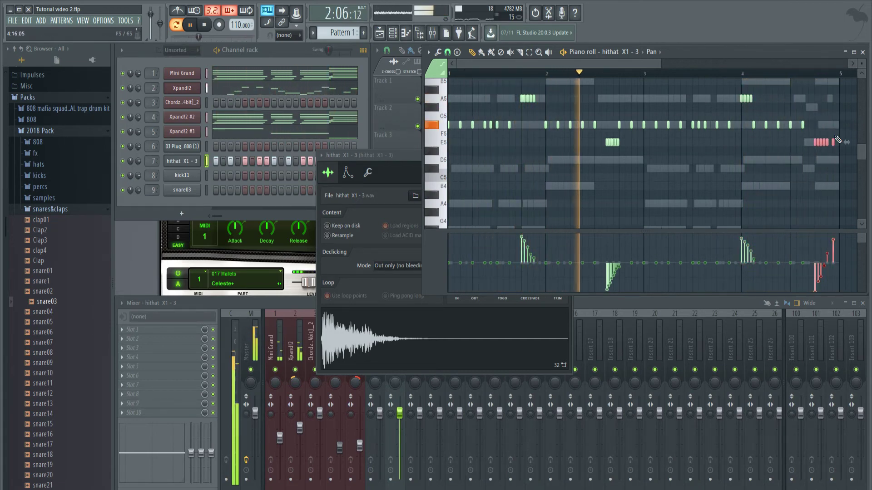
{"action": "key", "text": "shift+Down"}
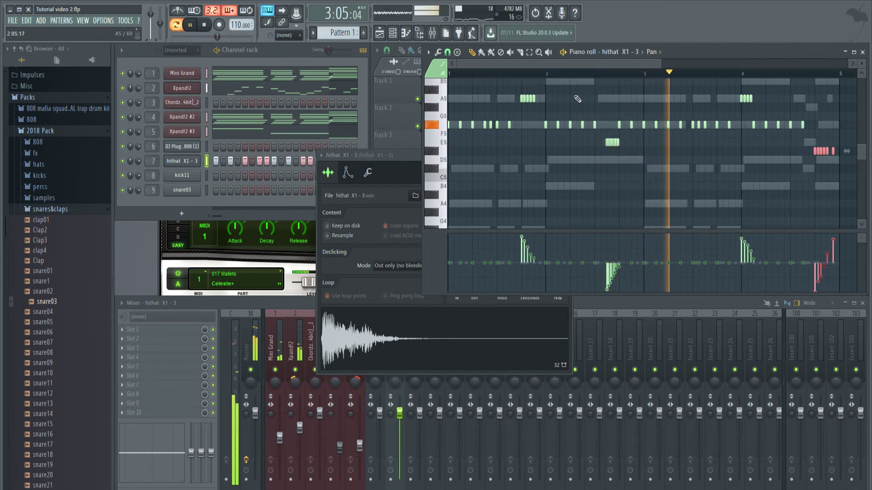
- Select all A5 hi-hat notes in bars 1 and 4 and lower them to G5
{"action": "left_click_drag", "start_coordinate": [522, 86], "coordinate": [566, 110]}
{"action": "left_click", "coordinate": [442, 104], "text": "ctrl"}
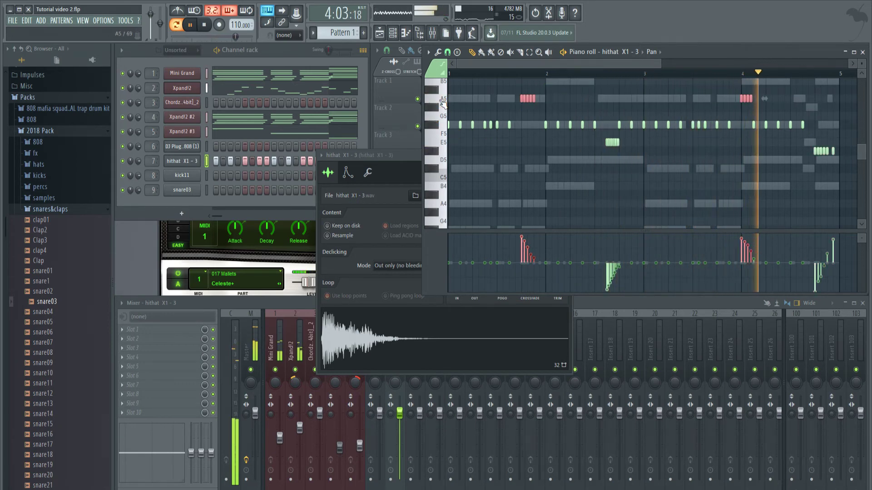
{"action": "key", "text": "shift+Down"}
{"action": "key", "text": "shift+Down"}
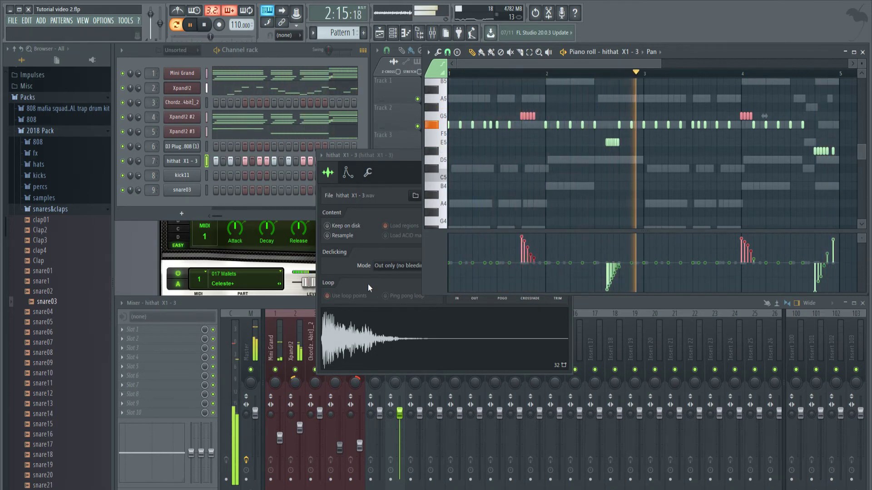
- Lower the mixer volume of the hithat X1 - 3 track and stop playback
{"action": "left_click", "coordinate": [265, 301]}
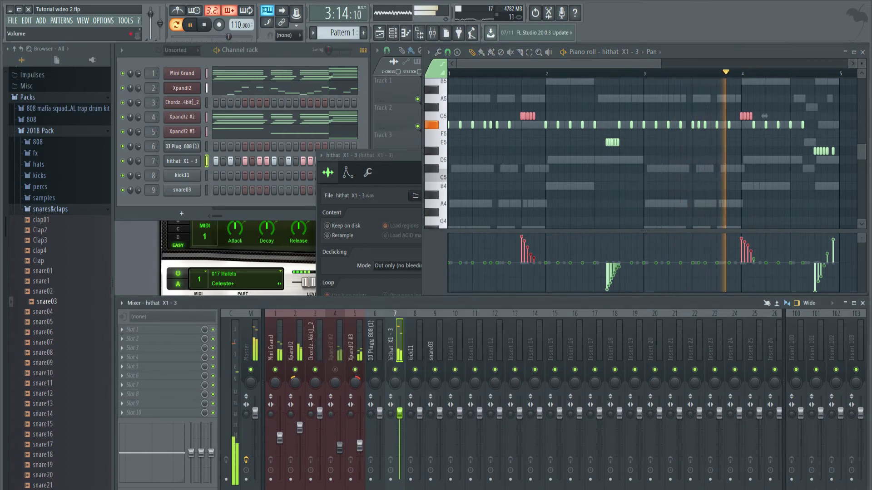
{"action": "left_click_drag", "start_coordinate": [400, 413], "coordinate": [399, 437]}
{"action": "key", "text": "space"}
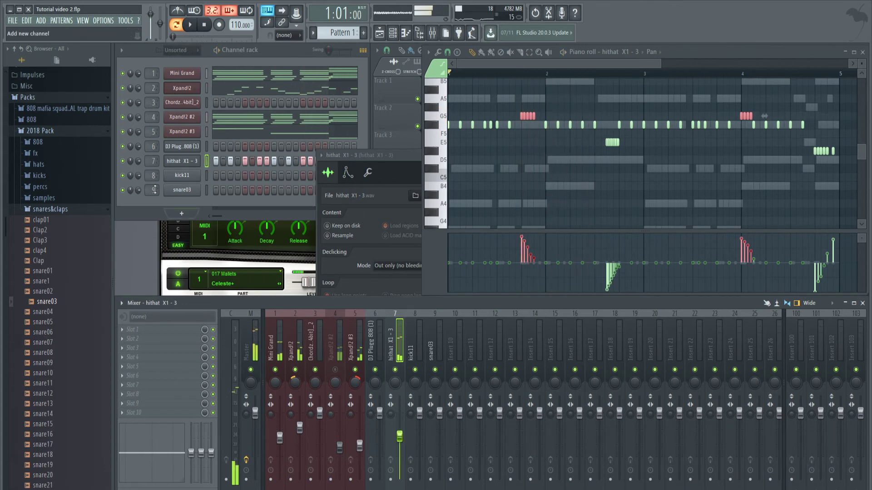
- Open the snare03 channel and record snare hits on C5 into the pattern
{"action": "left_click", "coordinate": [182, 190]}
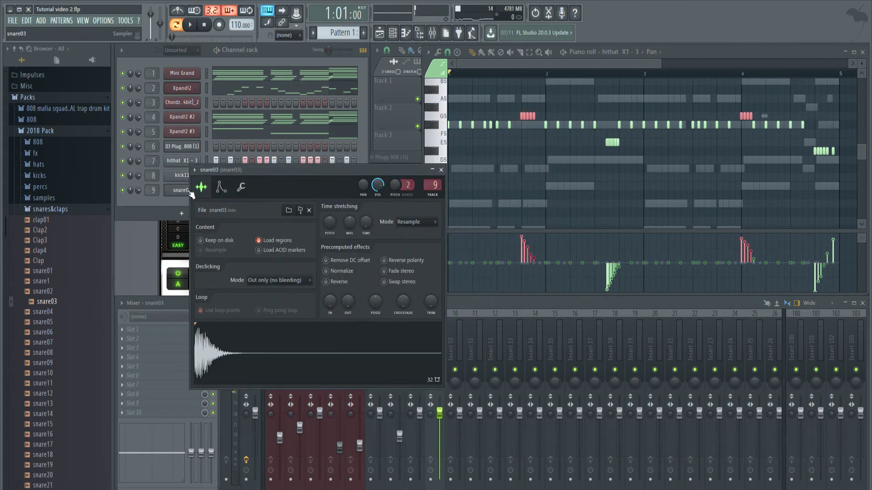
{"action": "left_click", "coordinate": [220, 25]}
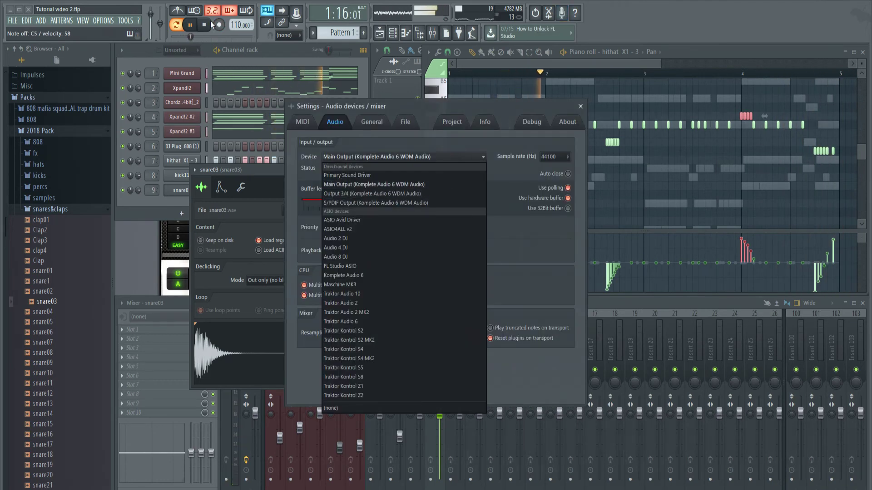
- Choose Main Output (Komplete Audio 6 WDM Audio) as the audio device and close the settings and snare03 windows
{"action": "left_click", "coordinate": [404, 185]}
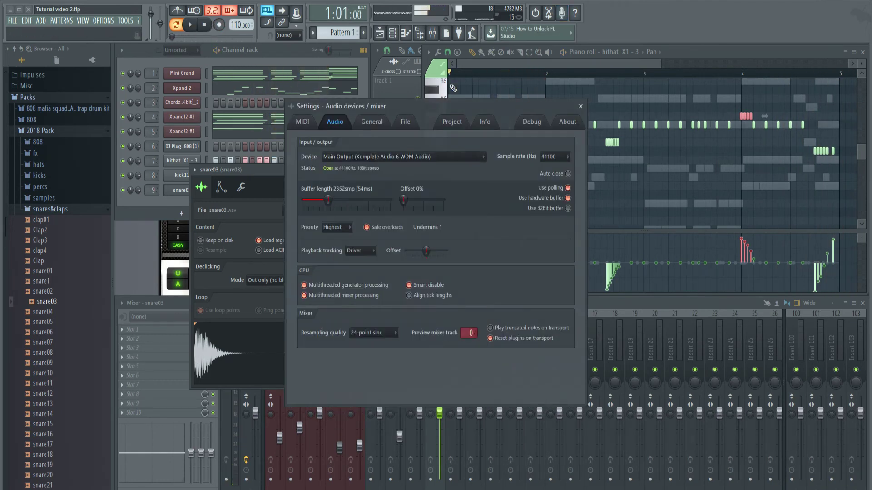
{"action": "left_click", "coordinate": [580, 106]}
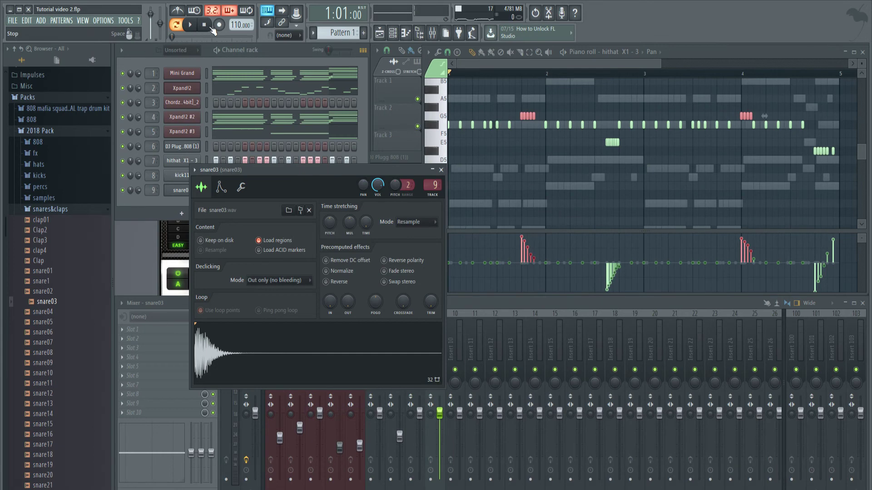
{"action": "left_click", "coordinate": [443, 170]}
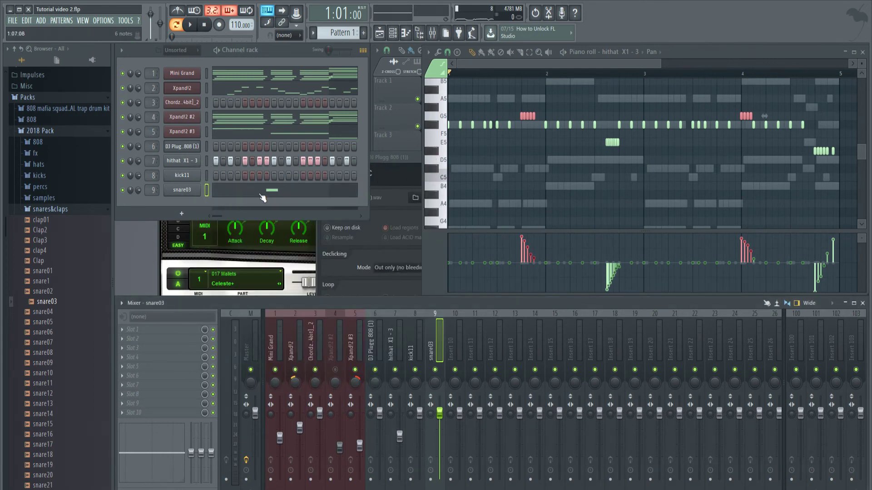
- Open the snare03 notes and nudge the recorded C5 hits across bars 1 to 4 onto the beat grid, and play the pattern
{"action": "left_click", "coordinate": [262, 196]}
{"action": "key", "text": "ctrl+a"}
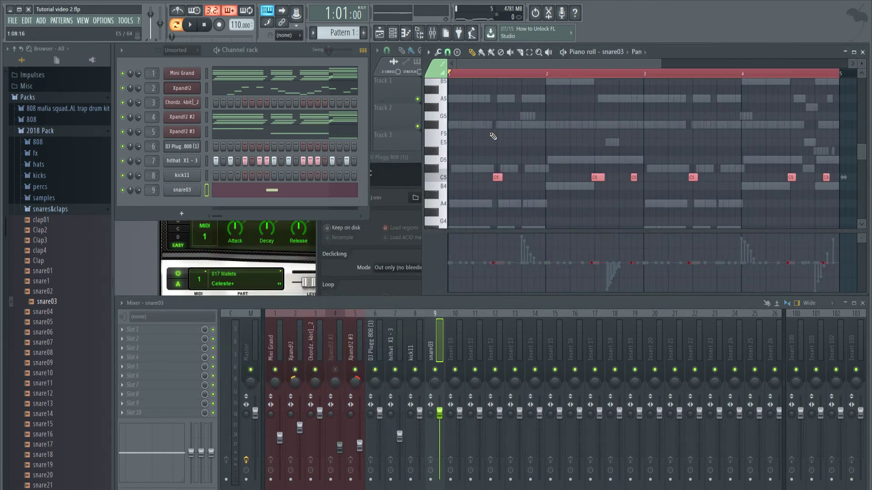
{"action": "left_click_drag", "start_coordinate": [660, 64], "coordinate": [578, 64]}
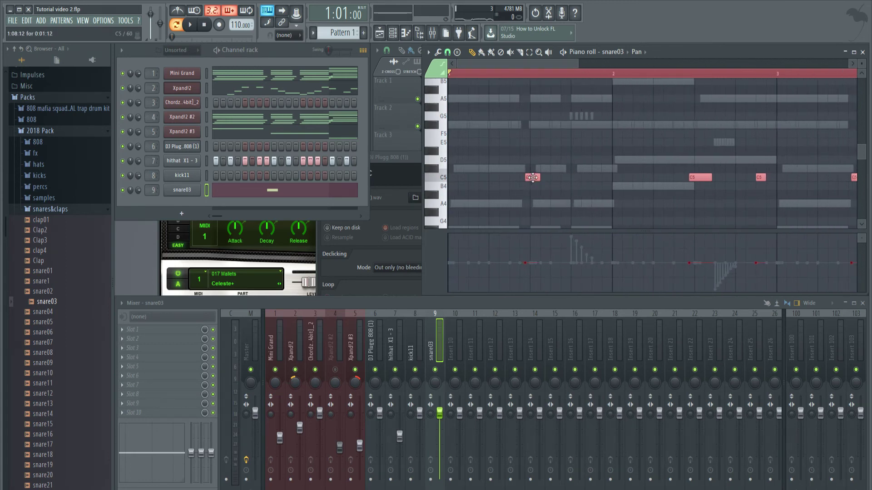
{"action": "left_click_drag", "start_coordinate": [513, 64], "coordinate": [560, 62]}
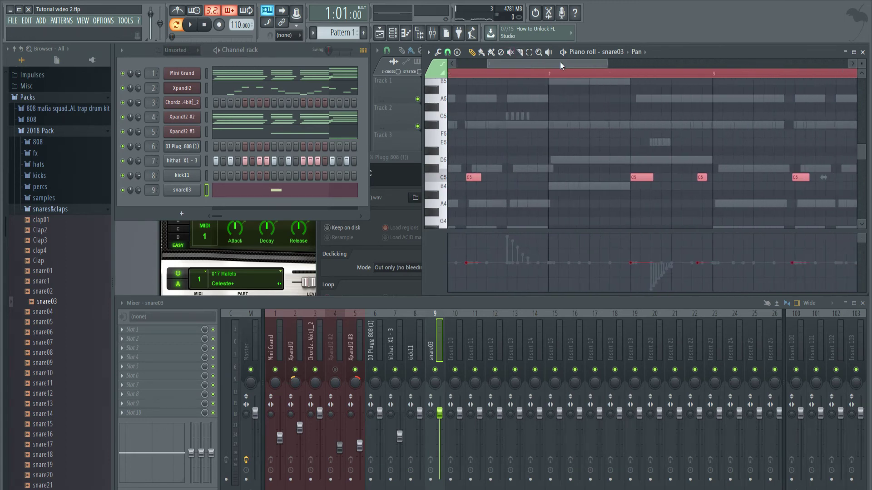
{"action": "left_click_drag", "start_coordinate": [642, 178], "coordinate": [640, 178]}
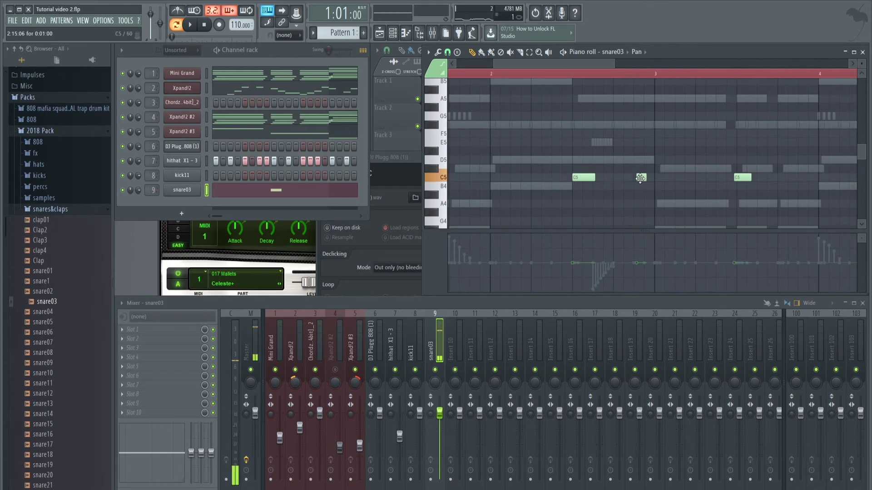
{"action": "left_click_drag", "start_coordinate": [538, 68], "coordinate": [593, 66]}
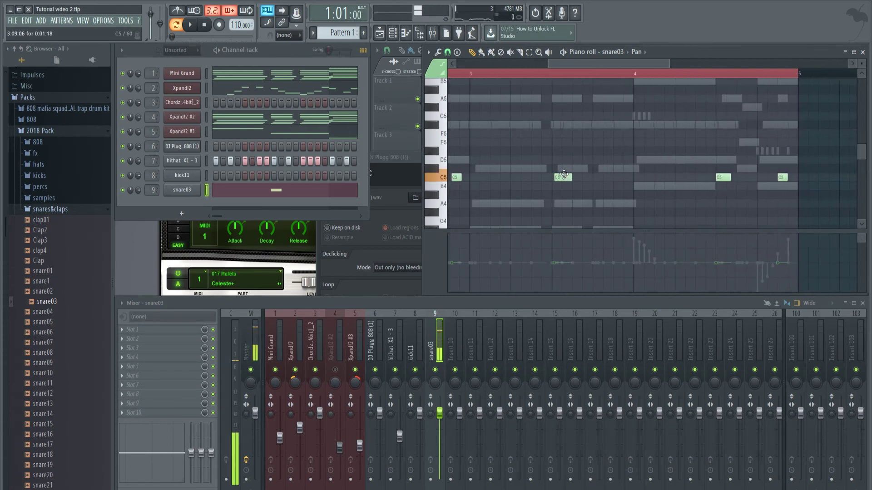
{"action": "left_click_drag", "start_coordinate": [564, 175], "coordinate": [560, 175]}
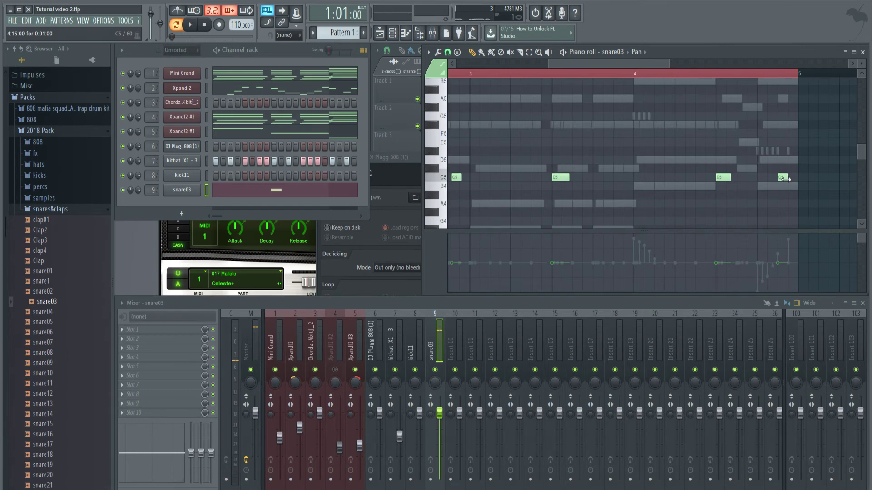
{"action": "key", "text": "space"}
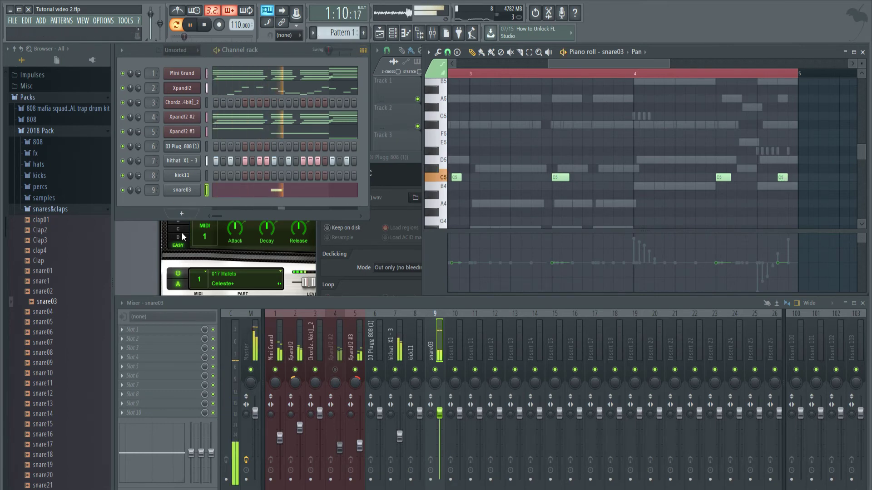
{"action": "left_click", "coordinate": [182, 177]}
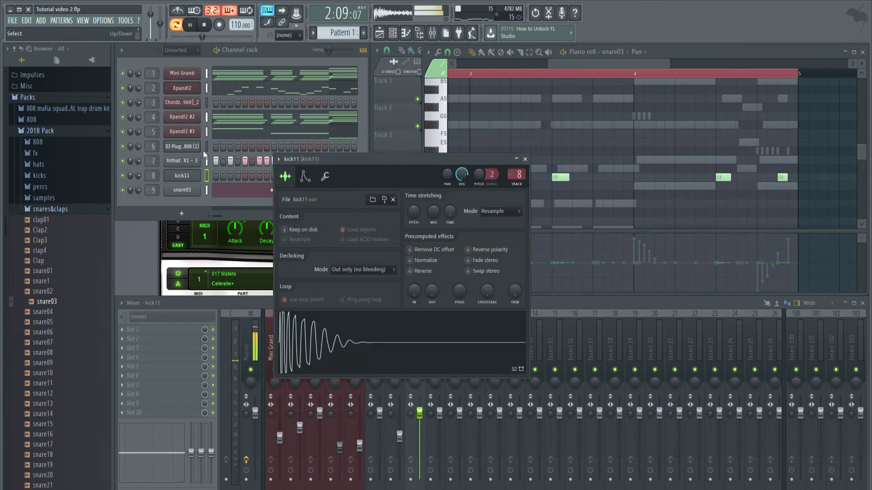
{"action": "key", "text": "space"}
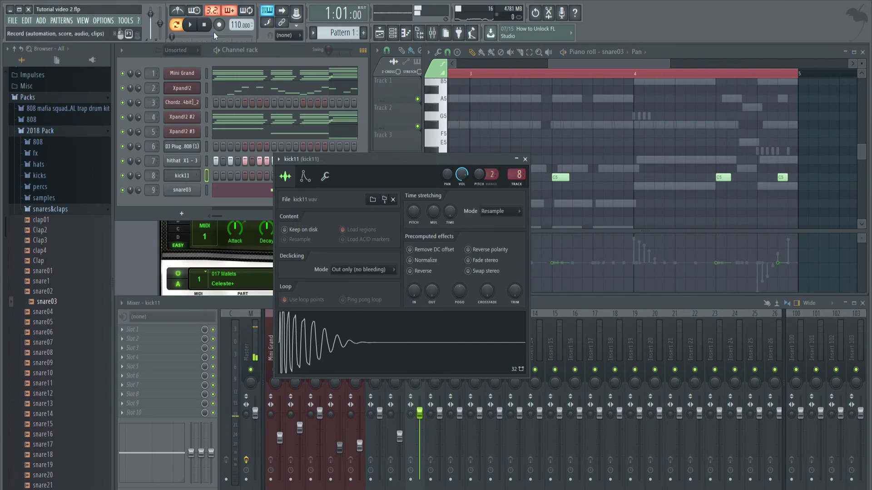
{"action": "left_click", "coordinate": [205, 64]}
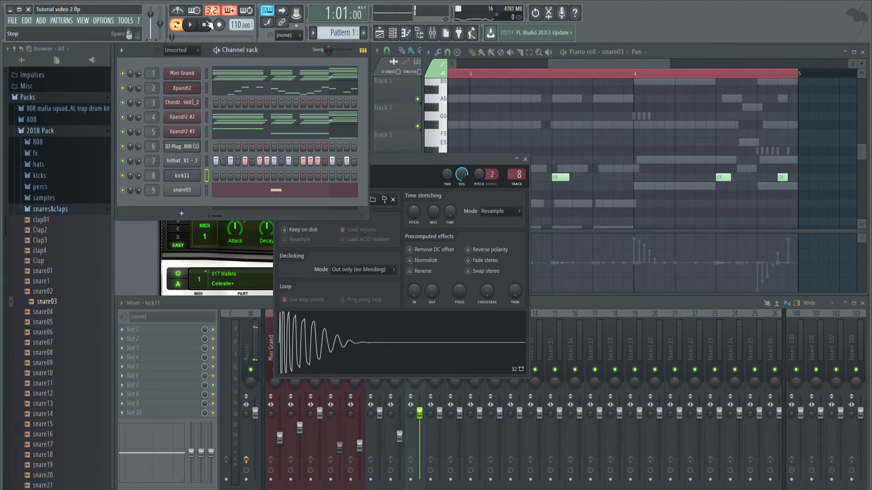
- Open the DJ Plugg 808 (1) piano roll, add a half-bar F#5 note at the start of bar 1 and play it
{"action": "left_click", "coordinate": [191, 147]}
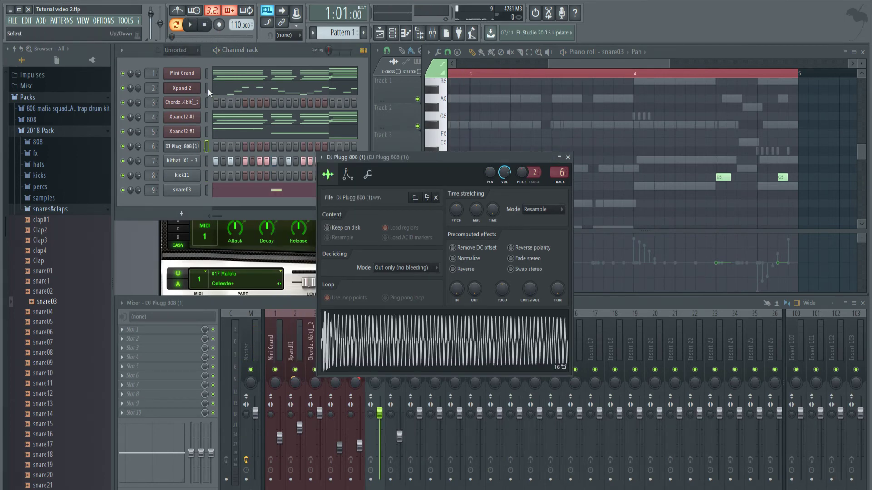
{"action": "right_click", "coordinate": [195, 150]}
{"action": "left_click", "coordinate": [230, 145]}
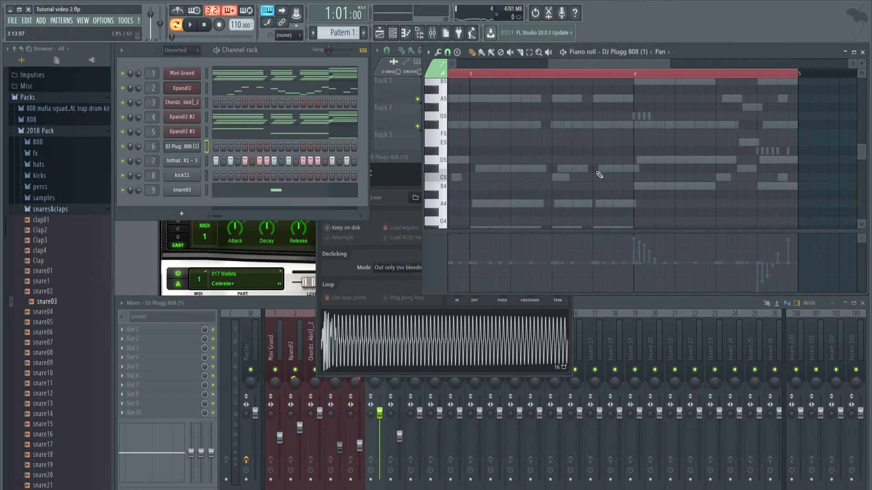
{"action": "left_click_drag", "start_coordinate": [522, 66], "coordinate": [517, 67]}
{"action": "scroll", "coordinate": [463, 158], "scroll_direction": "down", "scroll_amount": 2}
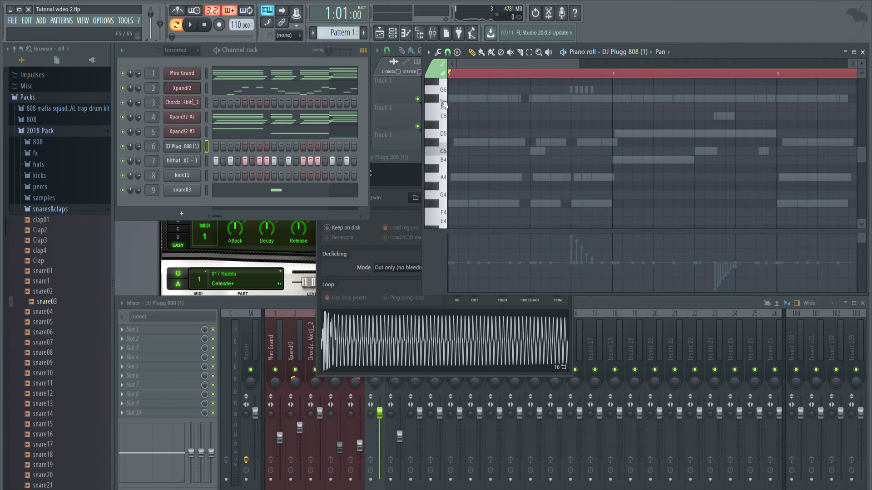
{"action": "scroll", "coordinate": [450, 127], "scroll_direction": "up", "scroll_amount": 3}
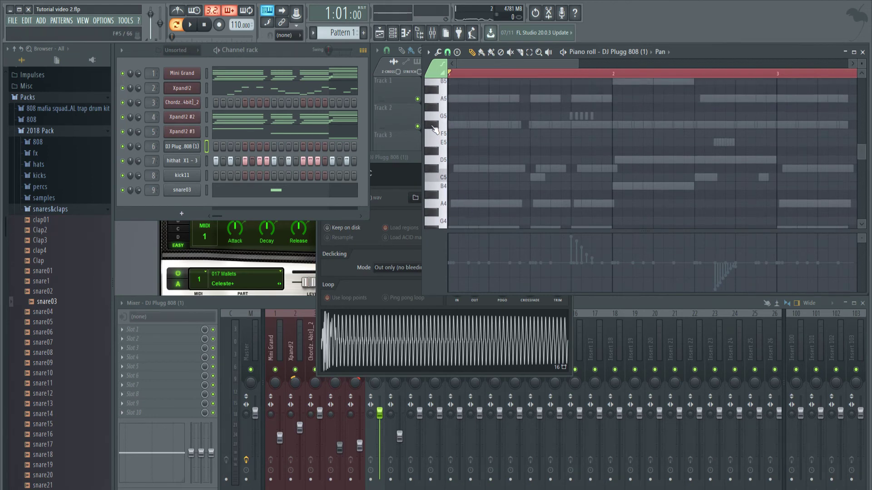
{"action": "left_click", "coordinate": [439, 126]}
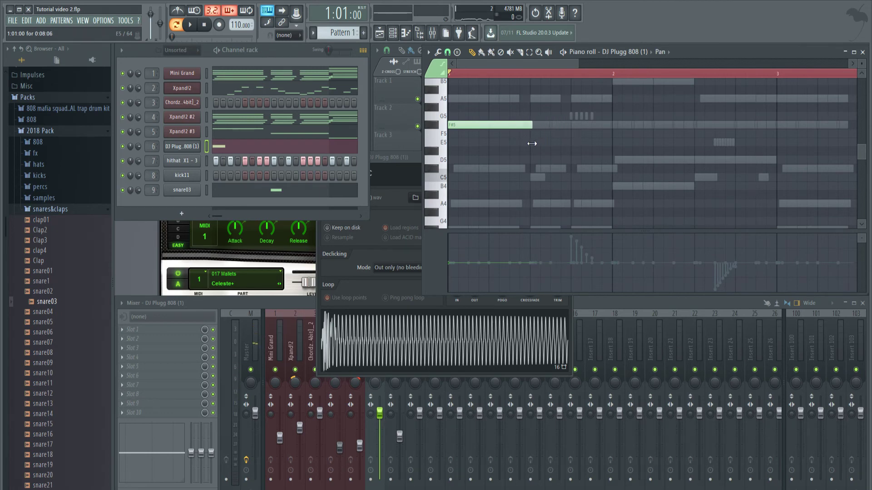
{"action": "key", "text": "space"}
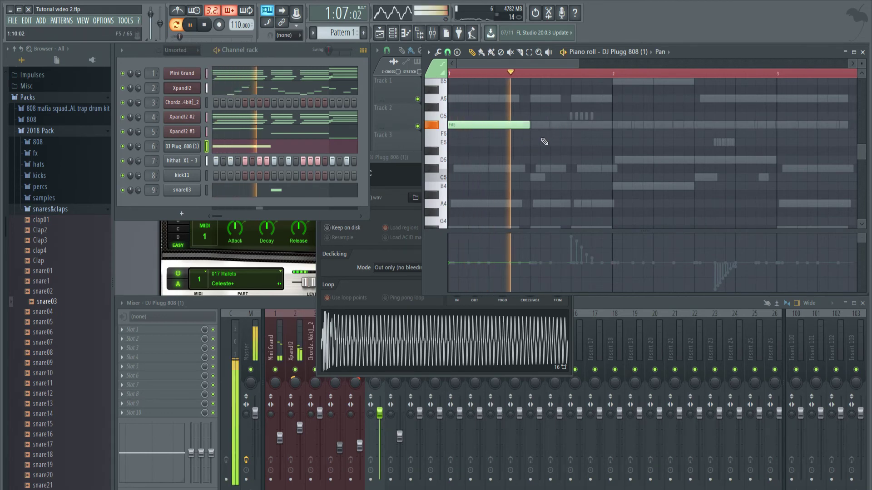
- Add an F#5 note of length 0:03:18 at 1:13:00 and a B5 note of the same length at the start of bar 2
{"action": "key", "text": "space"}
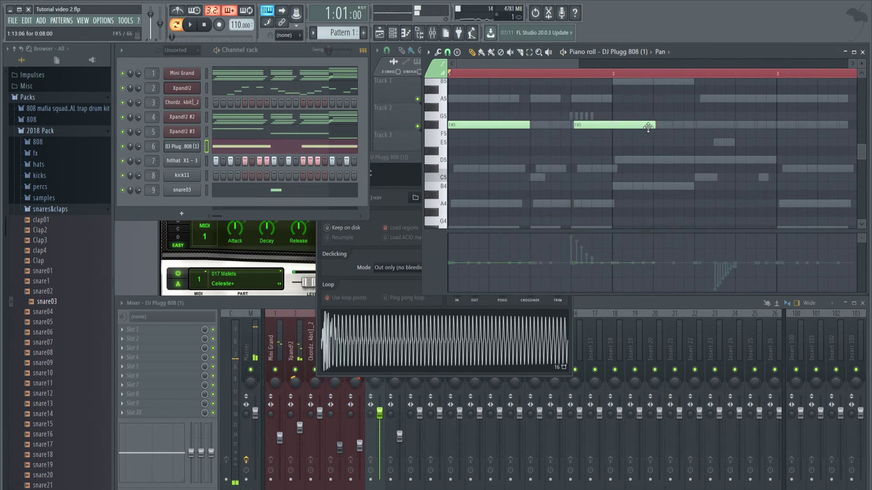
{"action": "scroll", "coordinate": [629, 176], "scroll_direction": "up", "scroll_amount": 2}
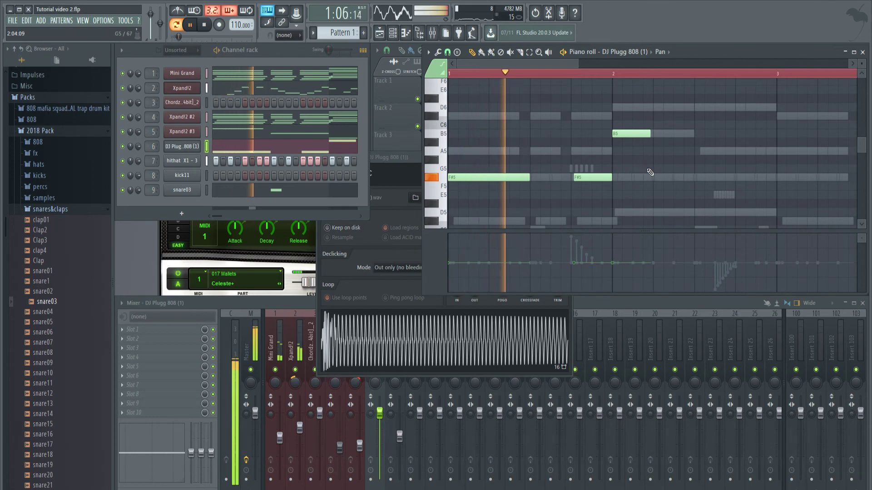
{"action": "key", "text": "space"}
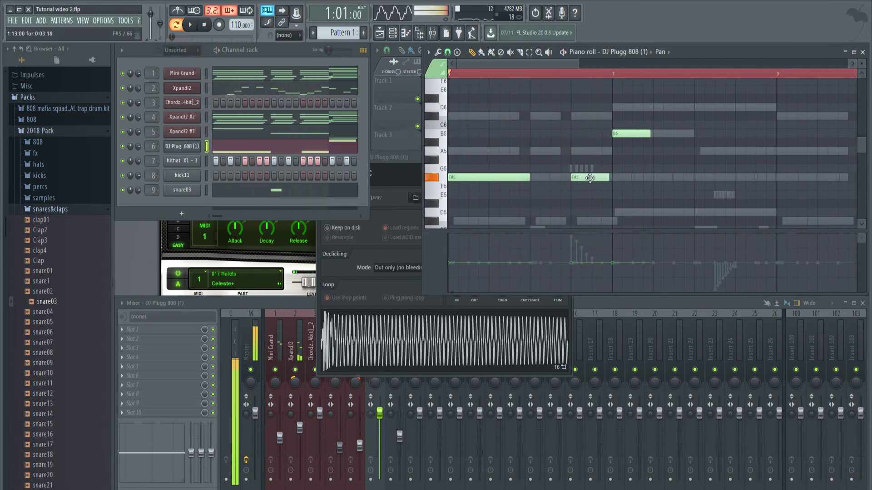
{"action": "key", "text": "space"}
- Replace the B5 note at the start of bar 2 with one starting a beat further in and lasting about half a bar
{"action": "scroll", "coordinate": [691, 193], "scroll_direction": "up", "scroll_amount": 1}
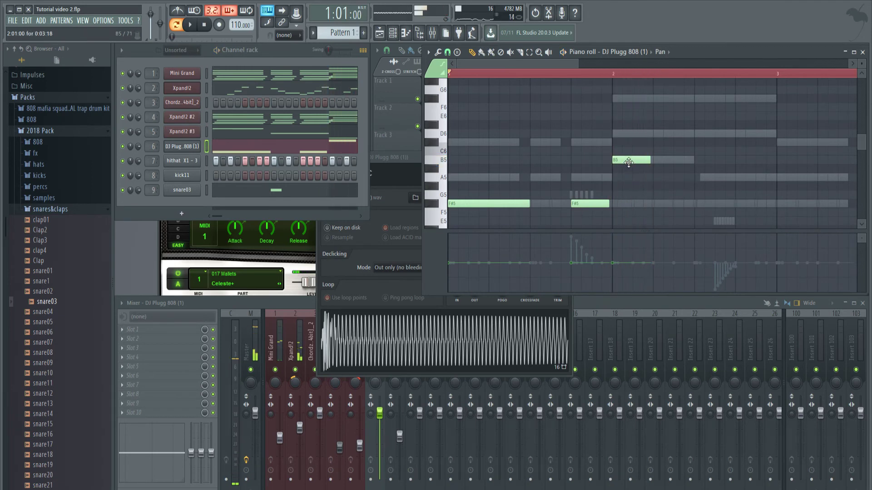
{"action": "right_click", "coordinate": [628, 162]}
{"action": "key", "text": "space"}
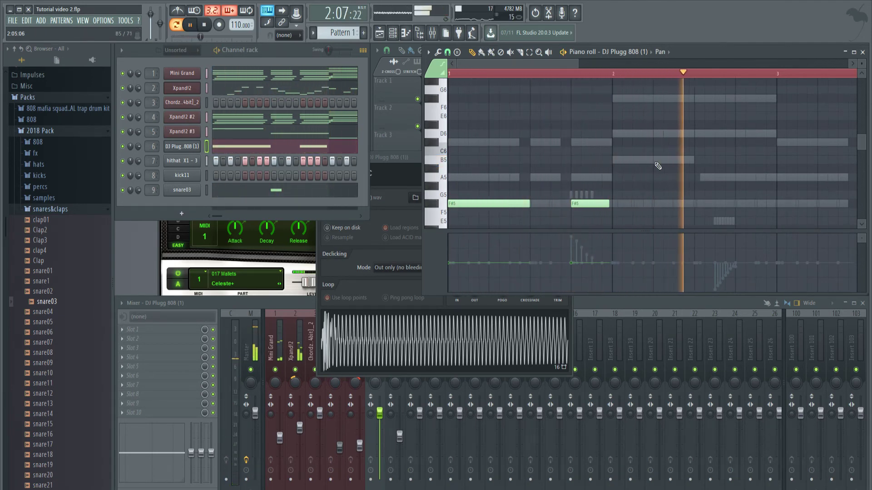
{"action": "left_click", "coordinate": [654, 161]}
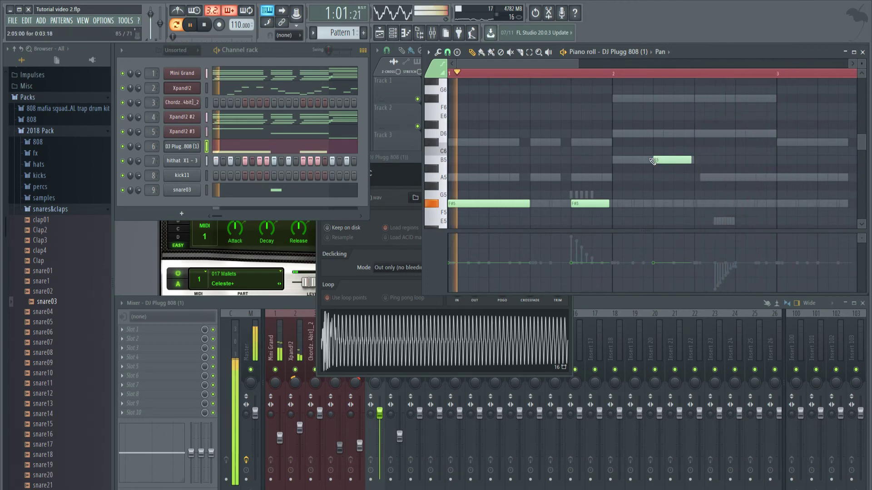
{"action": "left_click_drag", "start_coordinate": [691, 160], "coordinate": [734, 166]}
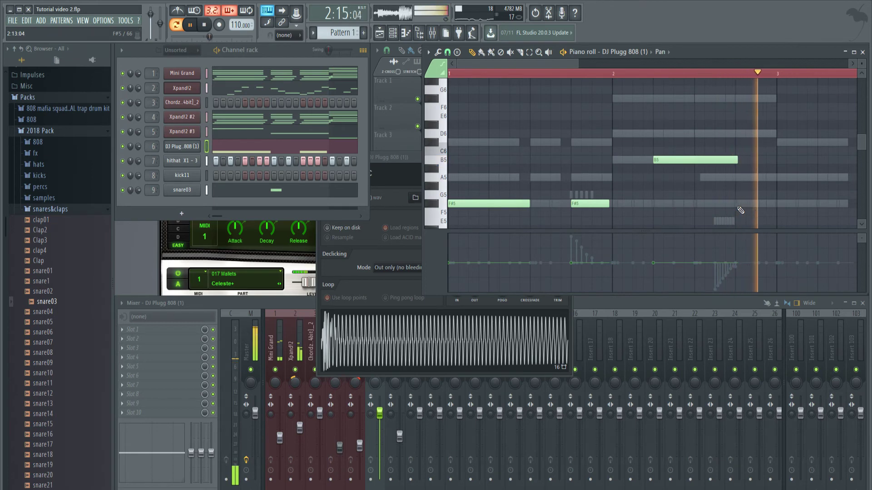
- Continue the 808 line in bars 3 and 4 with two F#5 notes, a B5 note and a 0:04:00 D6 note at 4:13:00
{"action": "left_click_drag", "start_coordinate": [566, 63], "coordinate": [652, 66]}
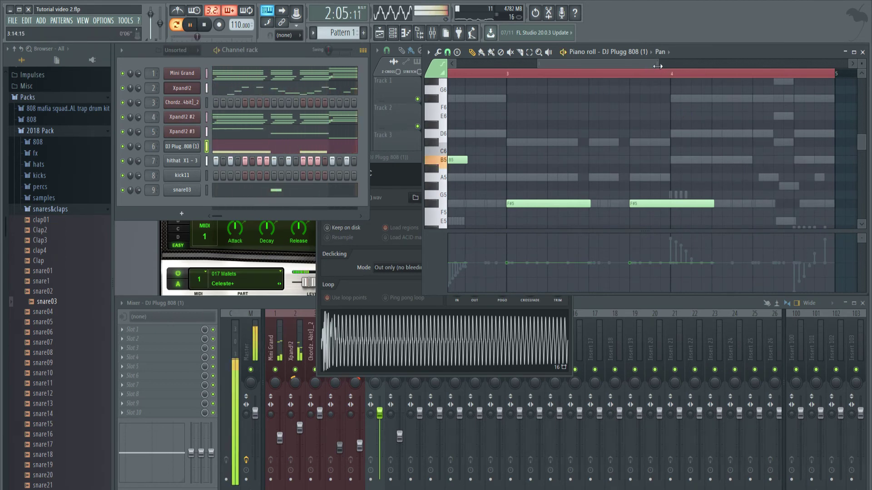
{"action": "left_click_drag", "start_coordinate": [657, 66], "coordinate": [707, 74]}
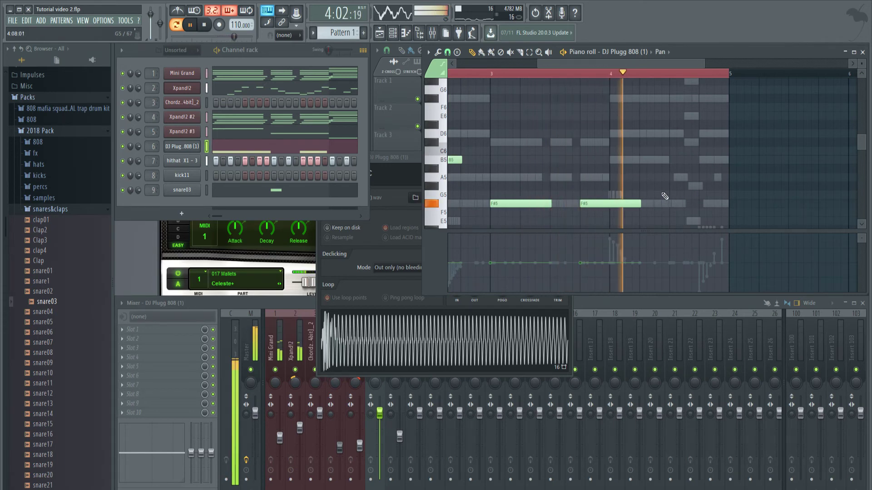
{"action": "left_click", "coordinate": [643, 161]}
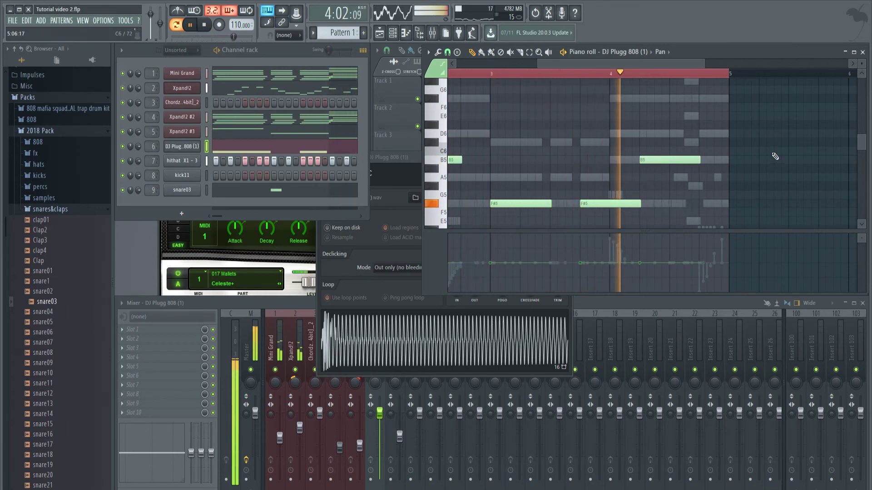
{"action": "left_click", "coordinate": [706, 134]}
{"action": "left_click_drag", "start_coordinate": [751, 136], "coordinate": [730, 140]}
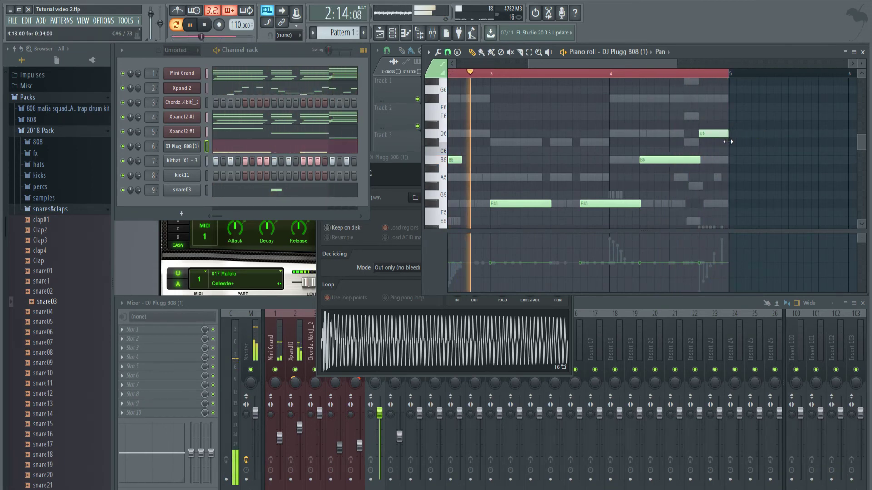
{"action": "left_click_drag", "start_coordinate": [536, 64], "coordinate": [460, 67]}
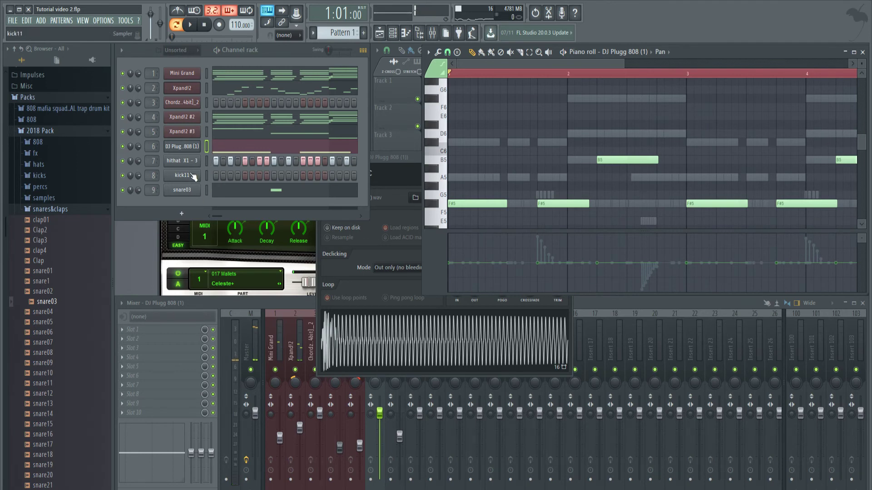
- Reopen the snare03 notes, shift the second hit of bar 2 slightly earlier to 2:15:00 and play the pattern
{"action": "left_click", "coordinate": [252, 189]}
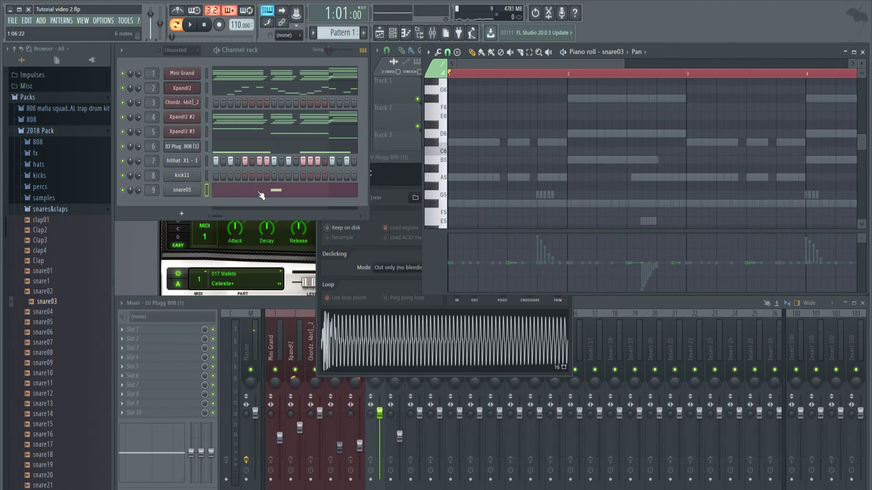
{"action": "left_click", "coordinate": [259, 192]}
{"action": "left_click", "coordinate": [276, 191]}
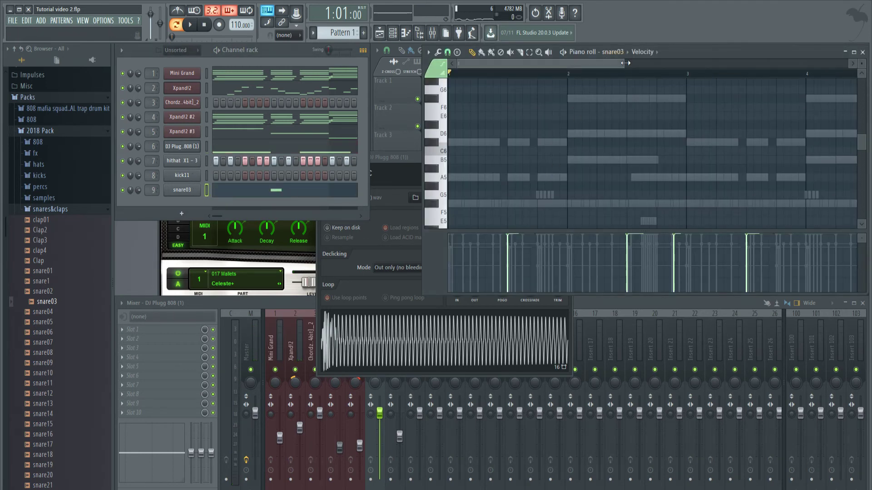
{"action": "left_click_drag", "start_coordinate": [626, 62], "coordinate": [748, 62]}
{"action": "scroll", "coordinate": [709, 145], "scroll_direction": "down", "scroll_amount": 4}
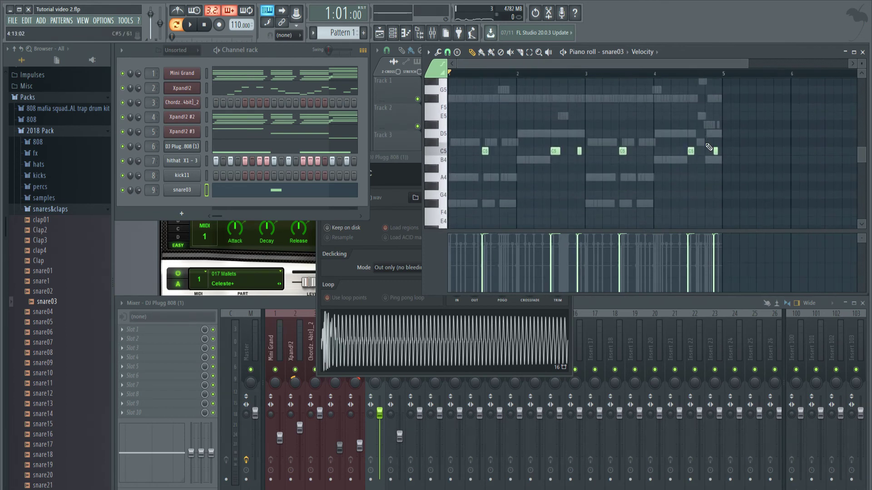
{"action": "key", "text": "space"}
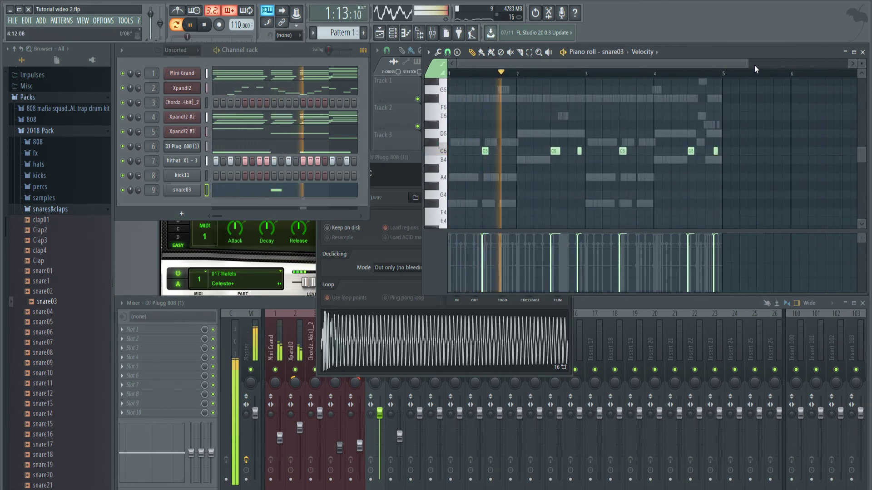
{"action": "left_click_drag", "start_coordinate": [747, 64], "coordinate": [616, 64]}
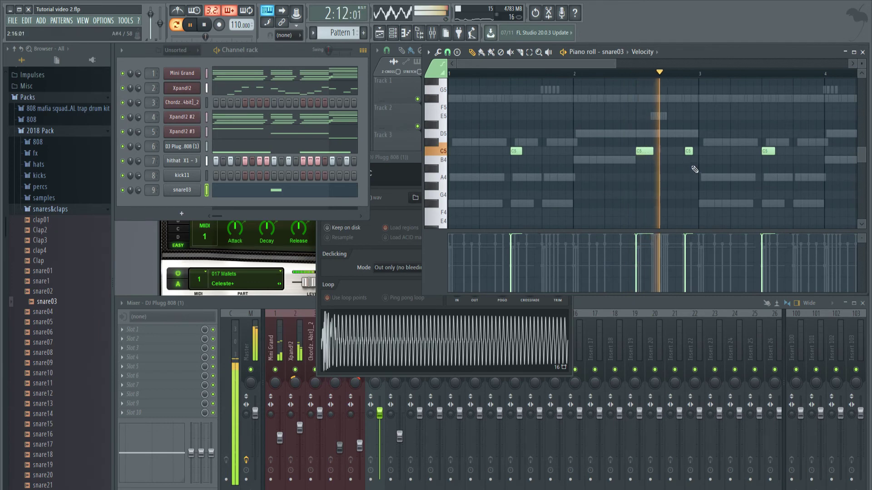
{"action": "key", "text": "space"}
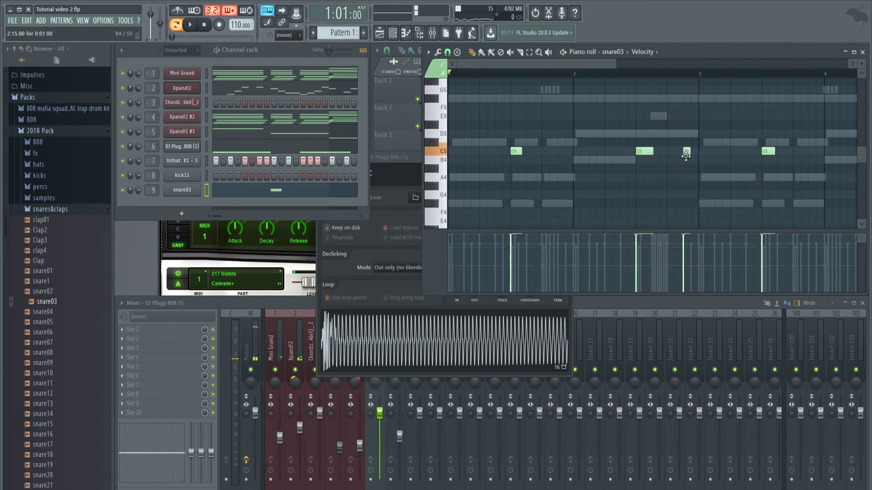
{"action": "key", "text": "space"}
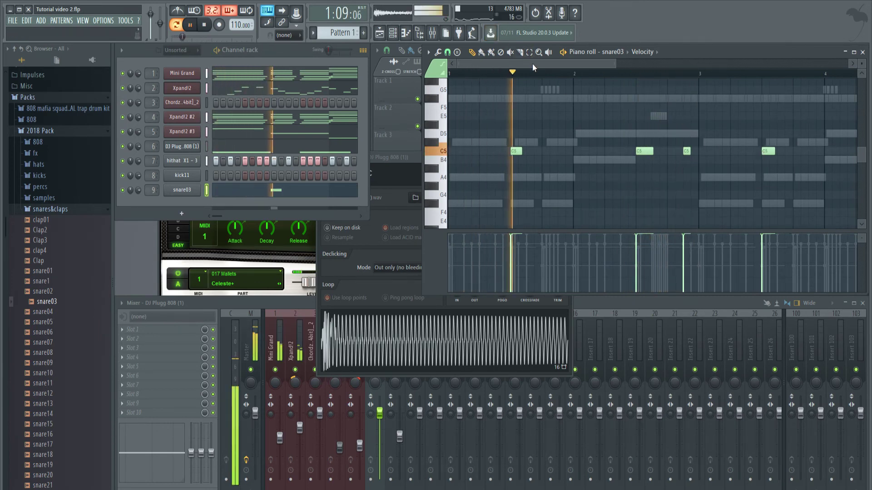
- Check the last bars of the snare03 notes, and copy the DJ Plugg 808 notes into the kick11 channel
{"action": "left_click_drag", "start_coordinate": [532, 64], "coordinate": [623, 74]}
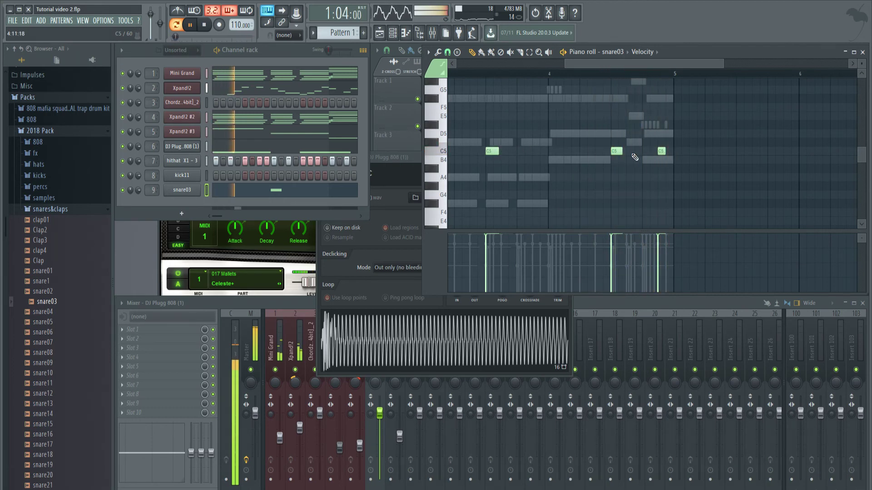
{"action": "right_click", "coordinate": [177, 151]}
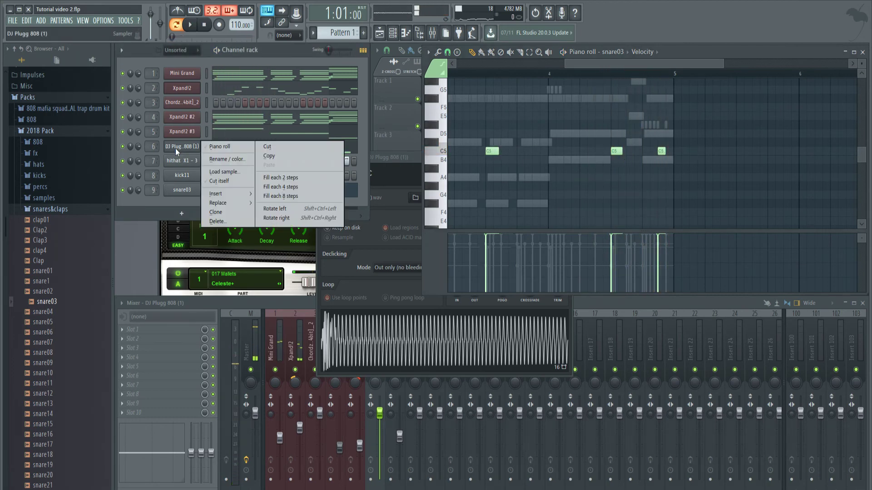
{"action": "left_click", "coordinate": [277, 157]}
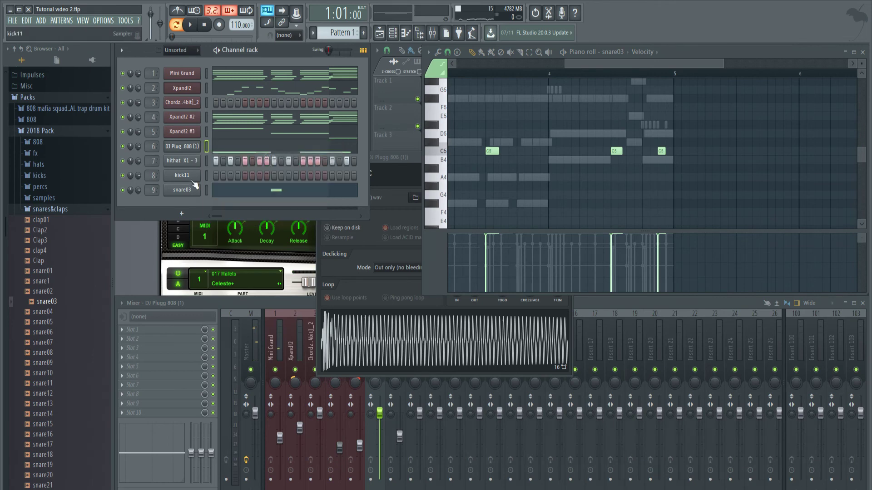
{"action": "right_click", "coordinate": [188, 179]}
{"action": "left_click", "coordinate": [285, 195]}
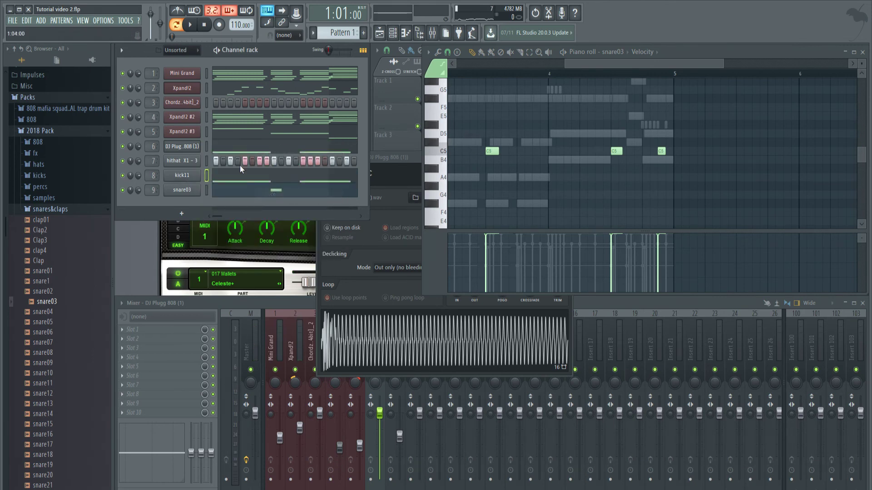
- Move all the B5 and D6 notes pasted into kick11 down to F#5 and play the pattern
{"action": "left_click", "coordinate": [243, 183]}
{"action": "left_click_drag", "start_coordinate": [620, 64], "coordinate": [472, 63]}
{"action": "scroll", "coordinate": [556, 154], "scroll_direction": "up", "scroll_amount": 3}
{"action": "left_click_drag", "start_coordinate": [616, 65], "coordinate": [736, 65]}
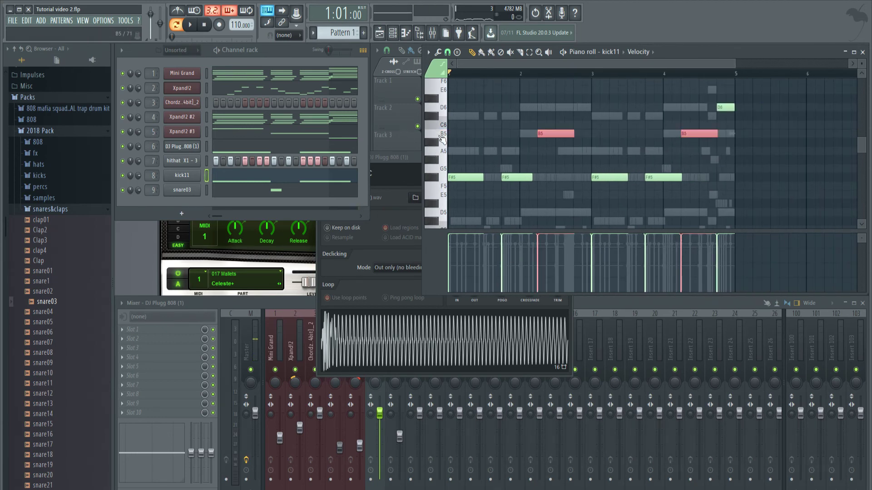
{"action": "left_click", "coordinate": [442, 107]}
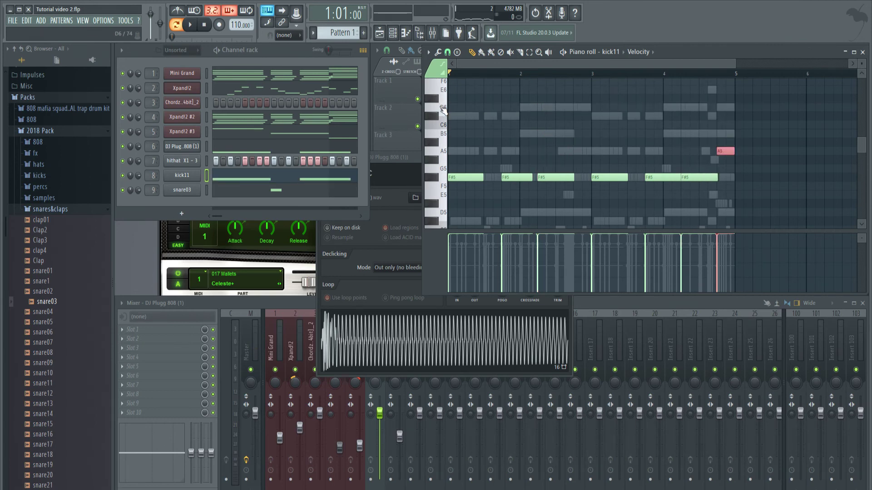
{"action": "key", "text": "space"}
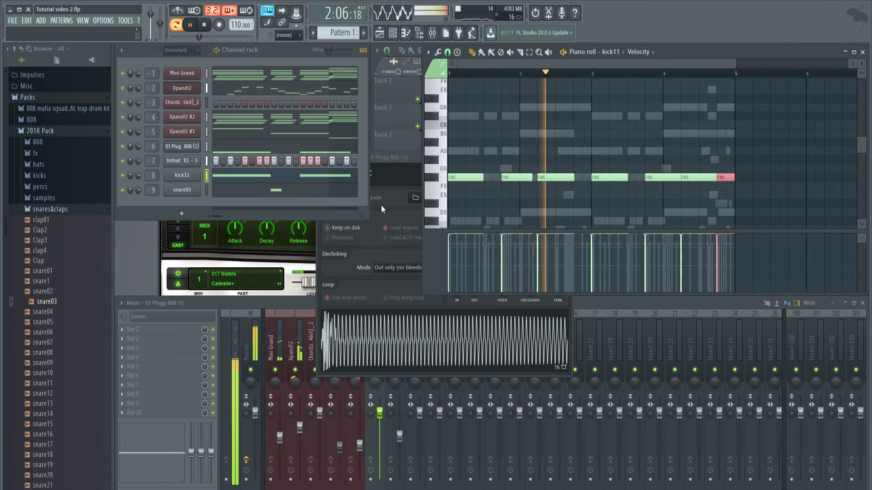
{"action": "key", "text": "space"}
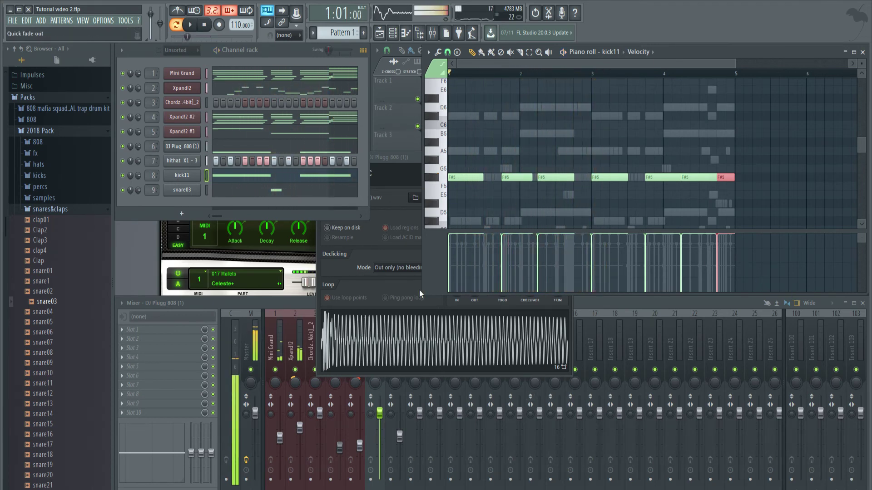
- Lower the DJ Plugg 808 mixer track to about 77% while checking the balance in playback
{"action": "left_click", "coordinate": [299, 304]}
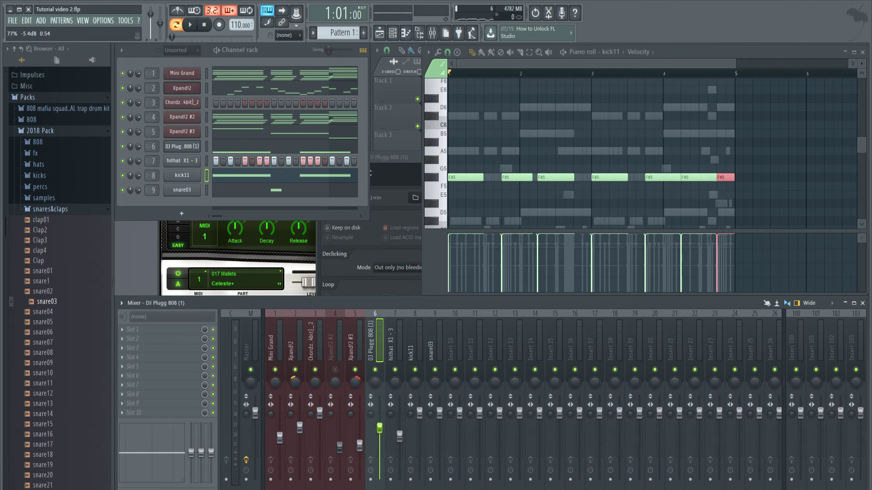
{"action": "key", "text": "space"}
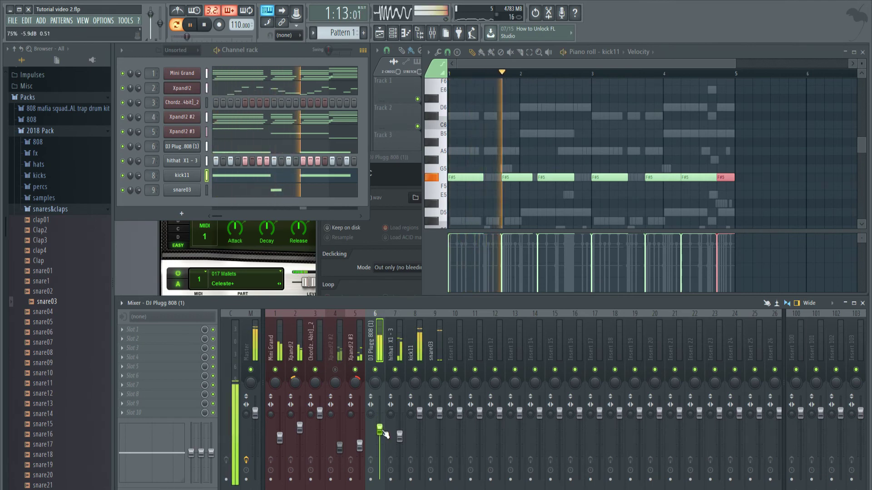
{"action": "left_click_drag", "start_coordinate": [381, 431], "coordinate": [382, 429]}
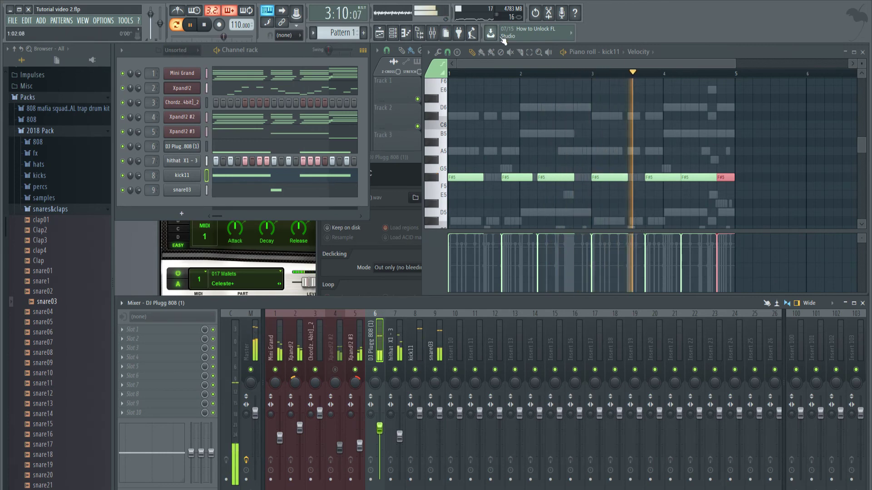
{"action": "key", "text": "space"}
- Reopen the kick11 notes, shorten the first F#5 note to less than two steps and start playback
{"action": "left_click", "coordinate": [232, 181]}
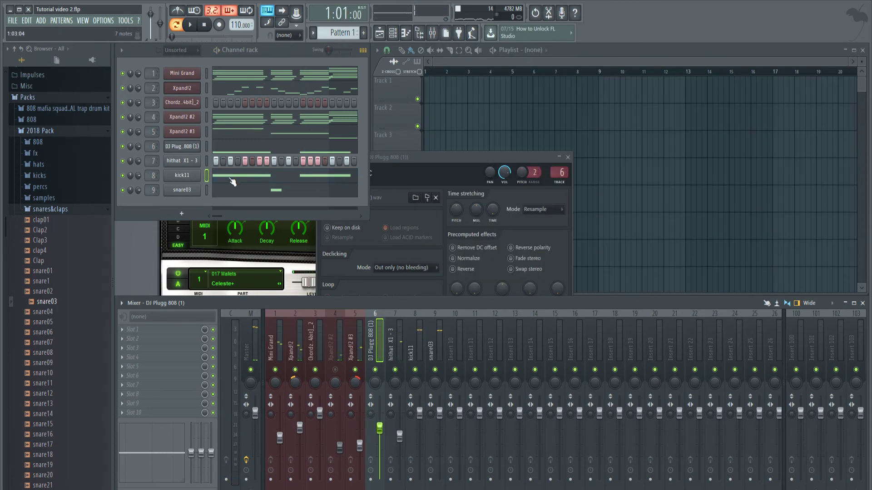
{"action": "left_click", "coordinate": [233, 181]}
{"action": "left_click_drag", "start_coordinate": [731, 64], "coordinate": [555, 63]}
{"action": "scroll", "coordinate": [499, 217], "scroll_direction": "down", "scroll_amount": 7}
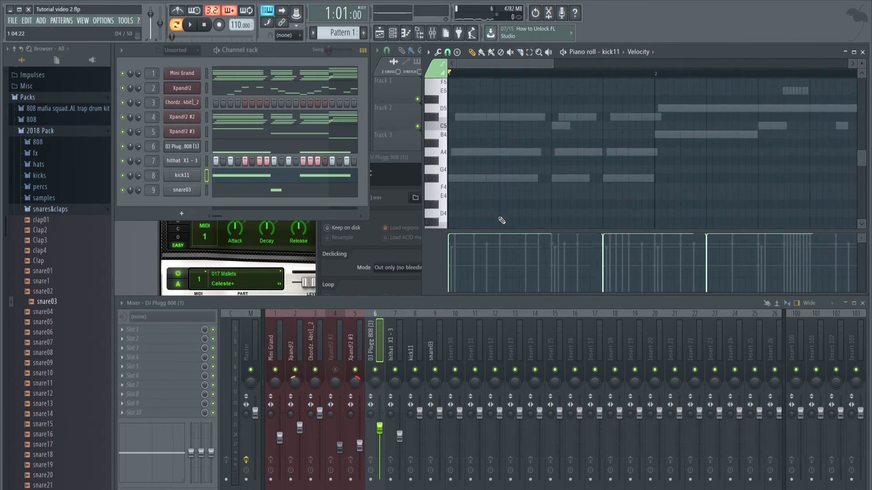
{"action": "scroll", "coordinate": [500, 218], "scroll_direction": "up", "scroll_amount": 7}
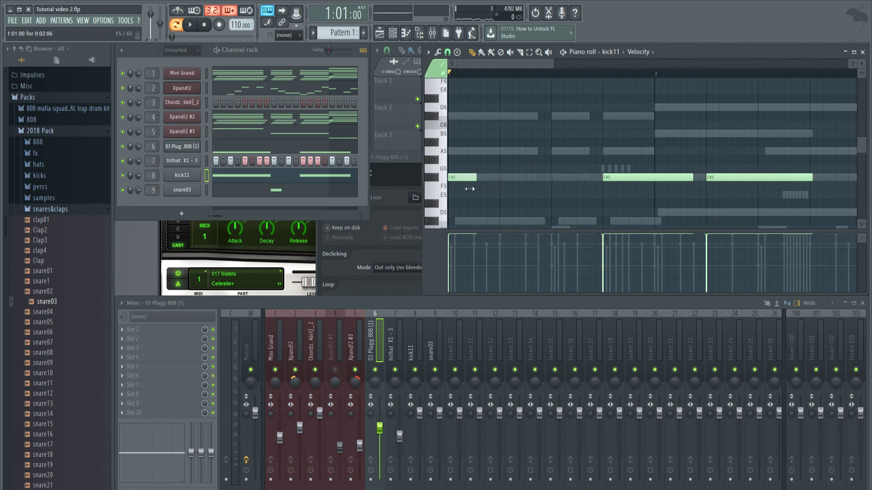
{"action": "key", "text": "space"}
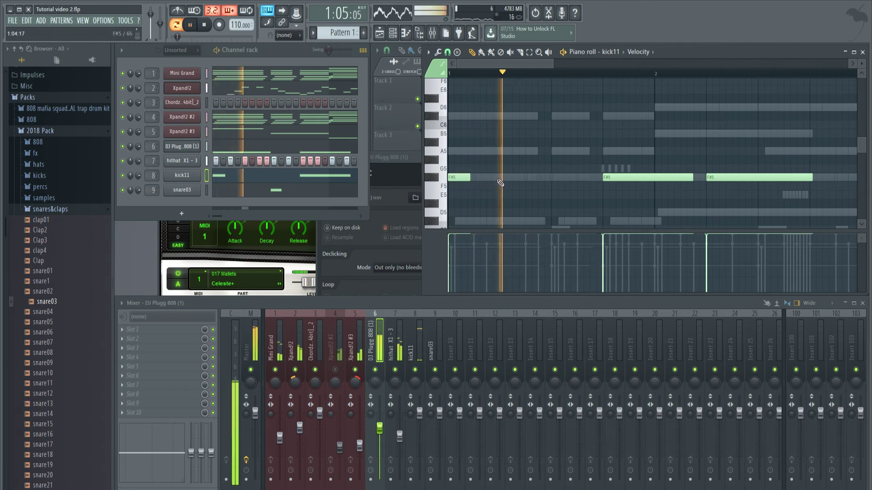
- Add a short F#5 kick note at 1:11:00 and a run of four half-step F#5 notes starting at 2:15:00
{"action": "left_click", "coordinate": [583, 177]}
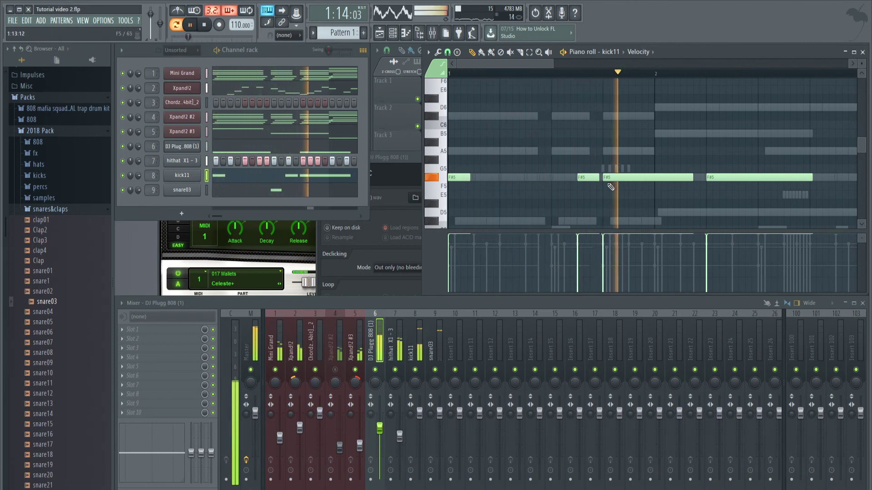
{"action": "left_click_drag", "start_coordinate": [599, 177], "coordinate": [592, 178]}
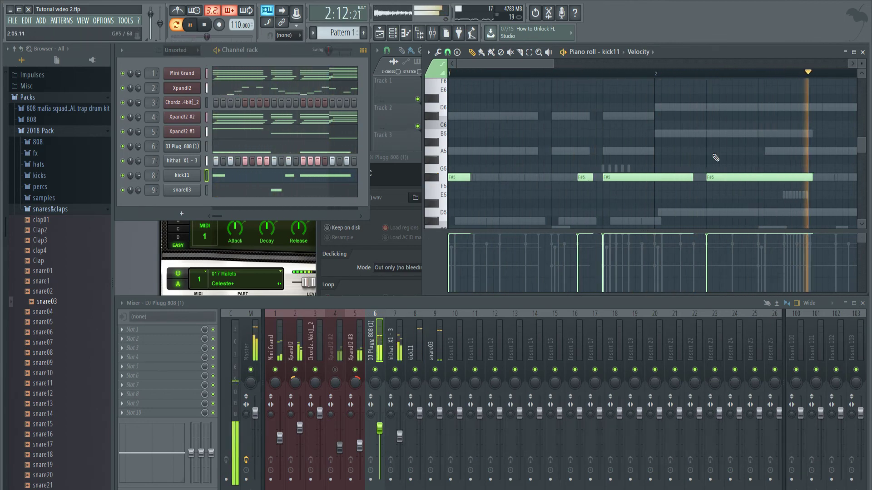
{"action": "left_click", "coordinate": [665, 178]}
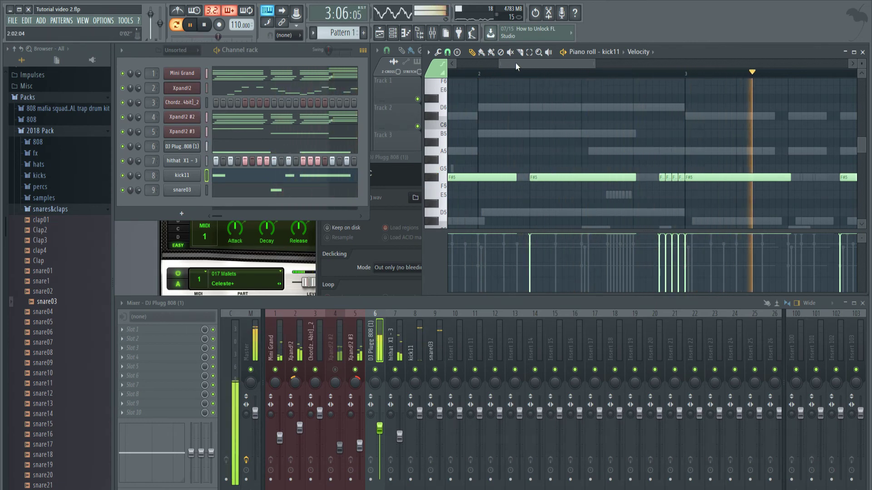
- Rework bar 3 of the kick into F#5 notes of length 0:02:00 at 3:01:00, 3:03:00, 3:05:00, 3:13:00 and 3:15:00
{"action": "left_click_drag", "start_coordinate": [516, 63], "coordinate": [569, 78]}
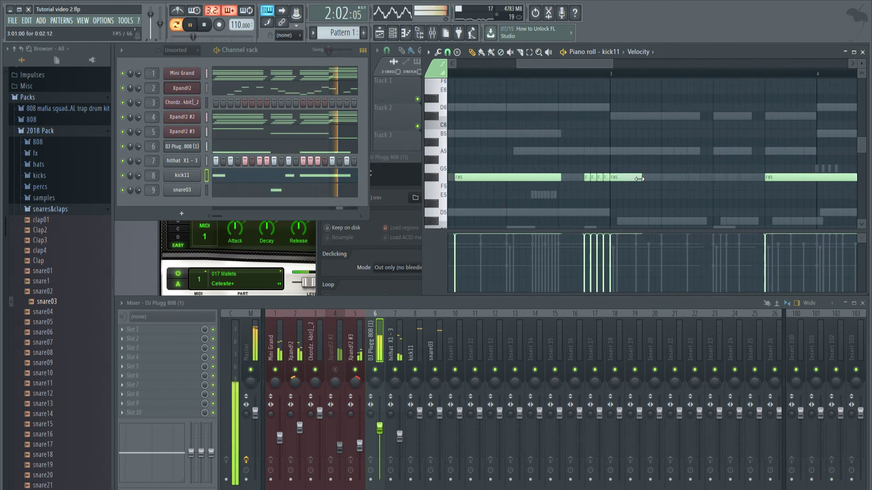
{"action": "left_click", "coordinate": [659, 178]}
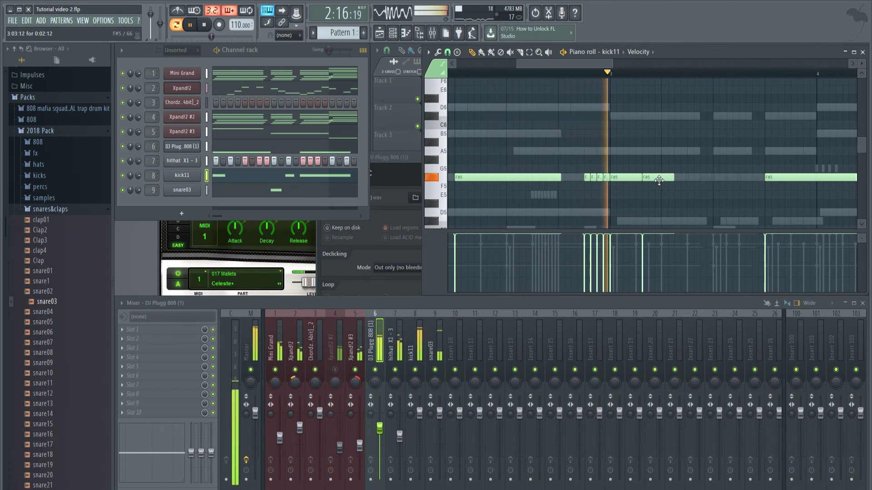
{"action": "key", "text": "space"}
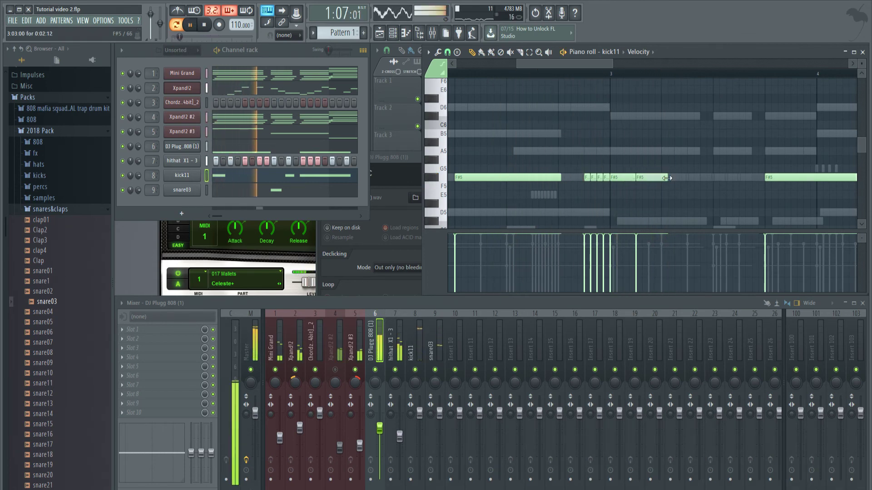
{"action": "mouse_move", "coordinate": [667, 178]}
{"action": "left_mouse_down"}
{"action": "mouse_move", "coordinate": [658, 180]}
{"action": "mouse_move", "coordinate": [666, 178]}
{"action": "left_mouse_up"}
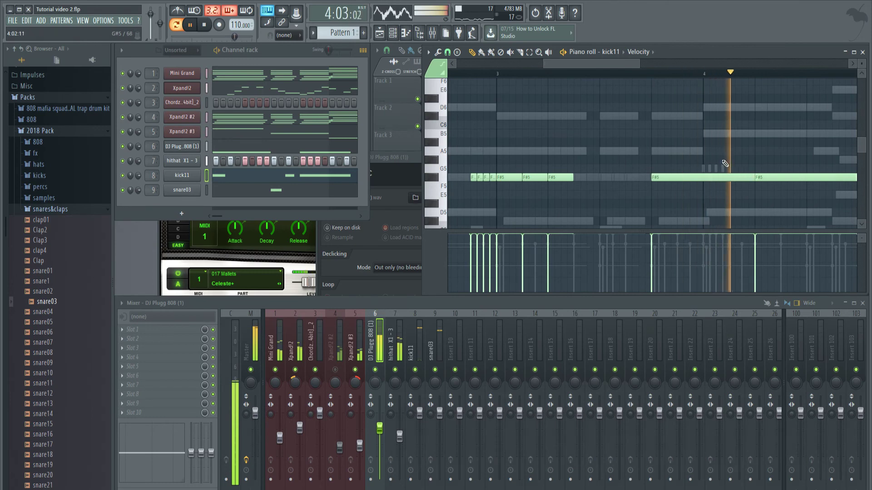
{"action": "left_click_drag", "start_coordinate": [751, 179], "coordinate": [745, 180]}
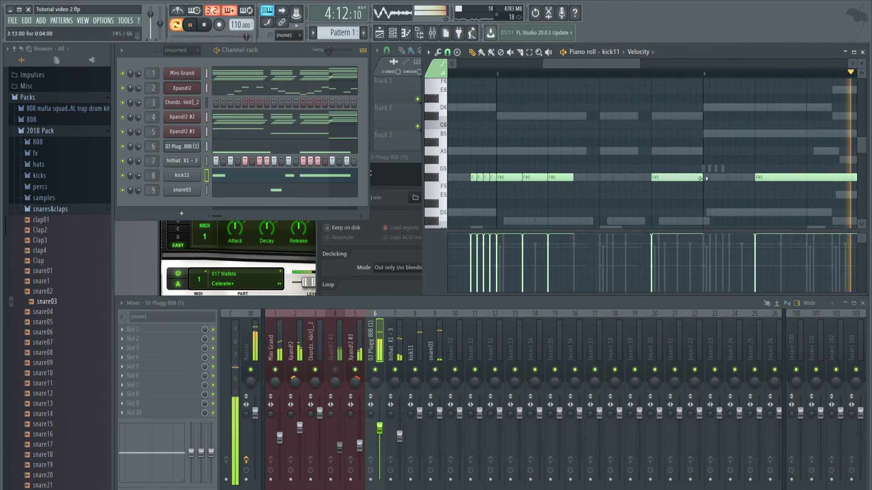
{"action": "left_click", "coordinate": [678, 178]}
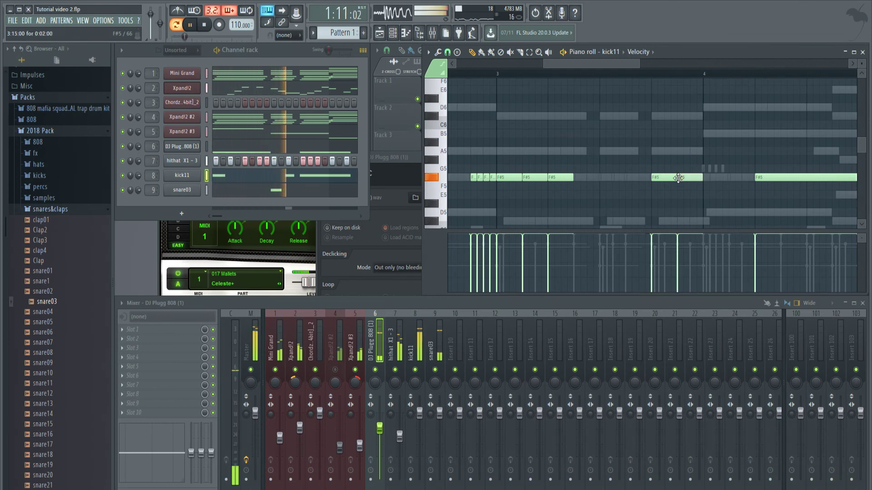
- Shorten the F#5 kick note at 4:13:00 to about one and a half steps and add one-step F#5 notes at 4:15:00 and 4:16:00
{"action": "left_click_drag", "start_coordinate": [576, 65], "coordinate": [633, 67]}
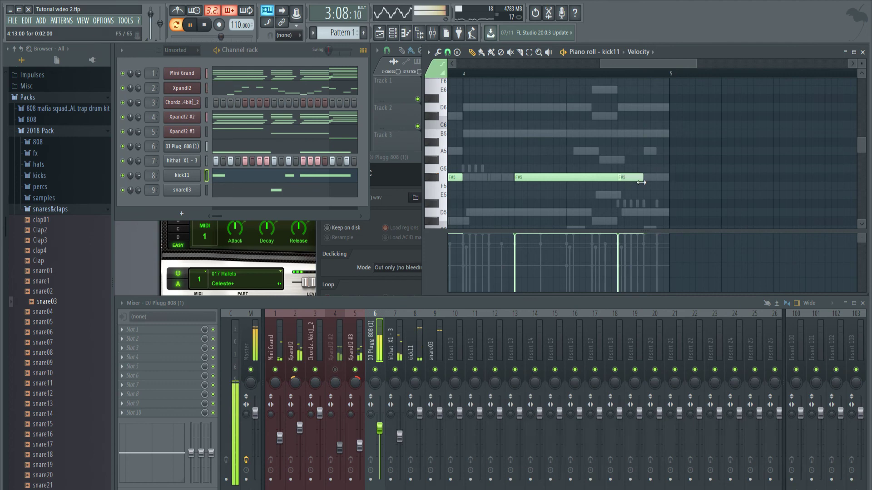
{"action": "left_click_drag", "start_coordinate": [615, 181], "coordinate": [616, 169]}
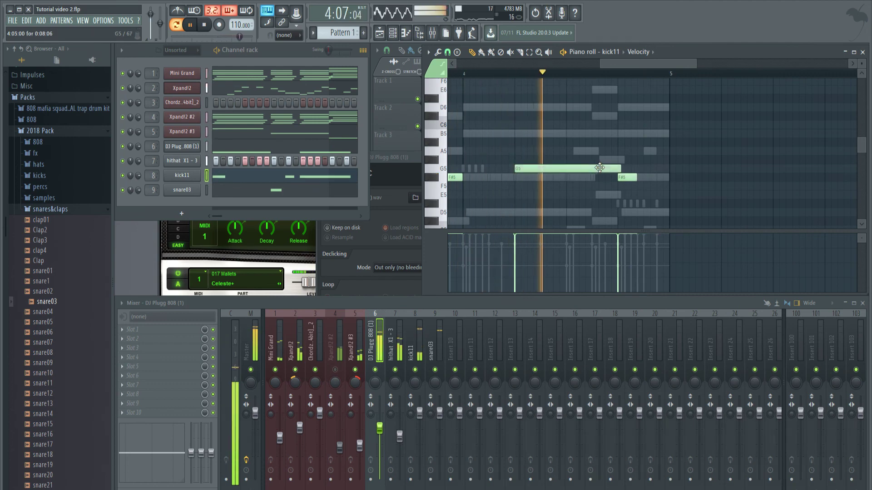
{"action": "key", "text": "ctrl+z"}
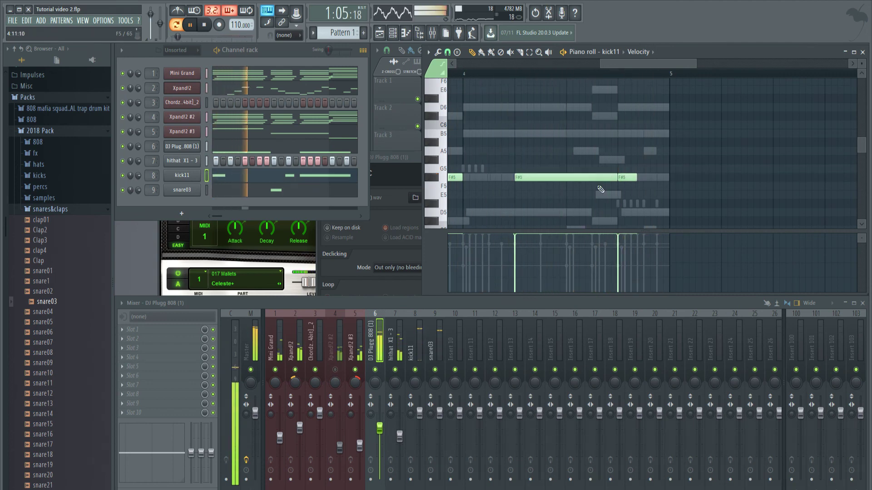
{"action": "left_click", "coordinate": [650, 178]}
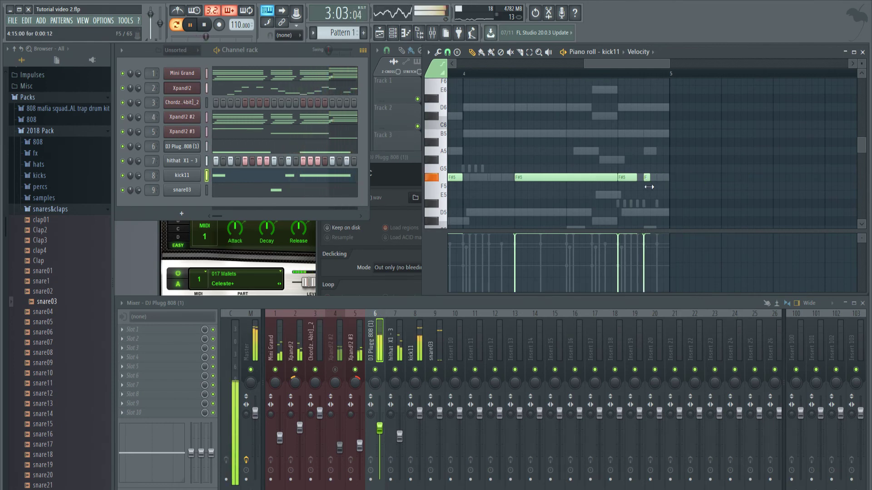
{"action": "left_click_drag", "start_coordinate": [649, 177], "coordinate": [657, 178]}
{"action": "left_click", "coordinate": [663, 177]}
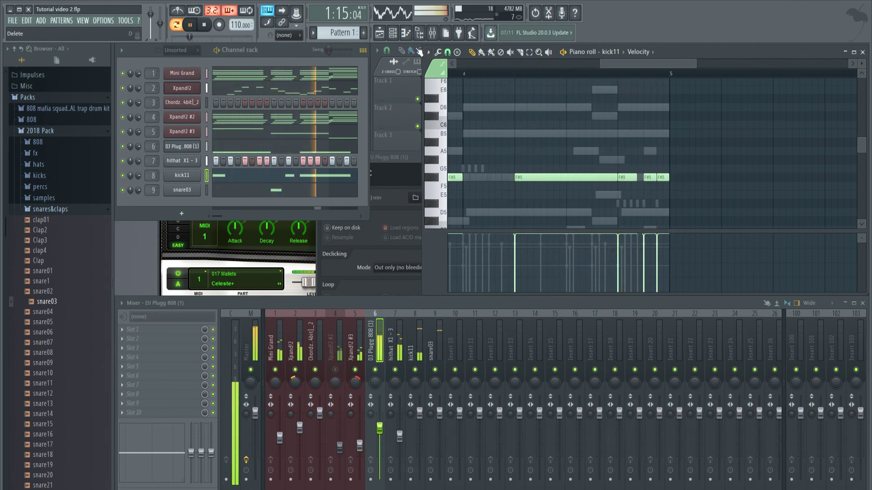
- Unmute the Xpand!2 #2 mixer track, save the project and stop playback
{"action": "left_click", "coordinate": [336, 370]}
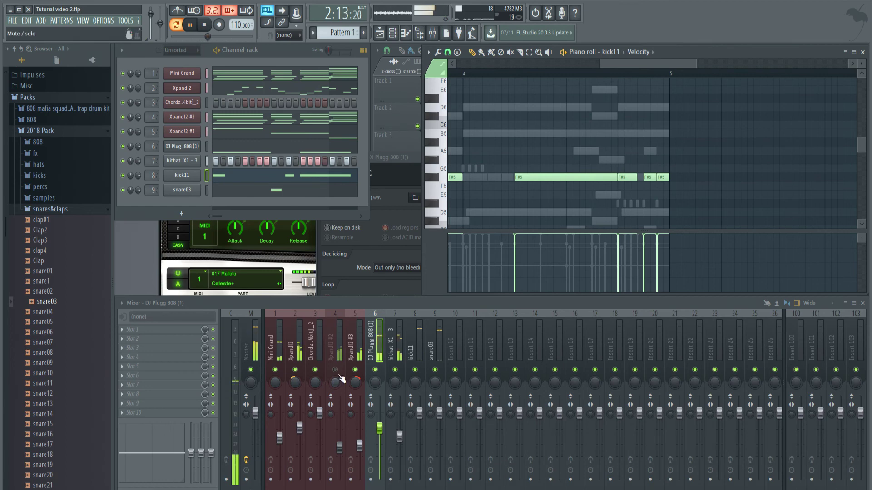
{"action": "key", "text": "ctrl+s"}
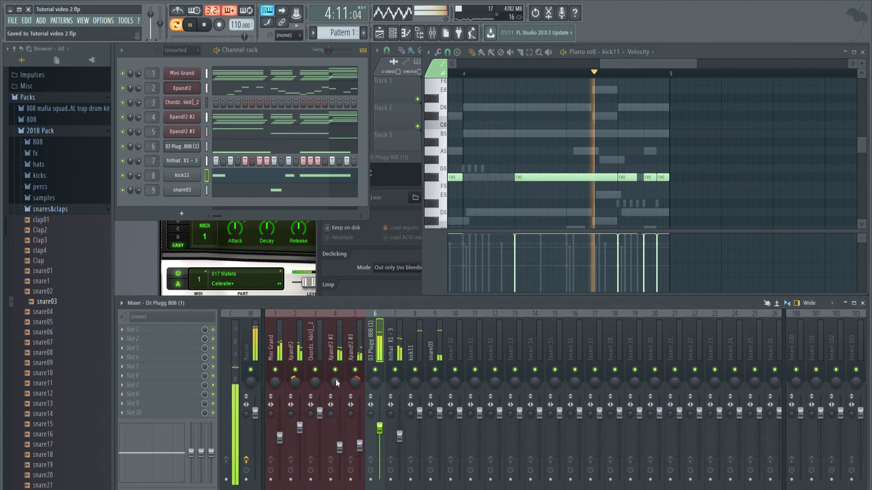
{"action": "key", "text": "space"}
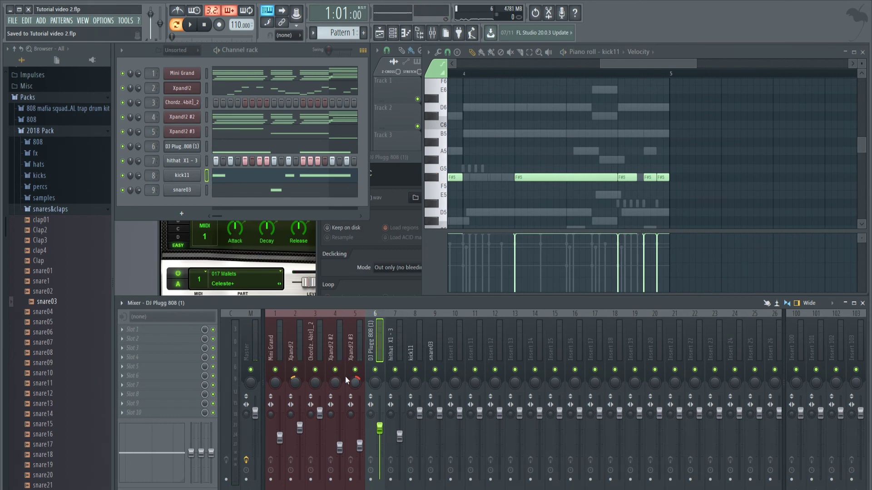
- Open the Chordz plugin to show its F# minor chord setup, and solo the Mini Grand track in the mixer
{"action": "left_click", "coordinate": [192, 103]}
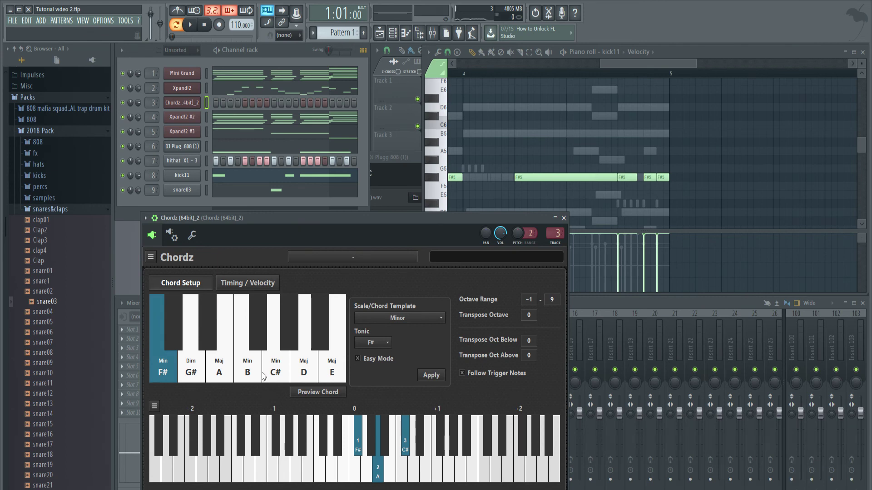
{"action": "left_click", "coordinate": [187, 200]}
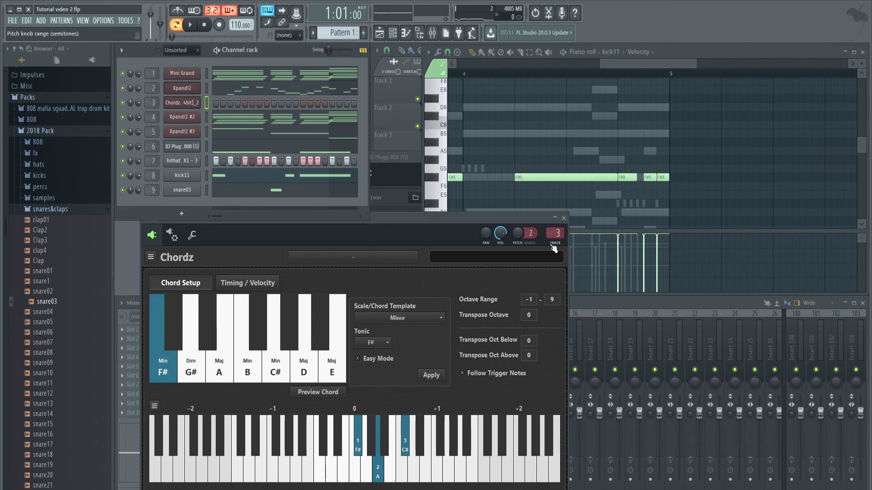
{"action": "left_click", "coordinate": [599, 306]}
{"action": "right_click", "coordinate": [275, 371]}
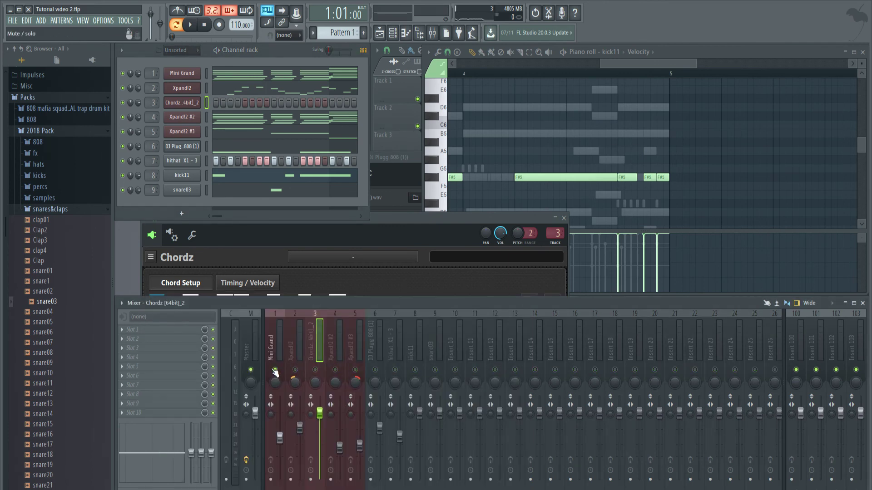
- Play the pattern and audition the Mini Grand, Xpand!2 #2 and Xpand!2 #3 mixer tracks soloed one after another
{"action": "key", "text": "space"}
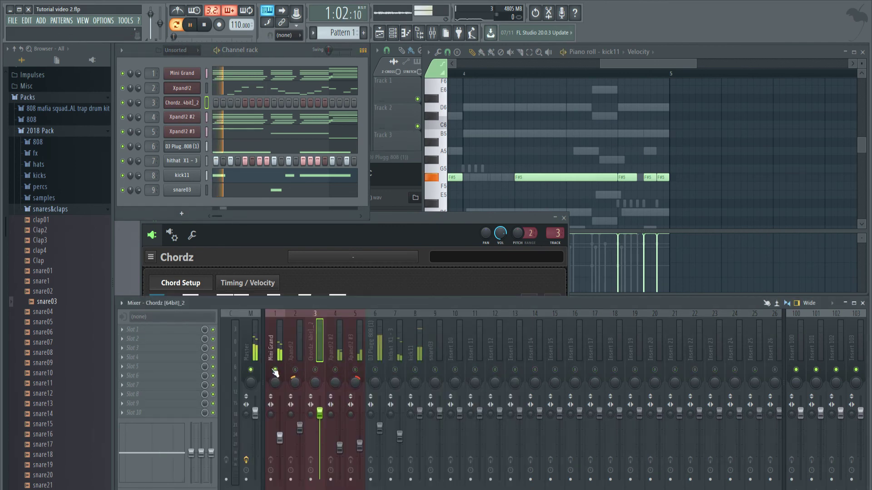
{"action": "right_click", "coordinate": [276, 370]}
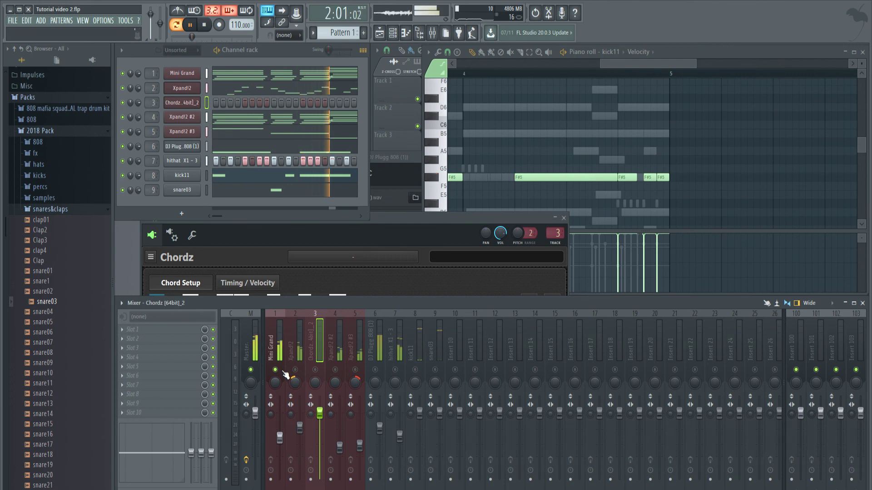
{"action": "right_click", "coordinate": [336, 370]}
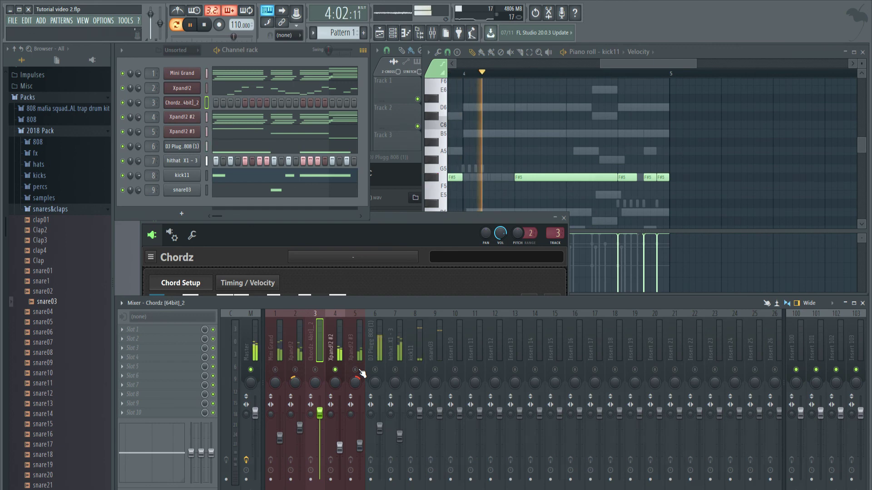
{"action": "right_click", "coordinate": [356, 371]}
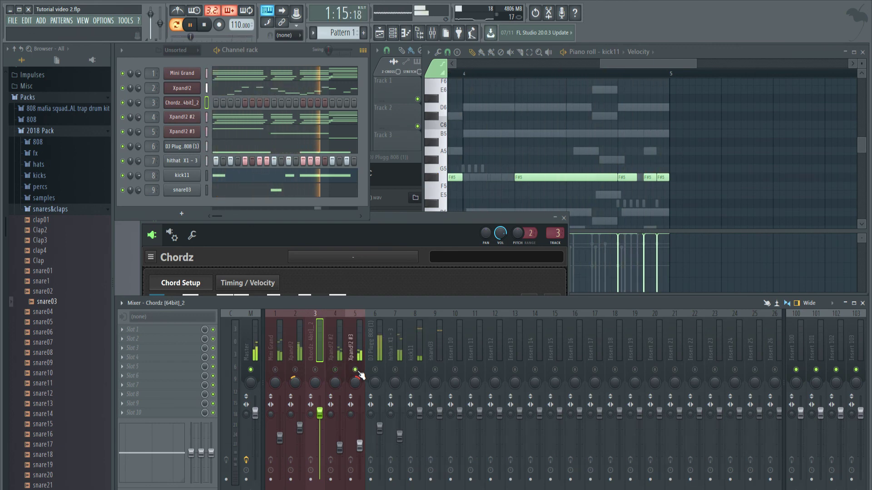
- Audition the 808, hi-hat, kick and snare mixer tracks together and slightly lower the DJ Plugg 808 (1) volume
{"action": "left_click", "coordinate": [396, 371]}
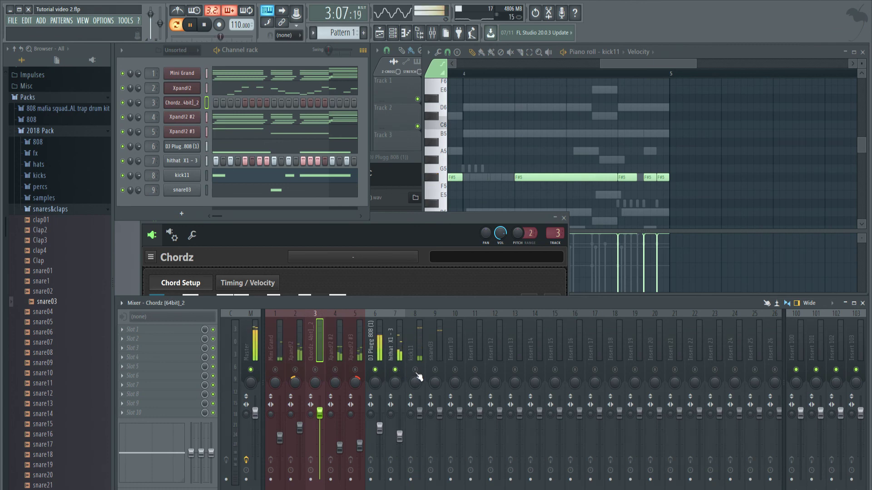
{"action": "left_click", "coordinate": [435, 370]}
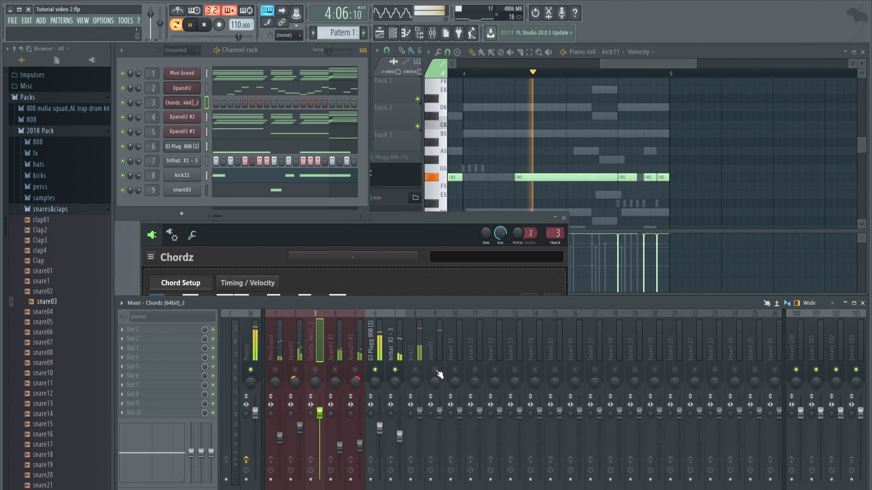
{"action": "left_click", "coordinate": [415, 371]}
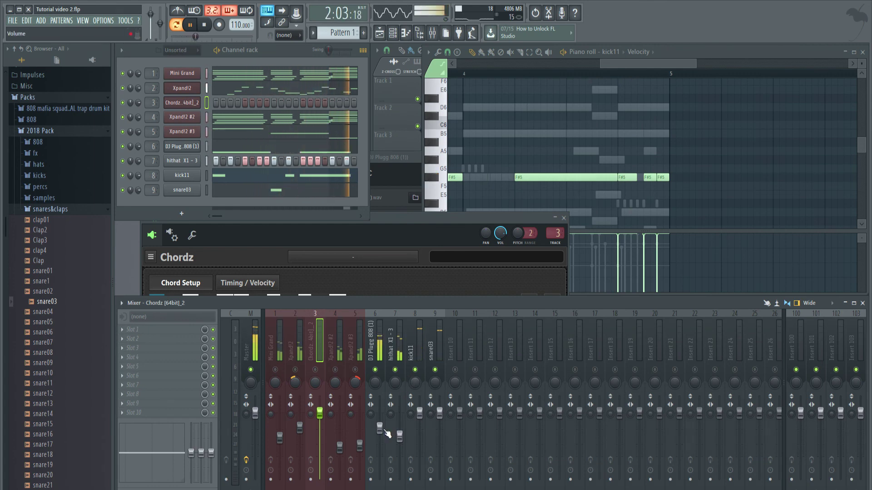
{"action": "left_click_drag", "start_coordinate": [379, 428], "coordinate": [379, 432]}
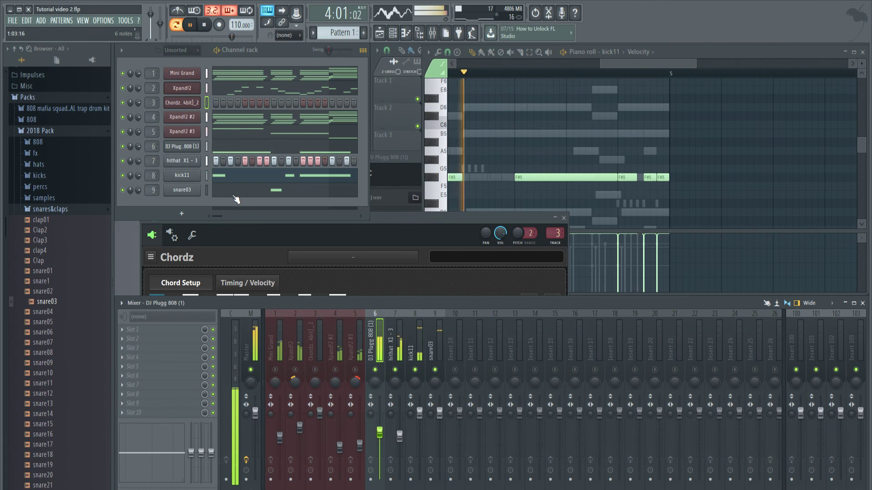
- Audition Xpand!2 and Xpand!2 #2 with the 808, hi-hat and snare, swapping Xpand!2 for Mini Grand and muting the hi-hat
{"action": "left_click", "coordinate": [336, 370]}
{"action": "right_click", "coordinate": [336, 370]}
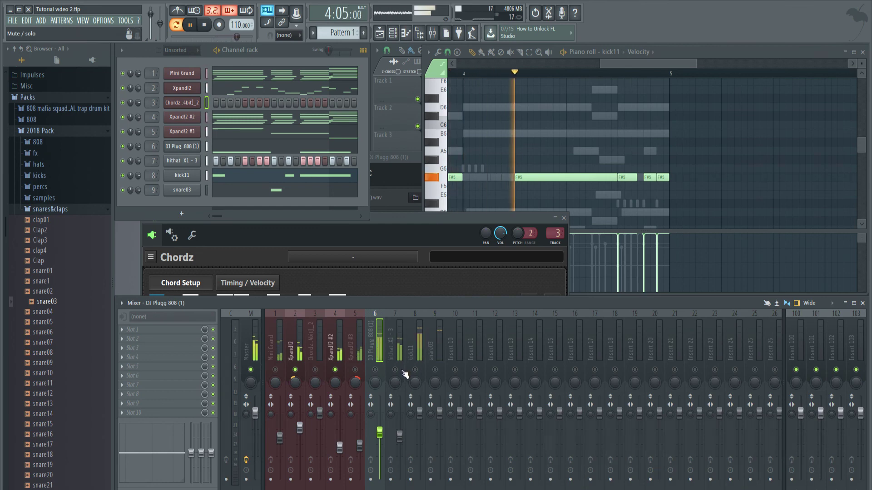
{"action": "left_click", "coordinate": [435, 369]}
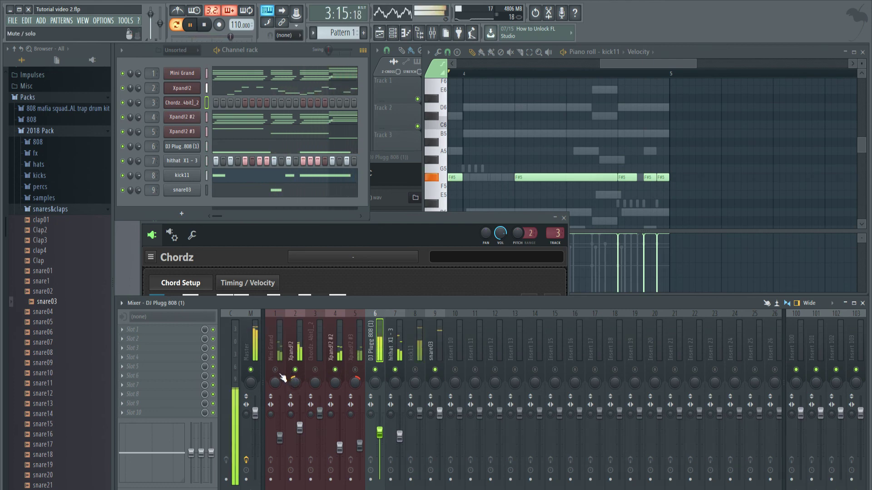
{"action": "left_click", "coordinate": [275, 370]}
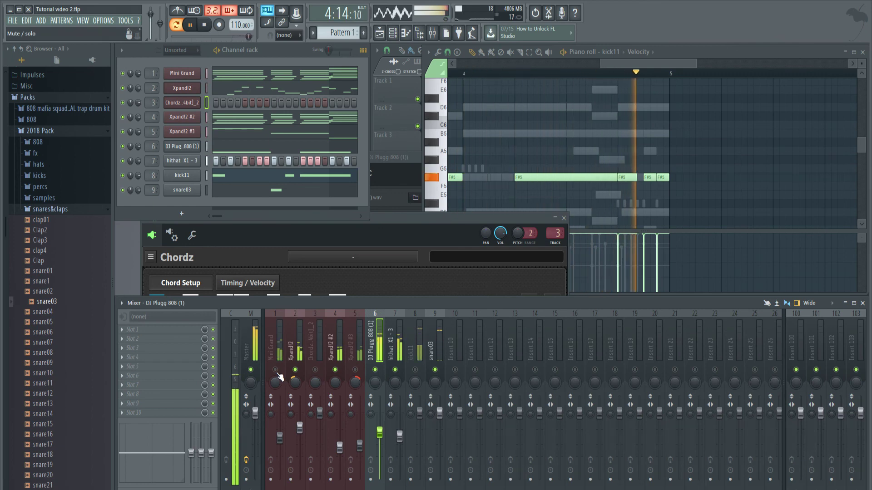
{"action": "left_click", "coordinate": [295, 371]}
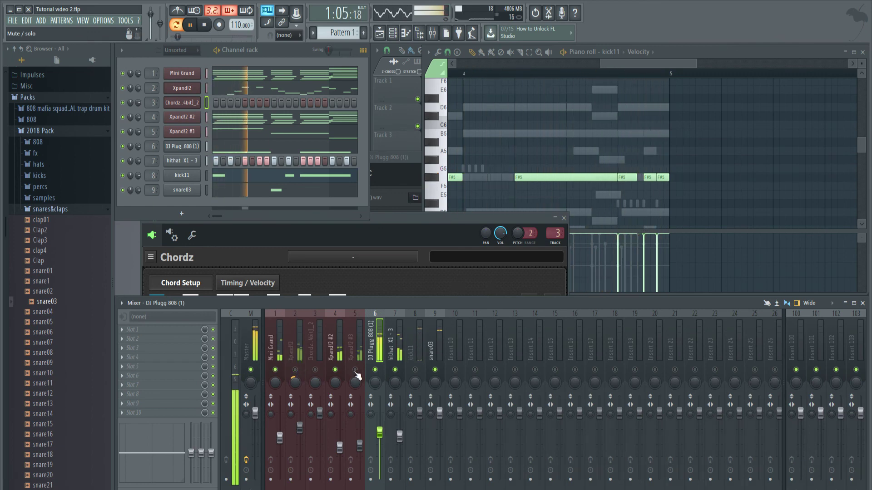
{"action": "left_click", "coordinate": [396, 371]}
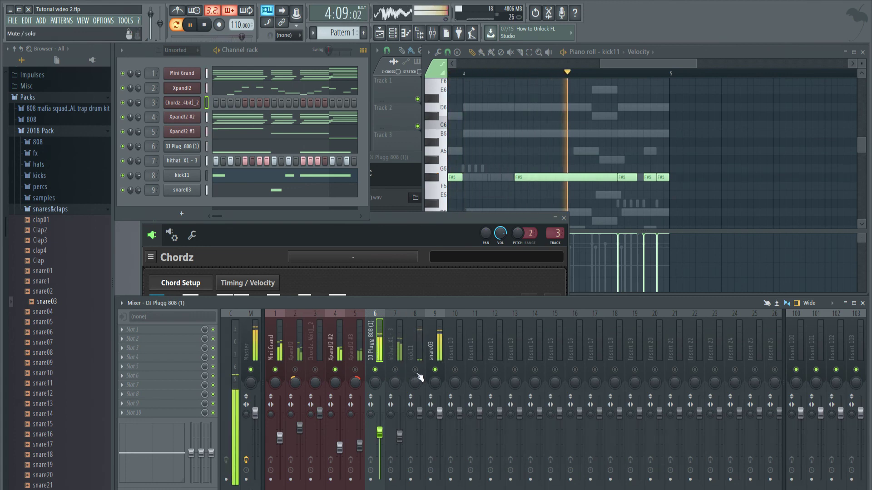
- Unmute the kick, hi-hat, Xpand!2 and Xpand!2 #3 mixer tracks, save the project and stop playback
{"action": "left_click", "coordinate": [415, 370]}
{"action": "left_click", "coordinate": [295, 369]}
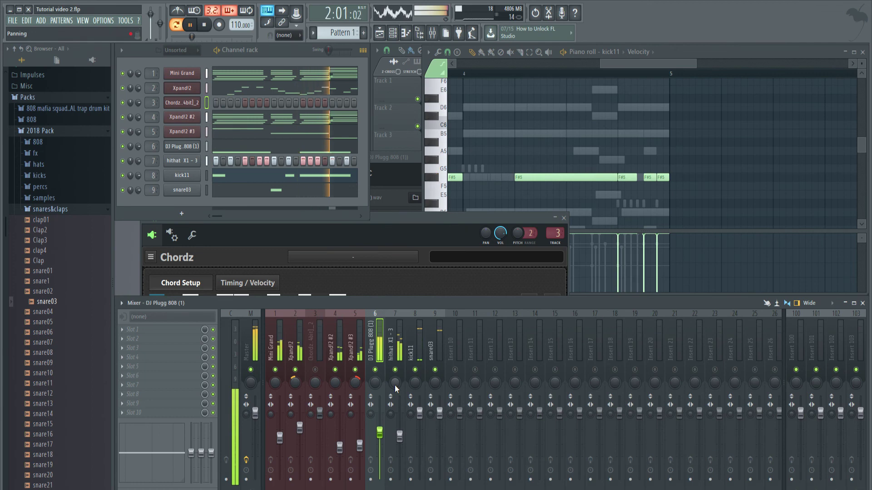
{"action": "key", "text": "ctrl+s"}
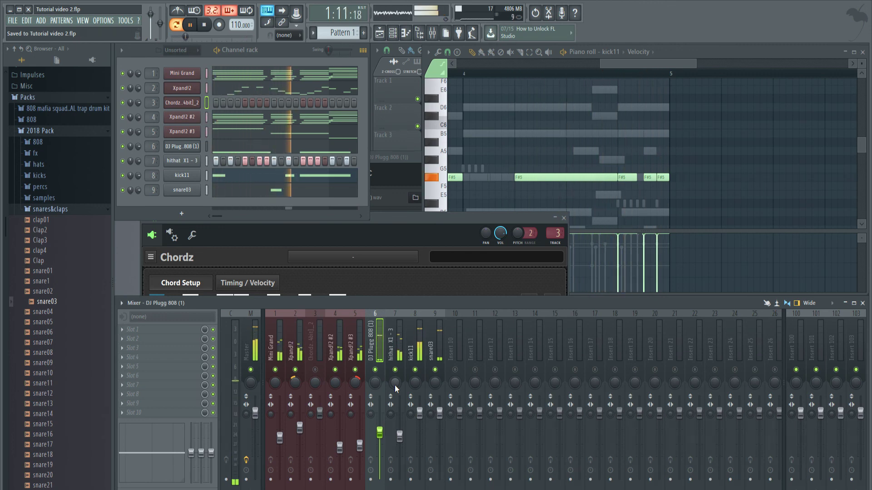
{"action": "key", "text": "space"}
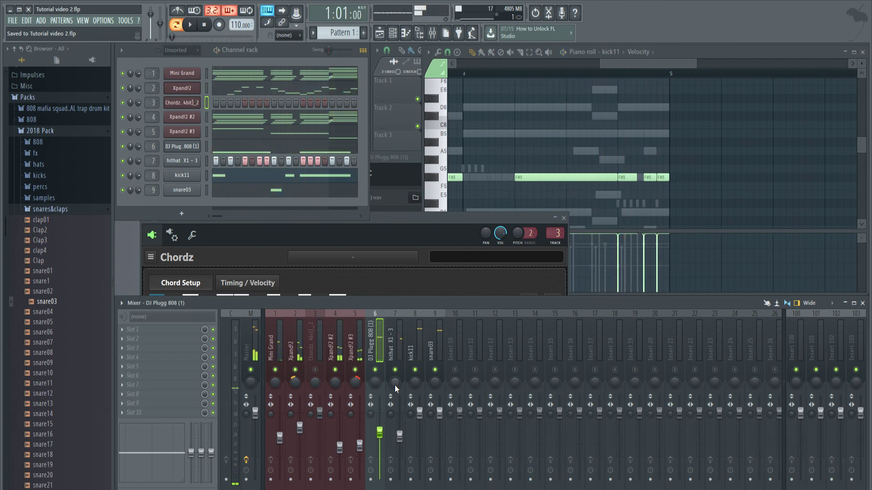